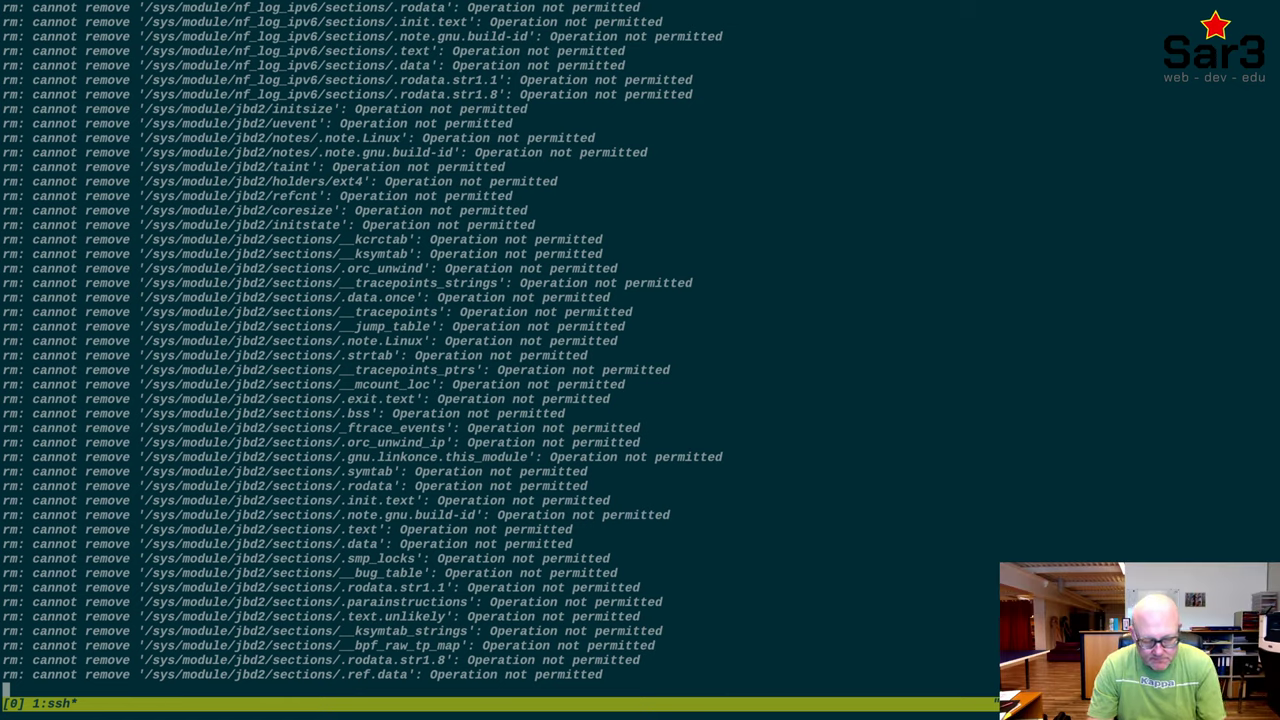
Split the terminal into side-by-side panes and run s100 in the new pane to connect to the server.
key("ctrl+b")
key("percent")
type("s100")
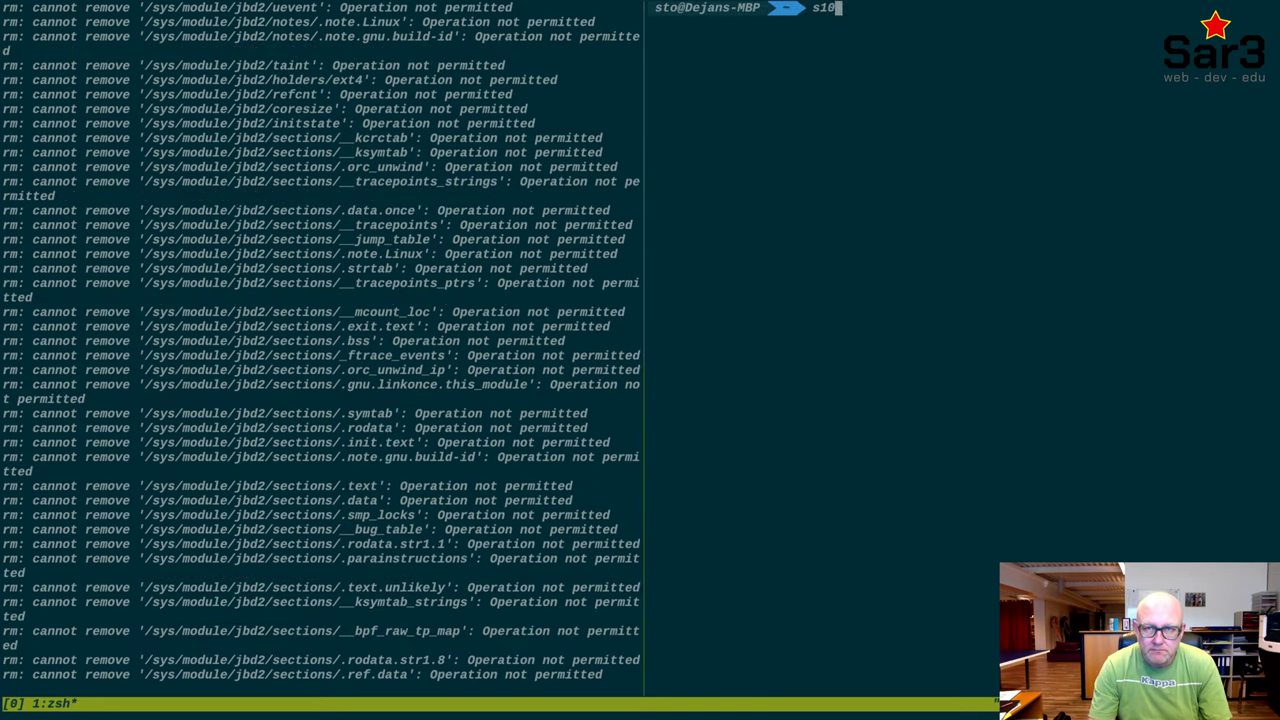
key("Return")
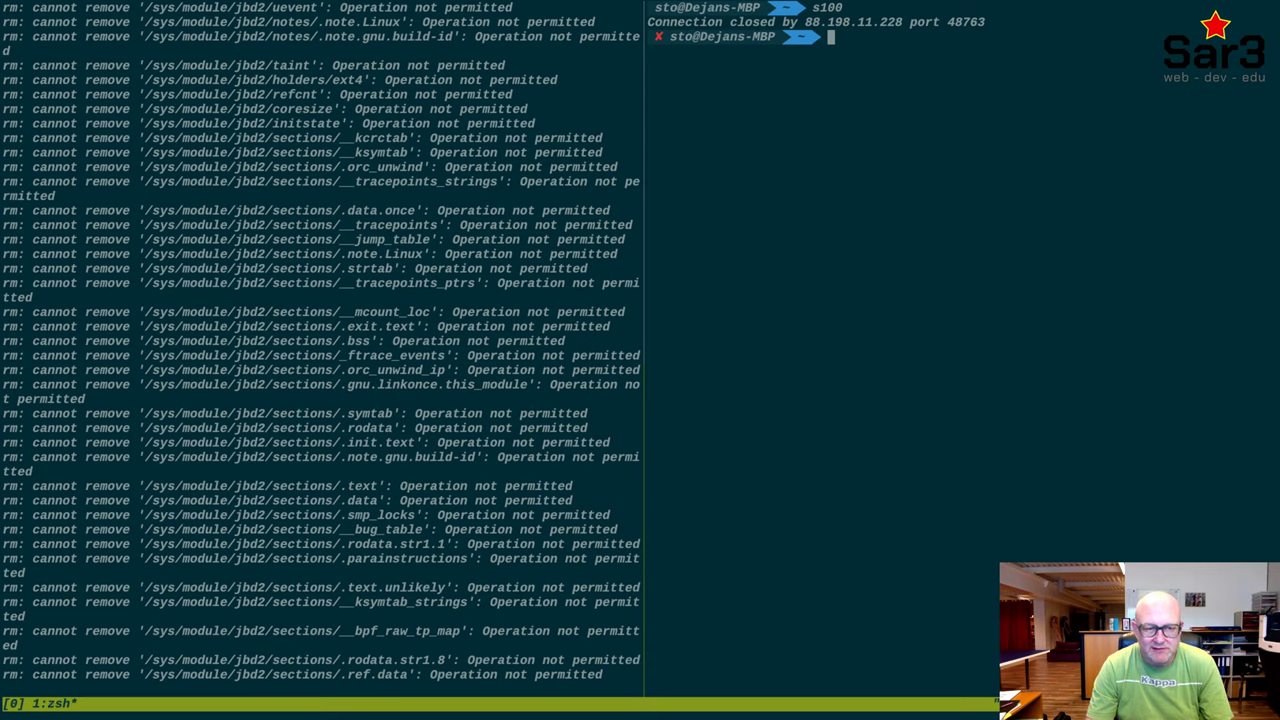
Ping the server at 88.198.11.228 and stop the ping after a few requests.
type("ping ")
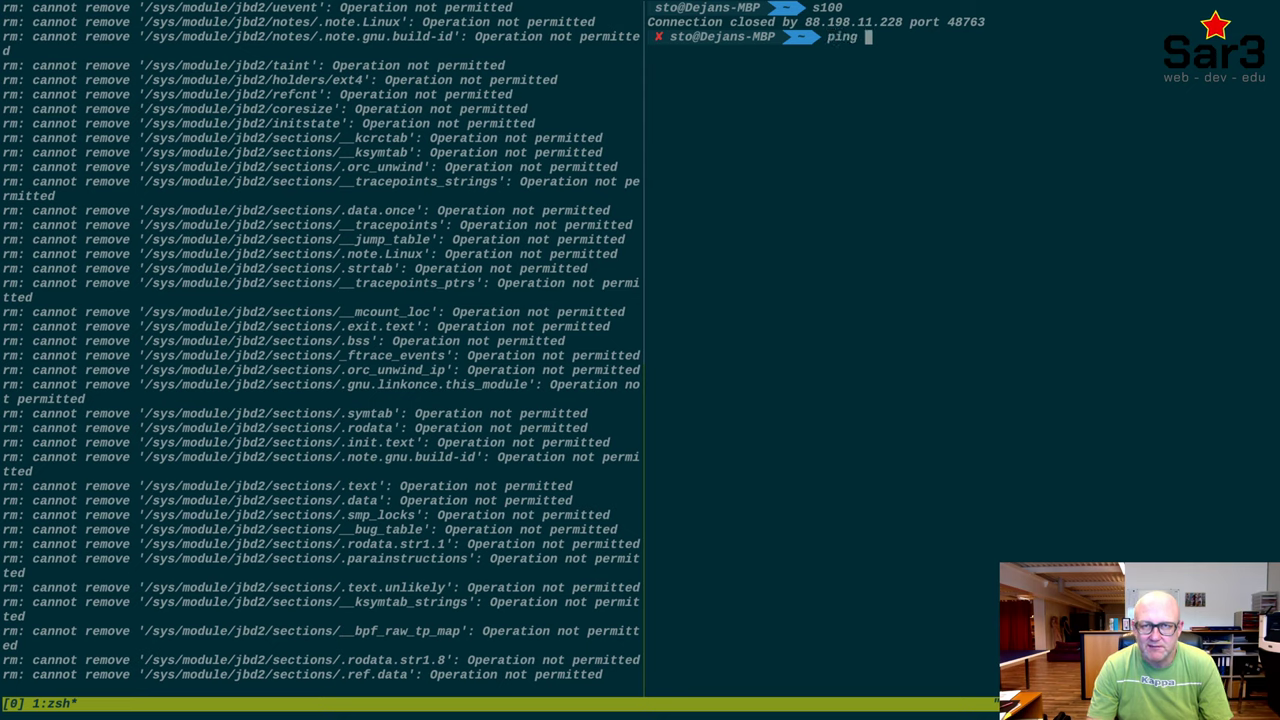
type("88.198")
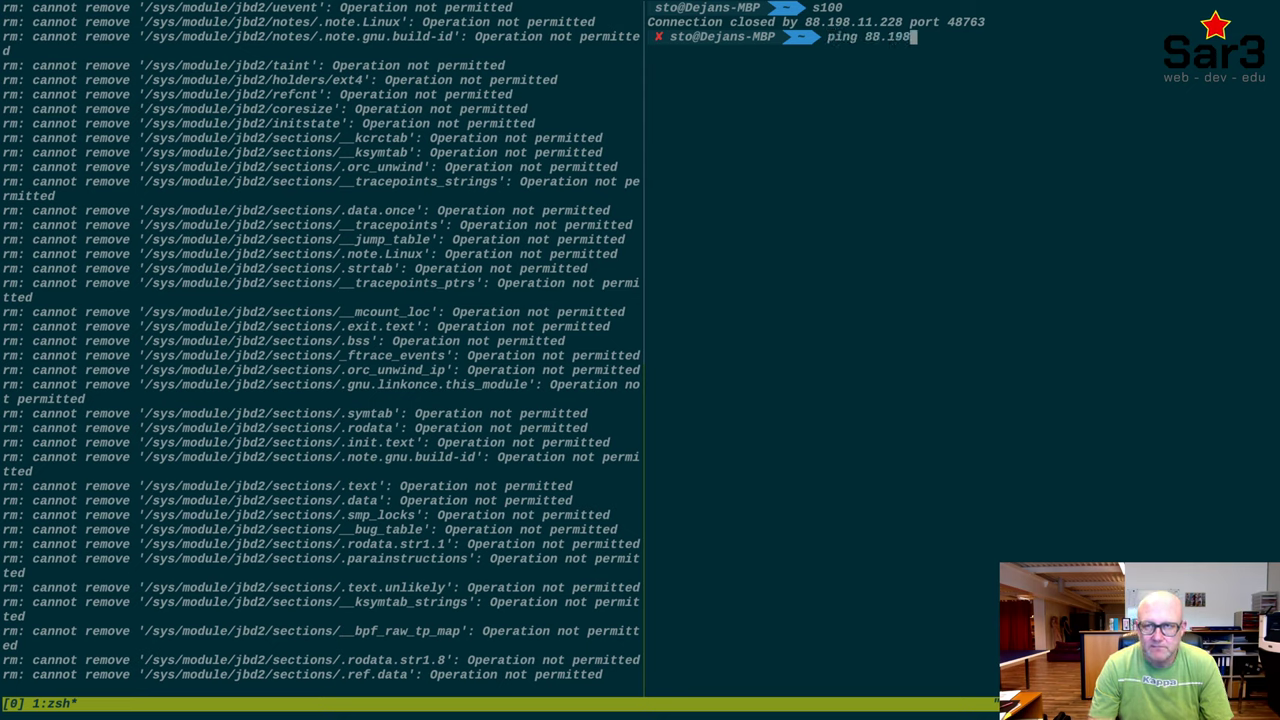
type(".11.228")
key("Return")
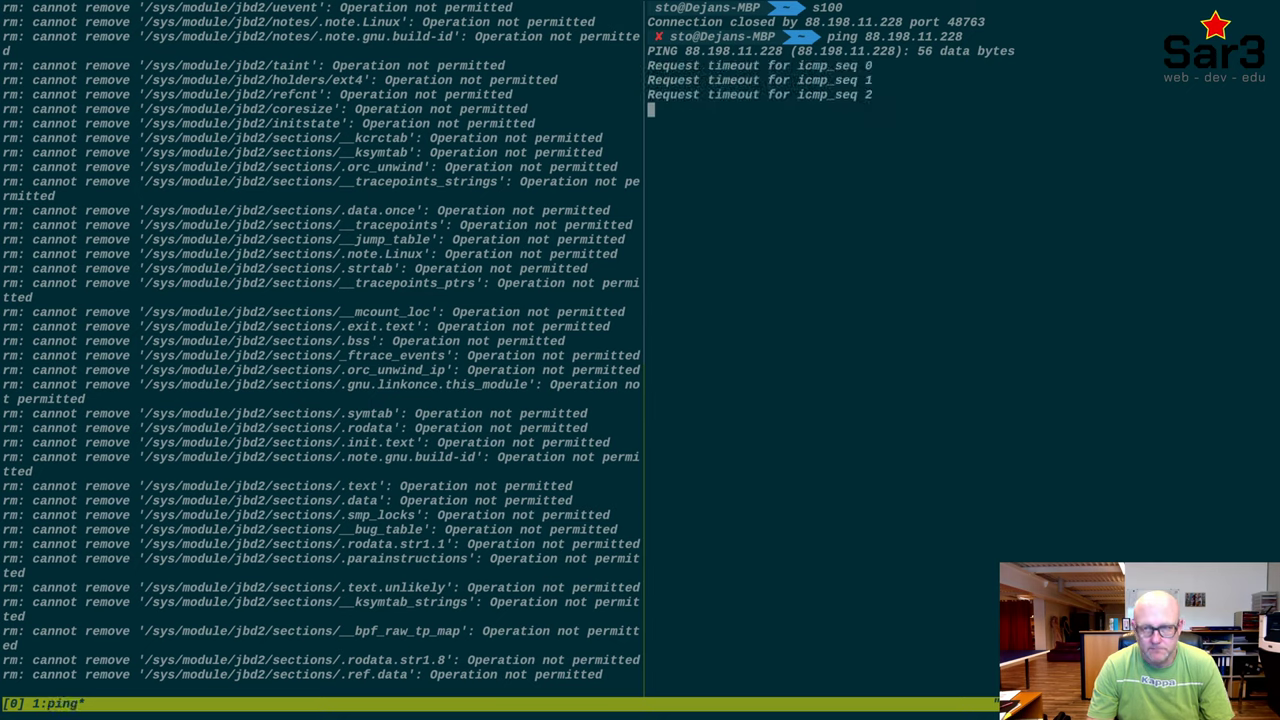
key("ctrl+c")
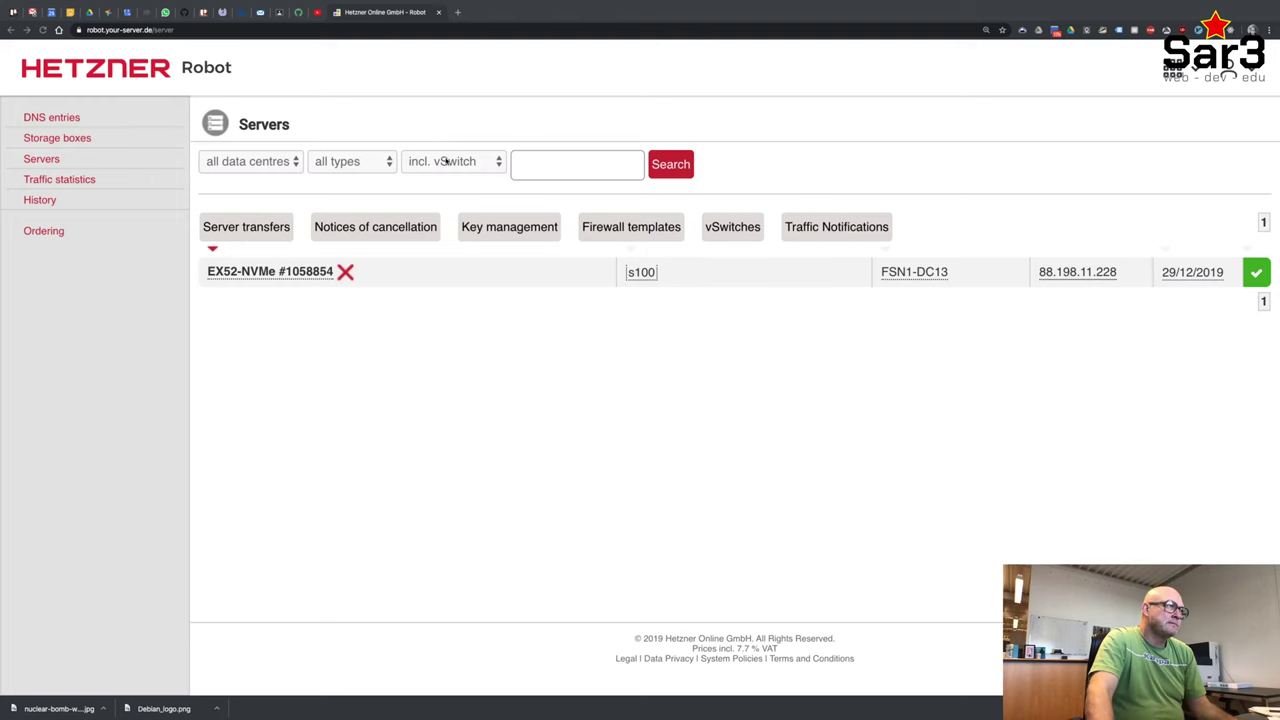
Open the s100 server in Hetzner Robot and review its VNC installation and rescue system options.
left_click(454, 277)
left_click(454, 277)
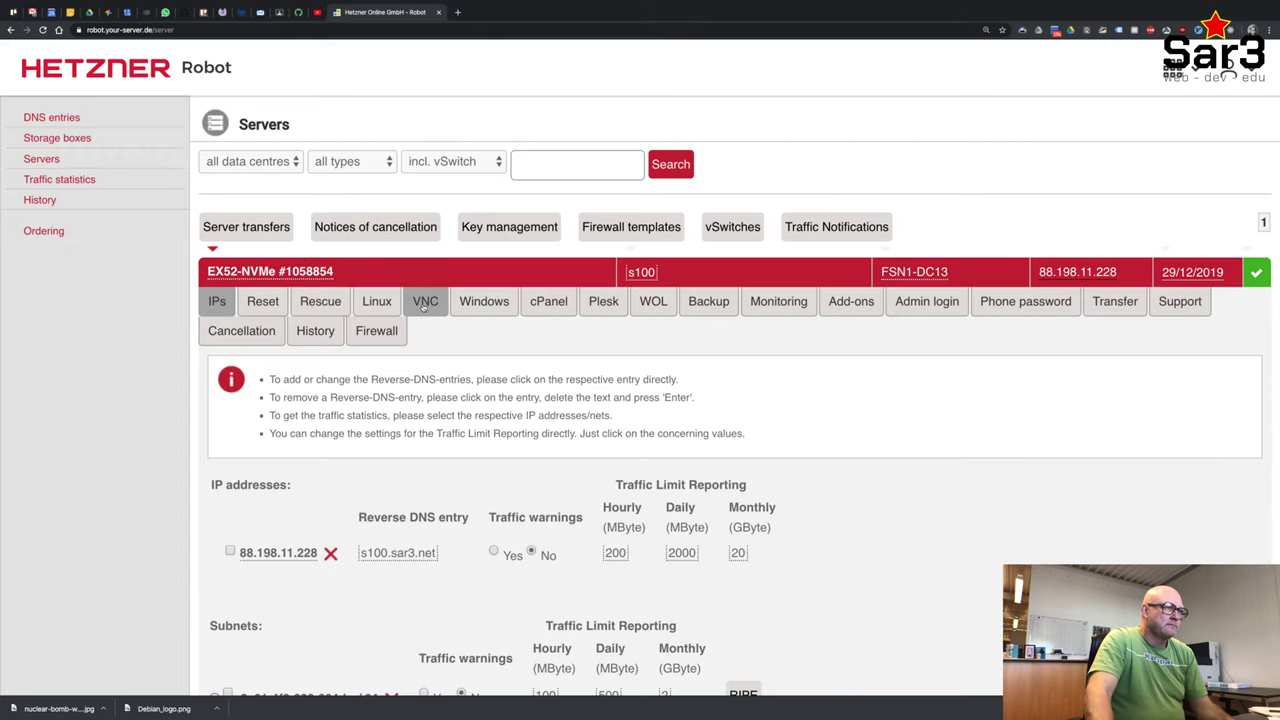
left_click(424, 307)
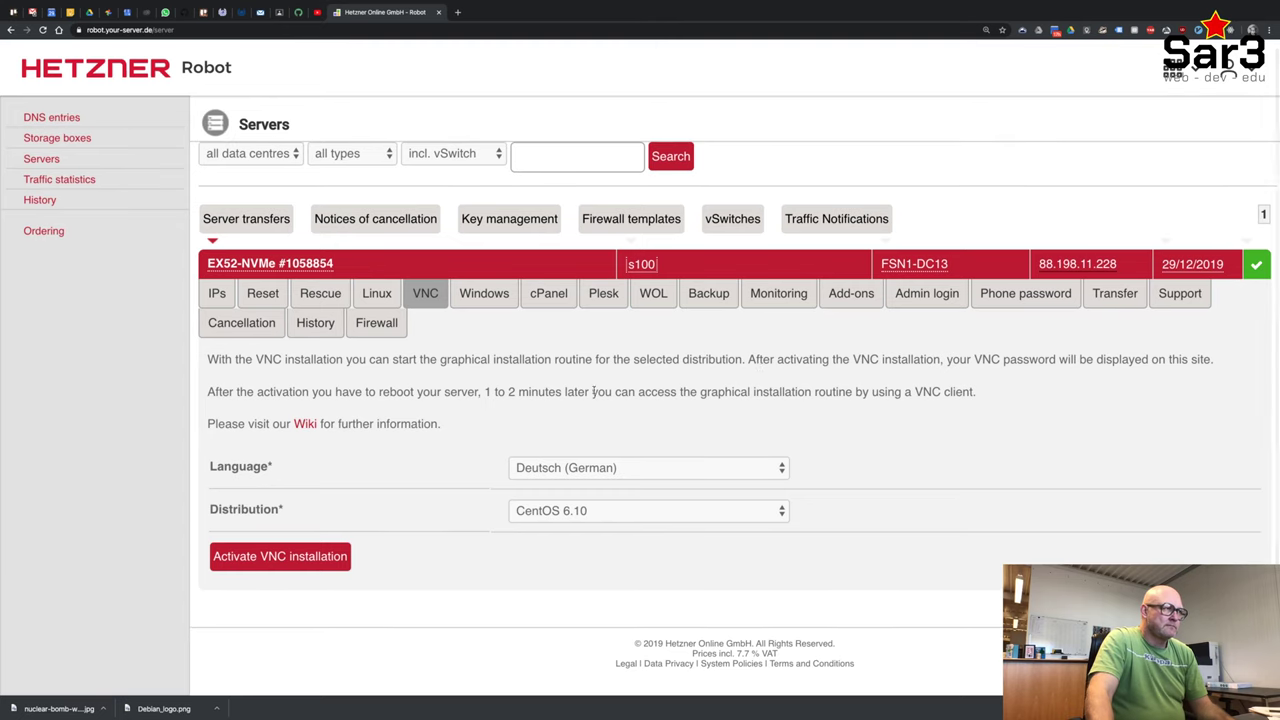
left_click(332, 305)
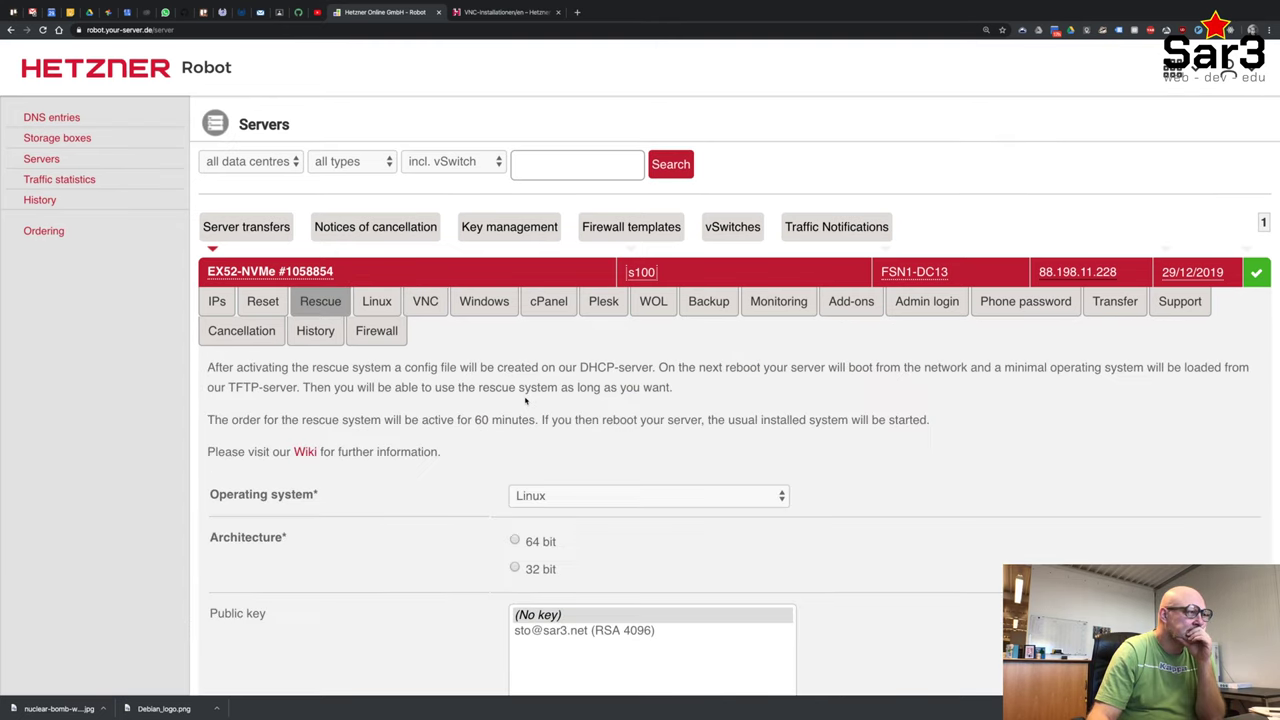
scroll(419, 410, "down", 3)
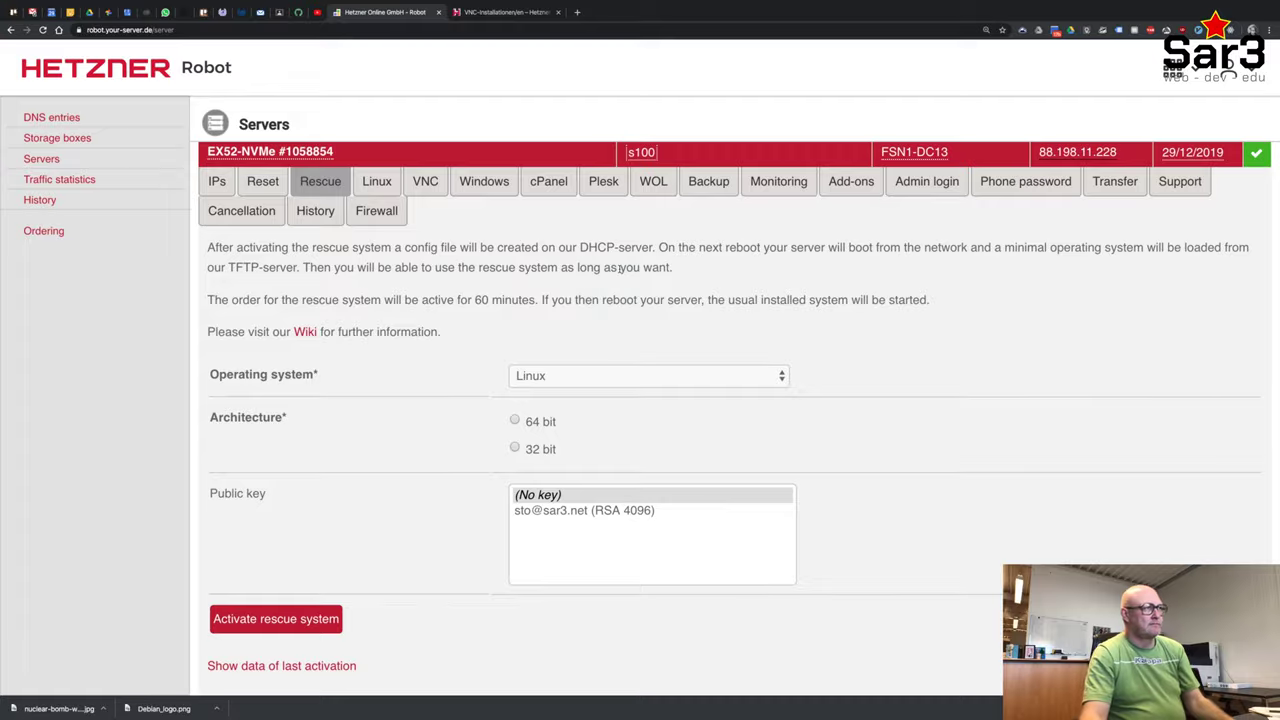
key("super+Tab")
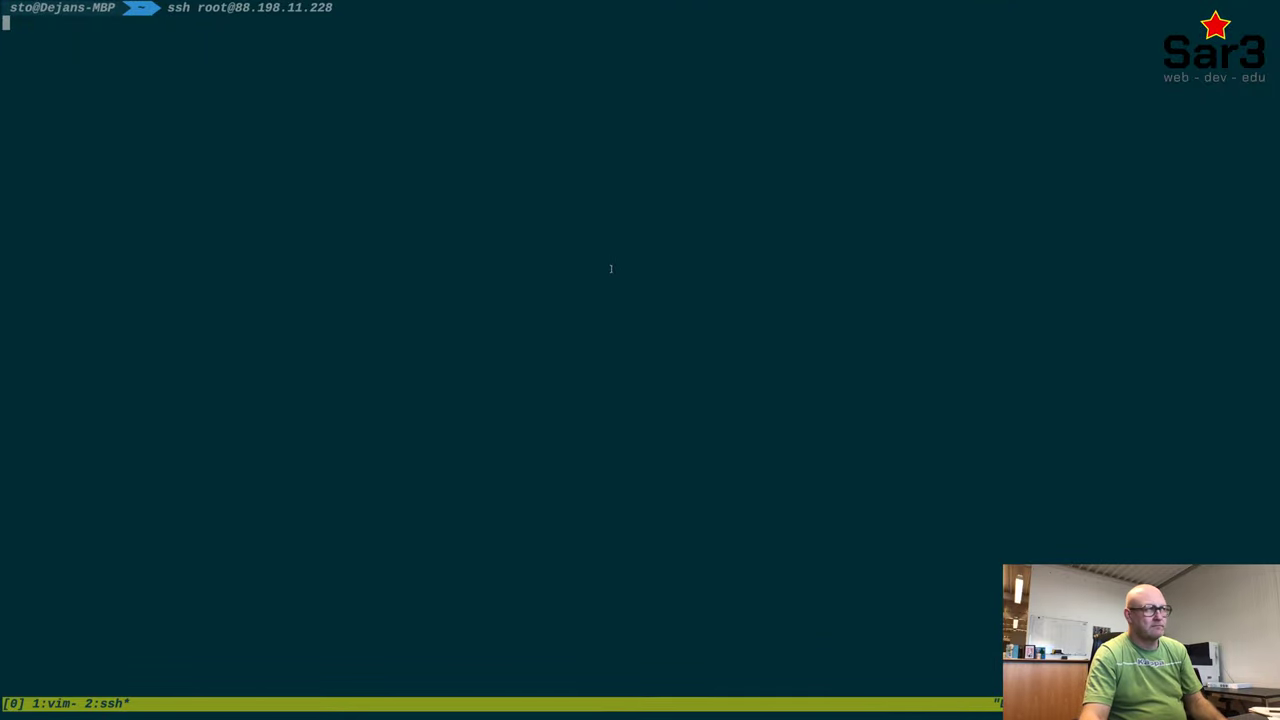
key("super+Tab")
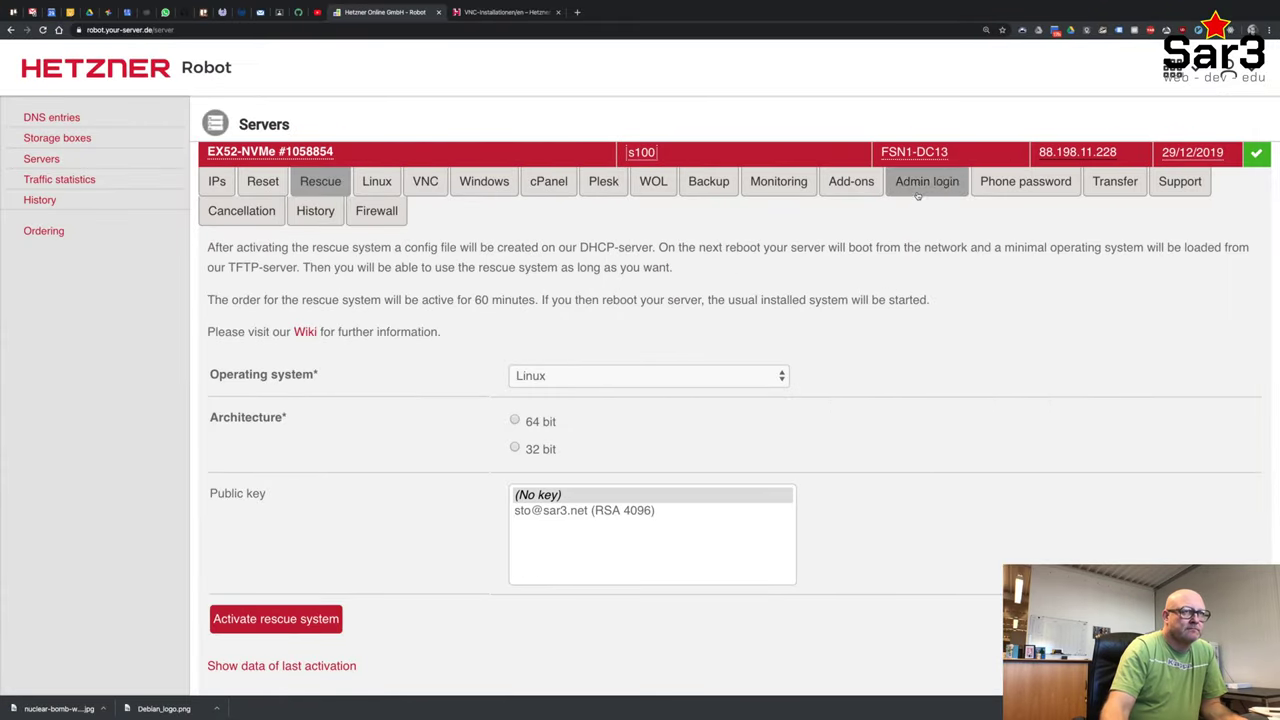
Remove the dns, ssh, web and git rules from the s100 server's firewall and save the rule set.
left_click(381, 224)
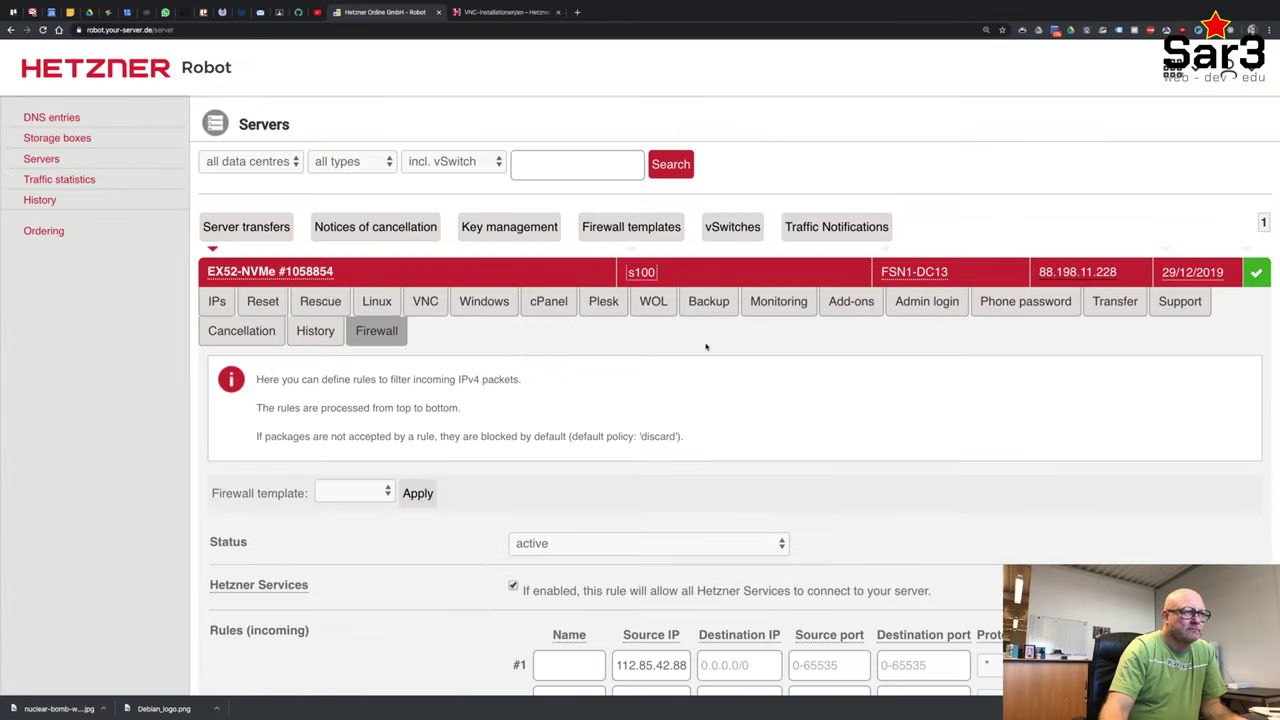
scroll(756, 355, "down", 5)
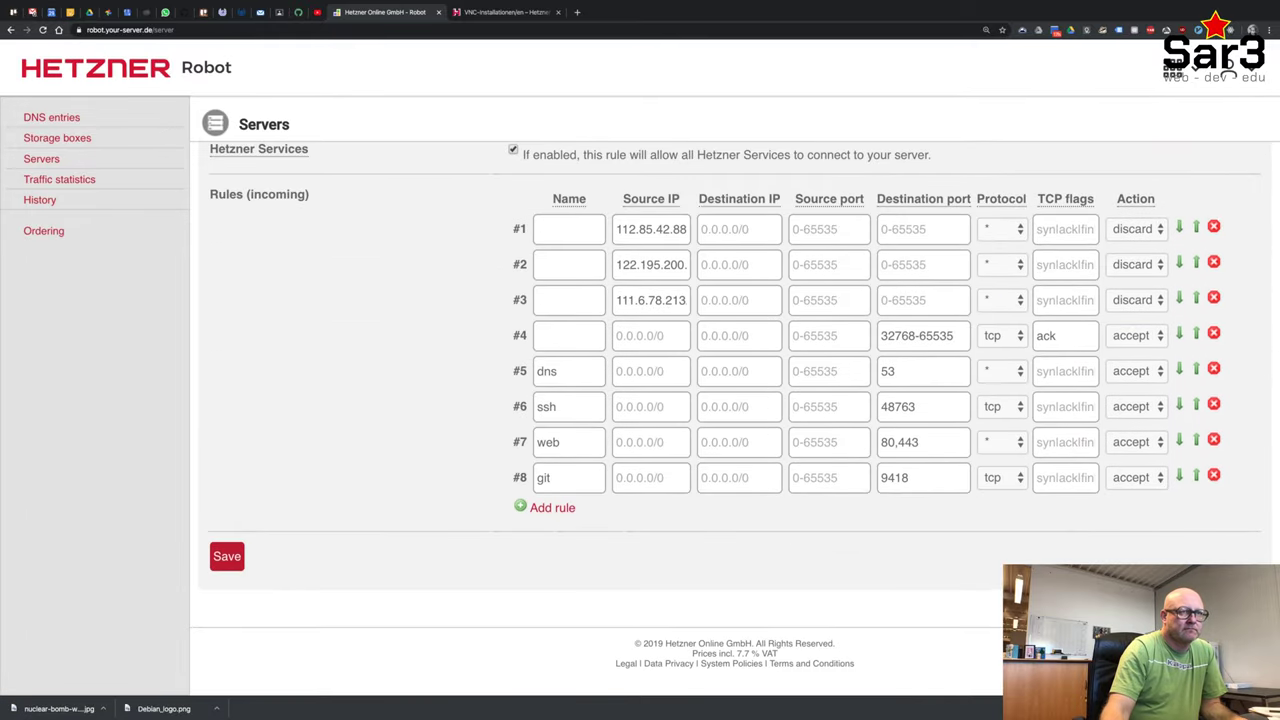
left_click(1214, 368)
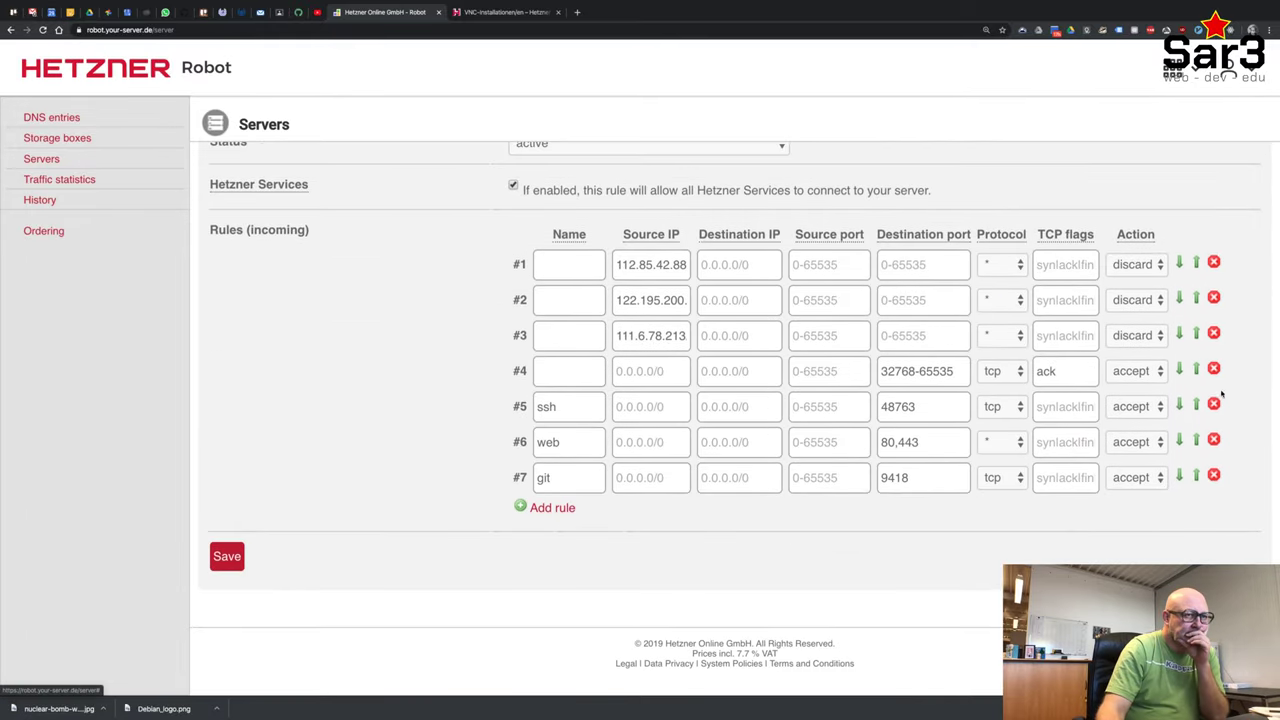
left_click(1214, 405)
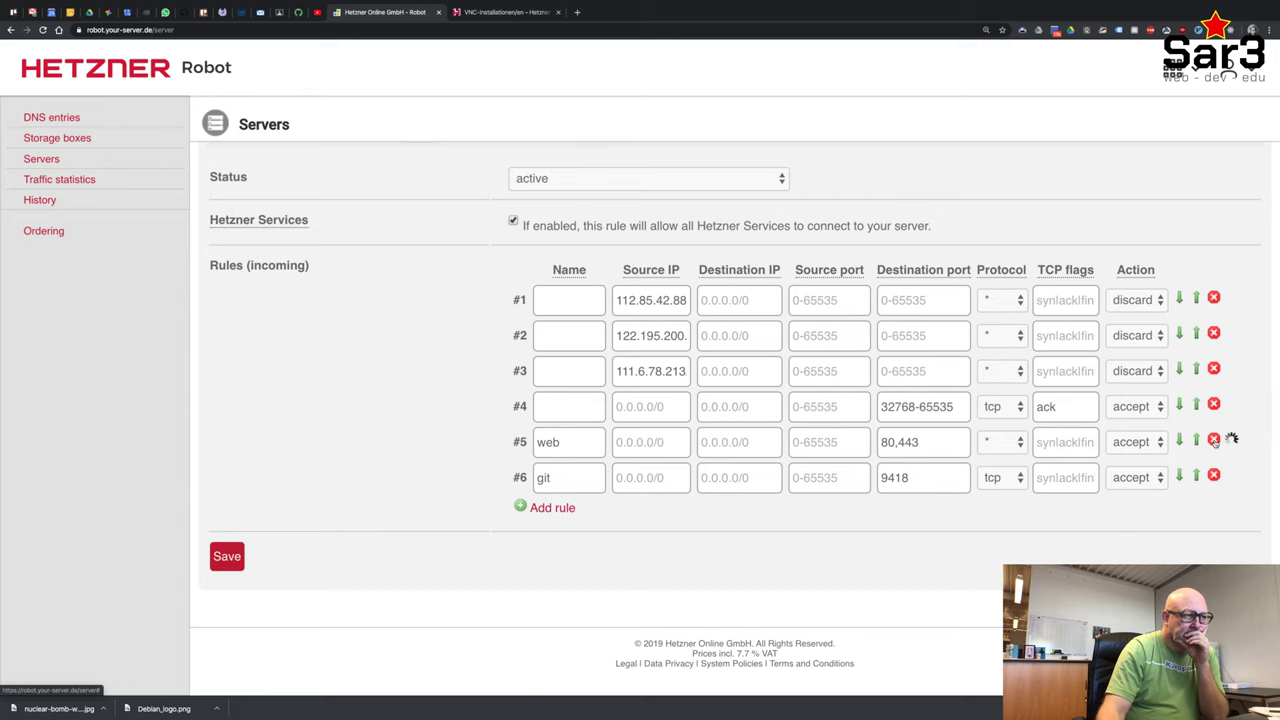
left_click(1214, 440)
left_click(1214, 476)
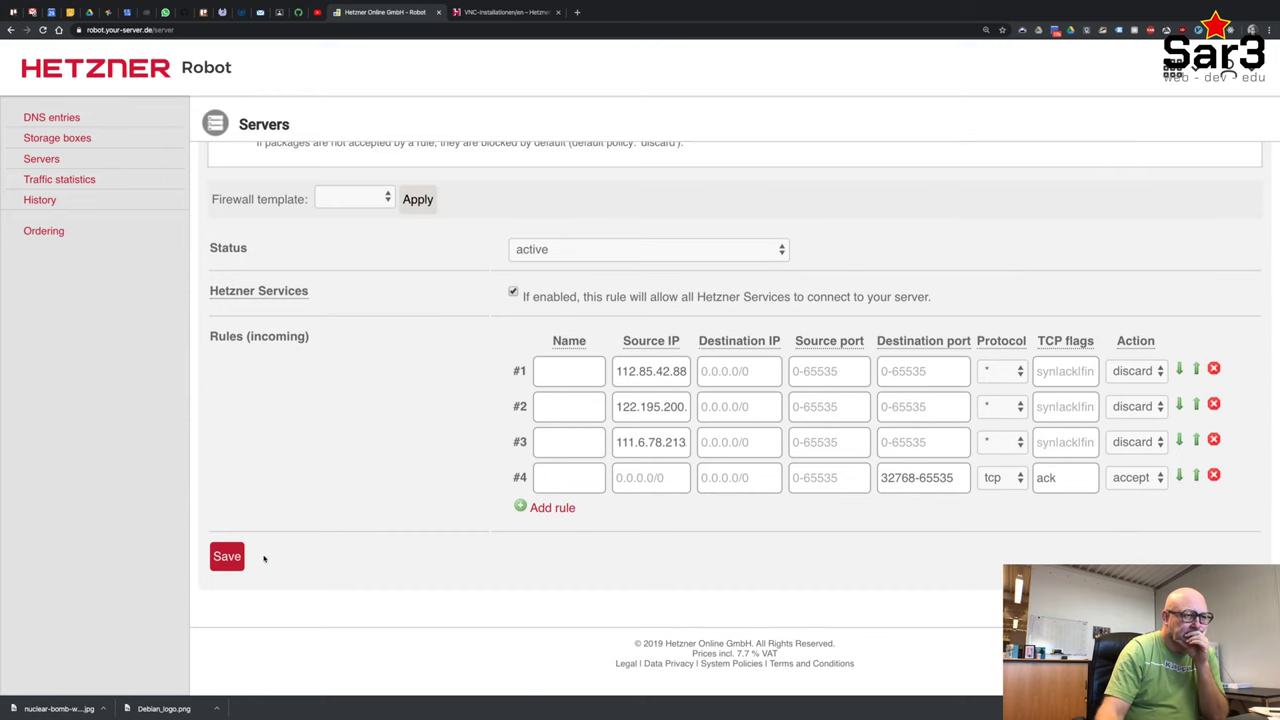
left_click(227, 556)
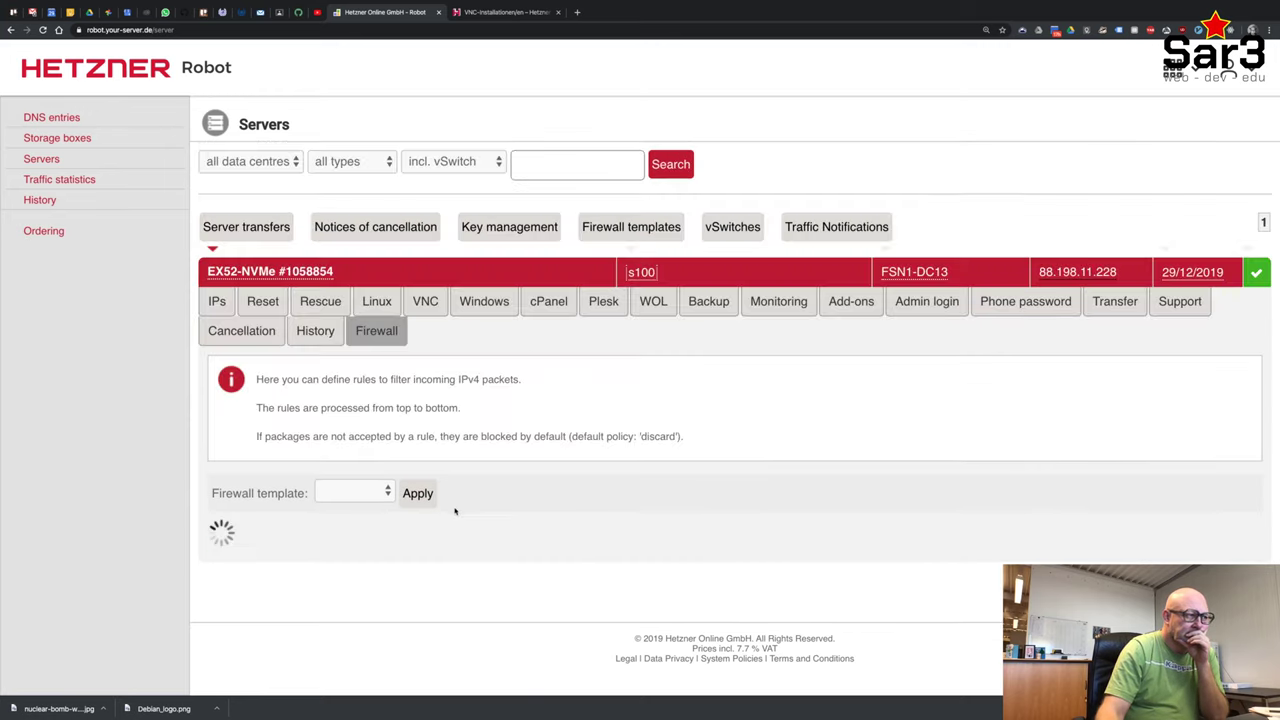
Activate the 64-bit Linux rescue system for s100 with the RSA 4096 public key and select the generated password.
left_click(263, 301)
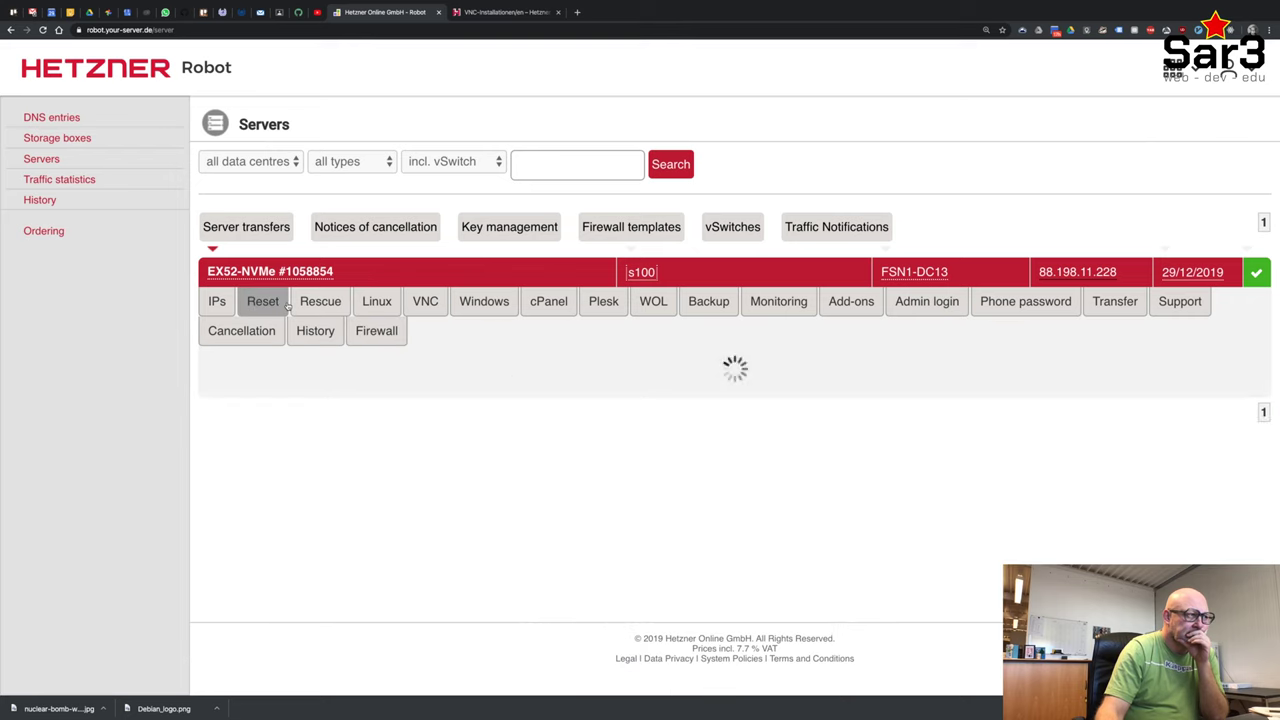
left_click(320, 301)
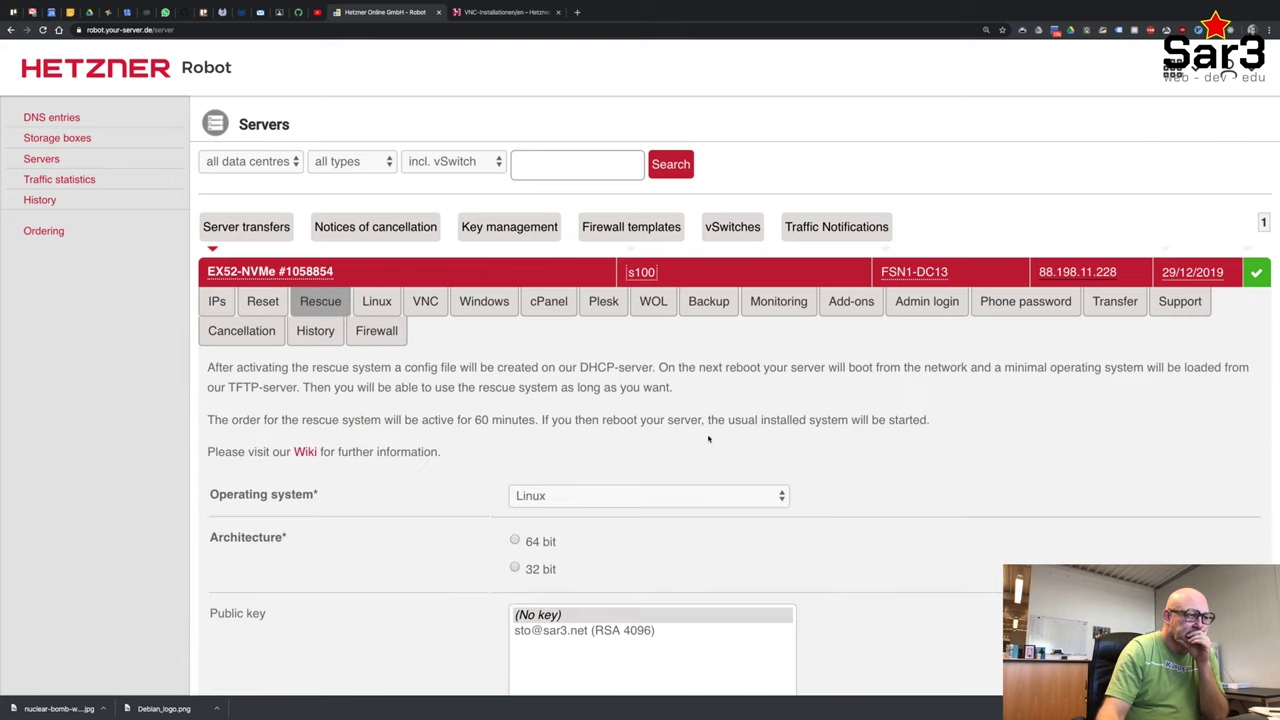
scroll(678, 438, "down", 3)
scroll(678, 438, "up", 2)
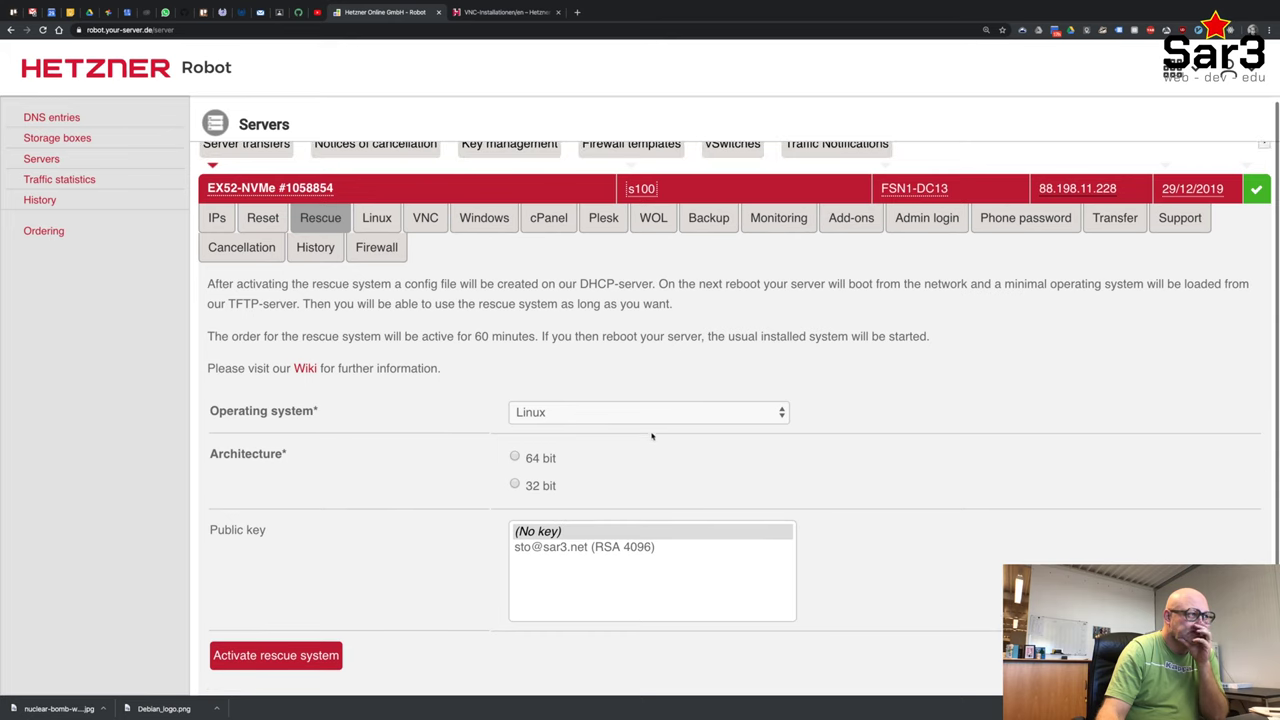
scroll(607, 385, "down", 1)
left_click(515, 450)
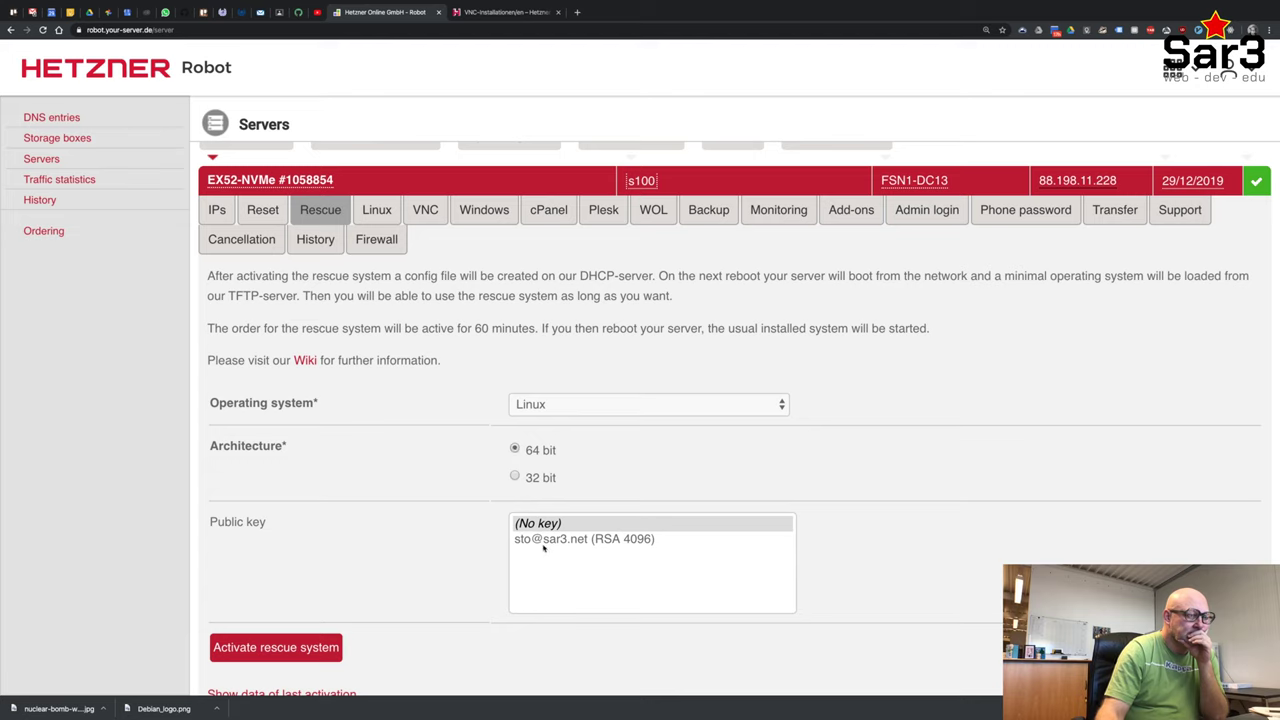
left_click(585, 540)
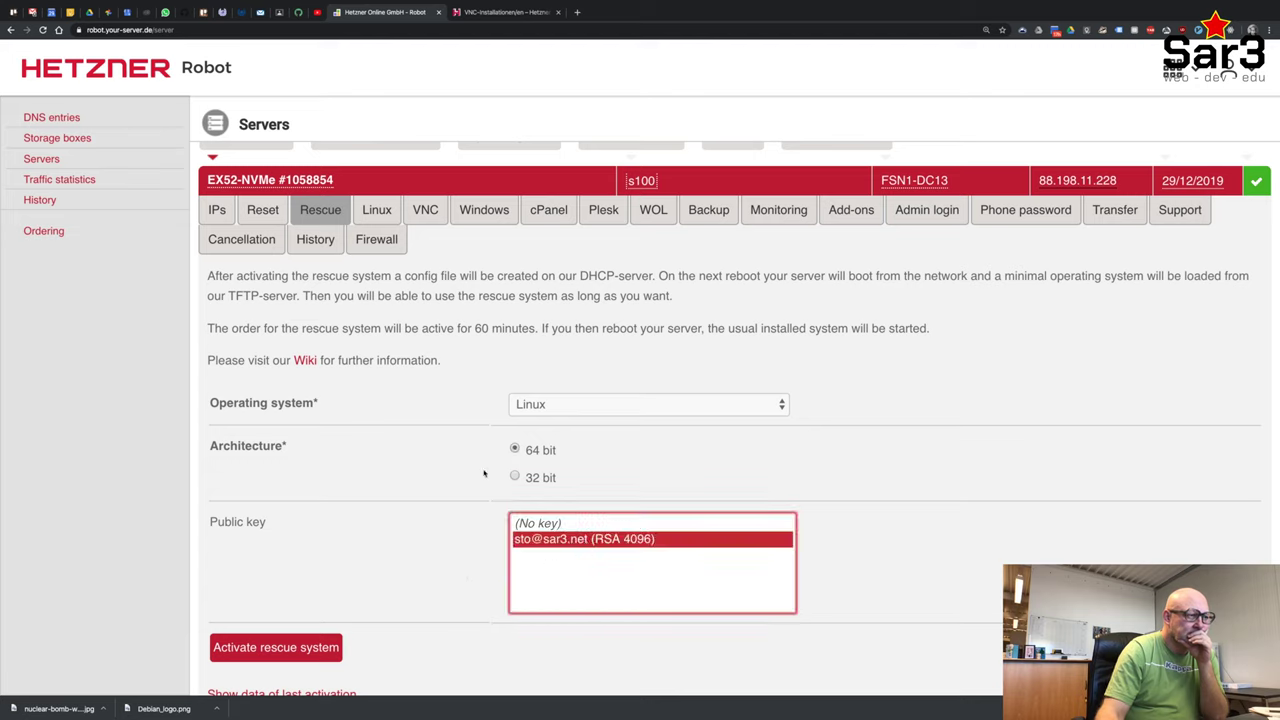
left_click(322, 648)
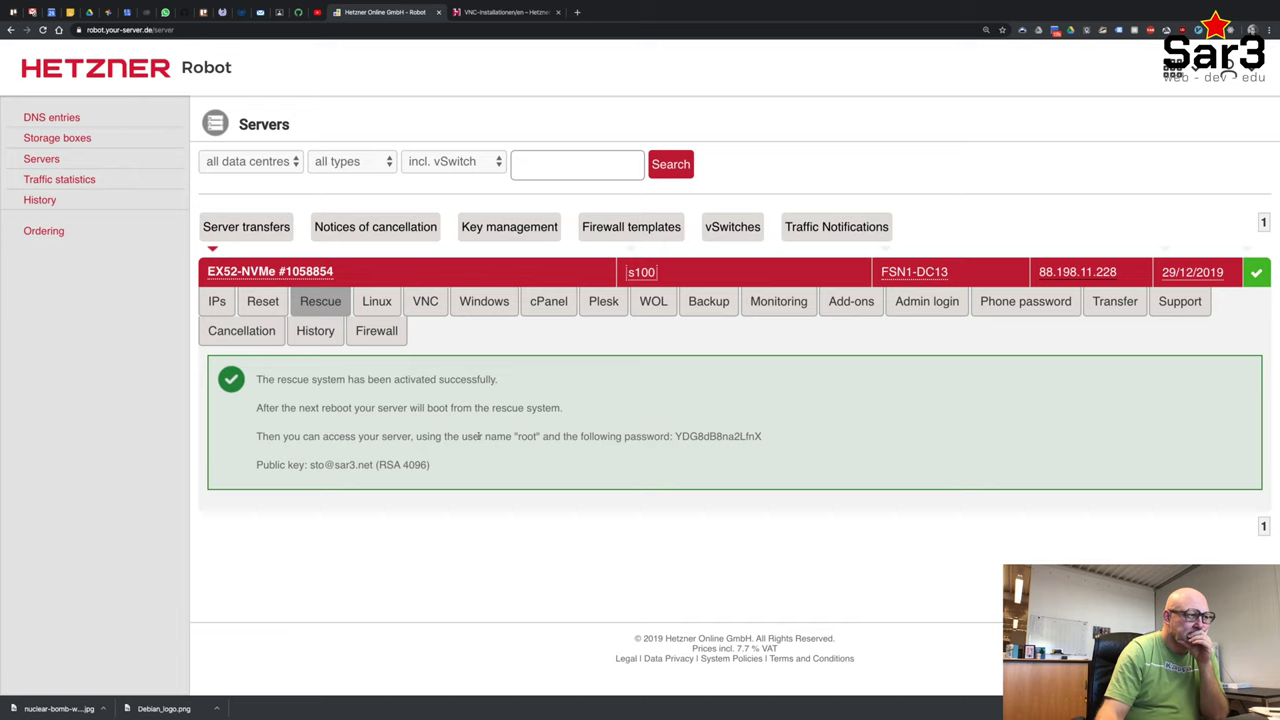
double_click(708, 436)
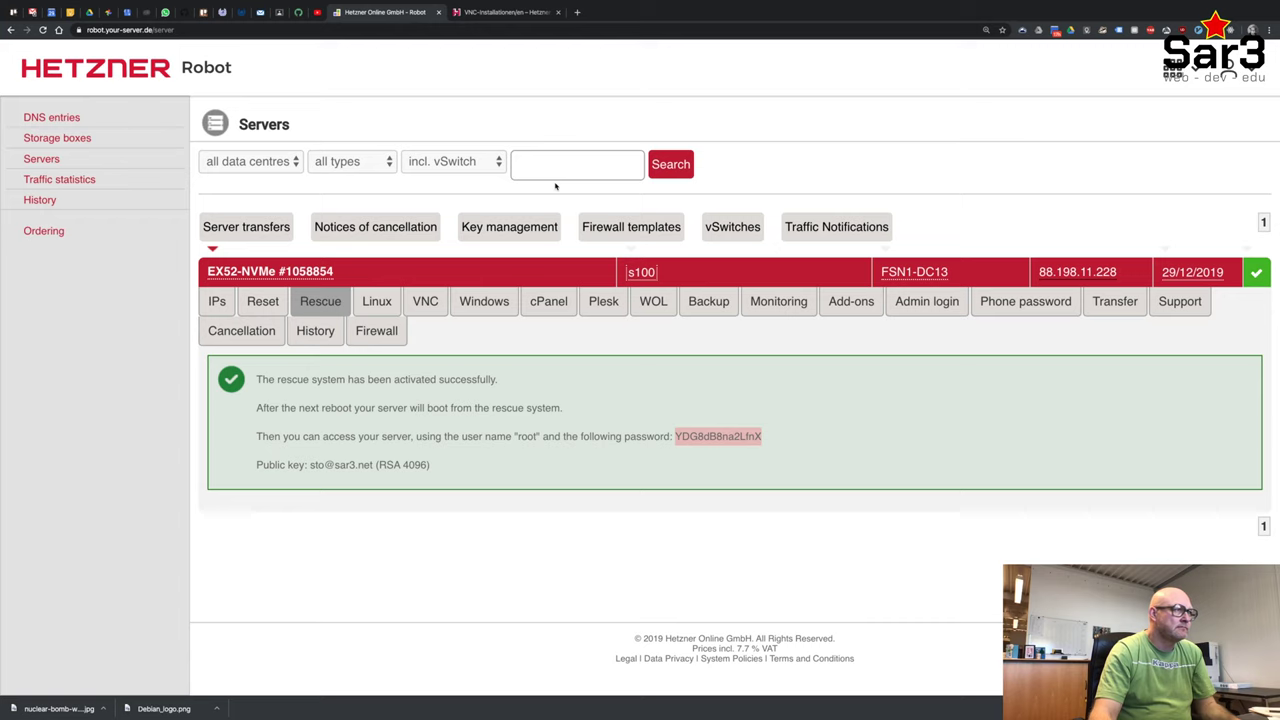
Send an automatic hardware reset to the s100 server.
left_click(277, 303)
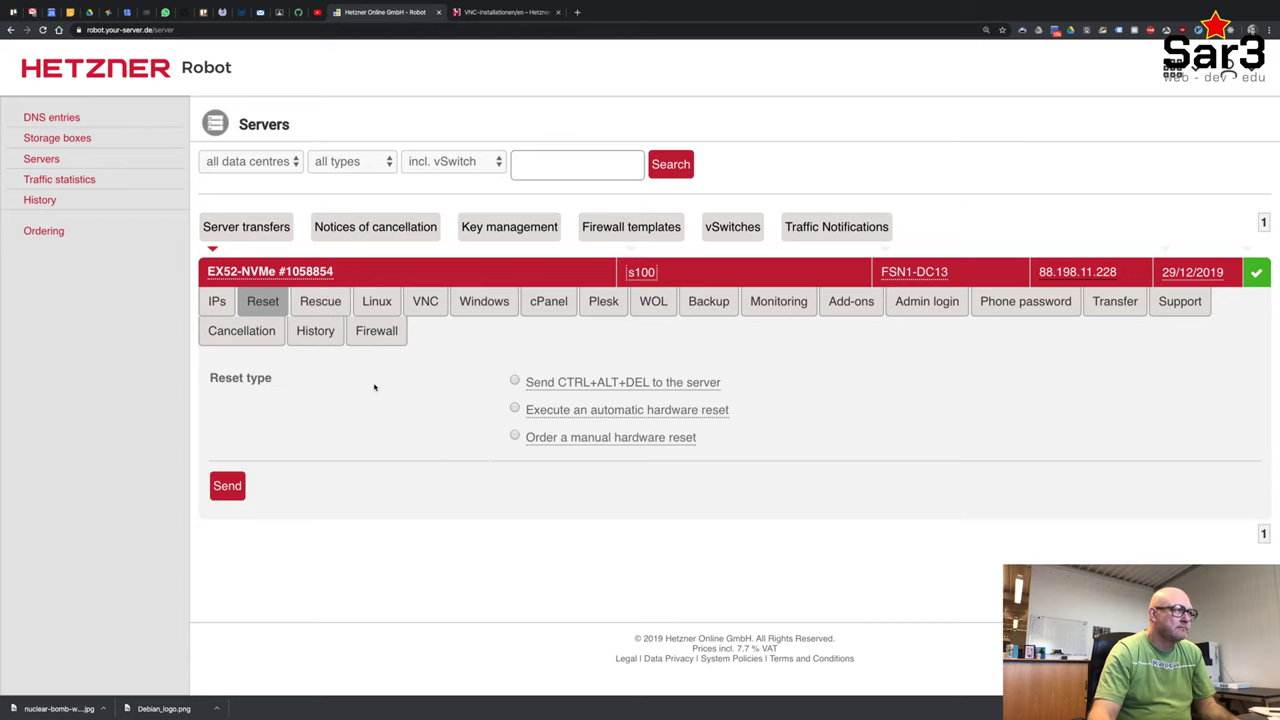
left_click(516, 409)
left_click(222, 490)
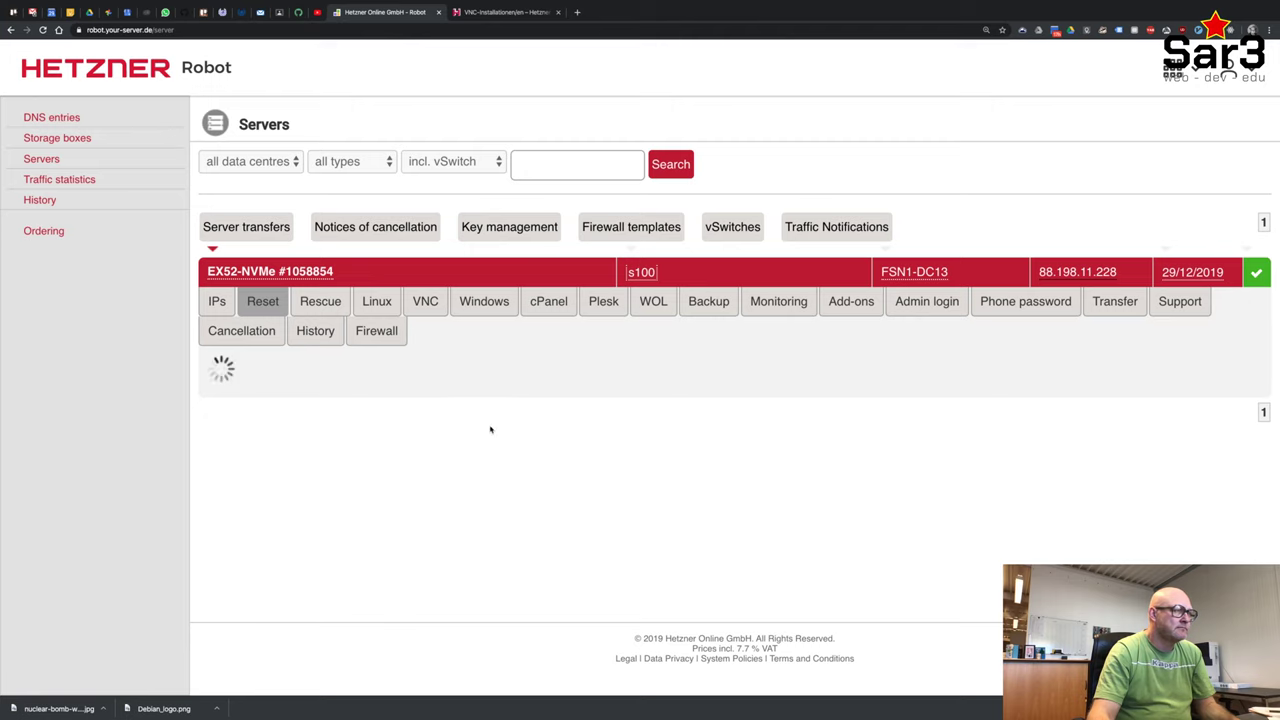
left_click(320, 301)
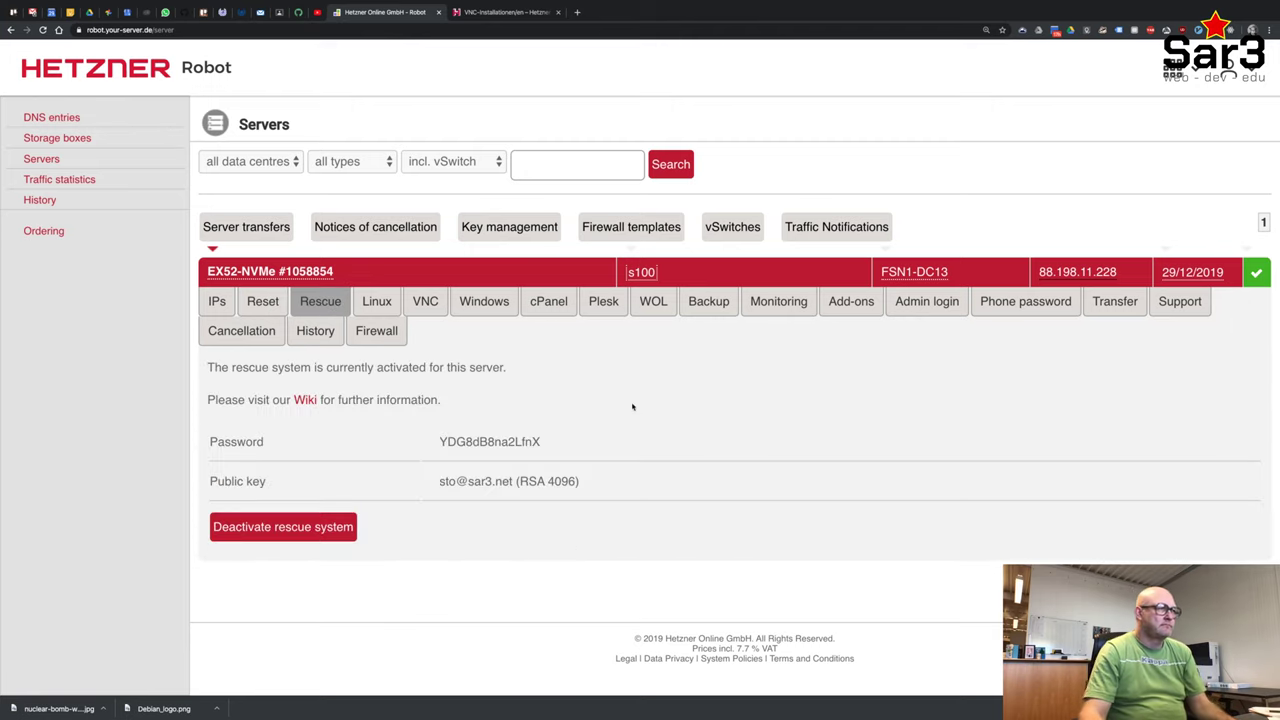
double_click(524, 444)
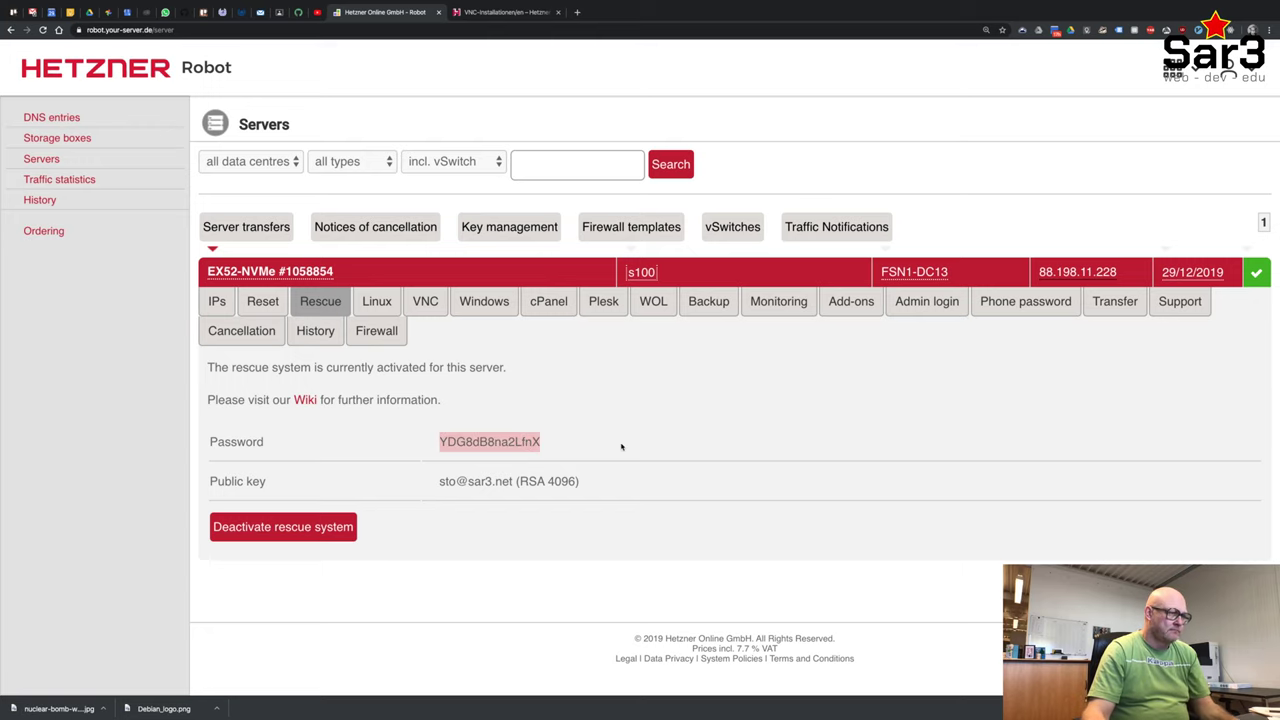
key("super+Tab")
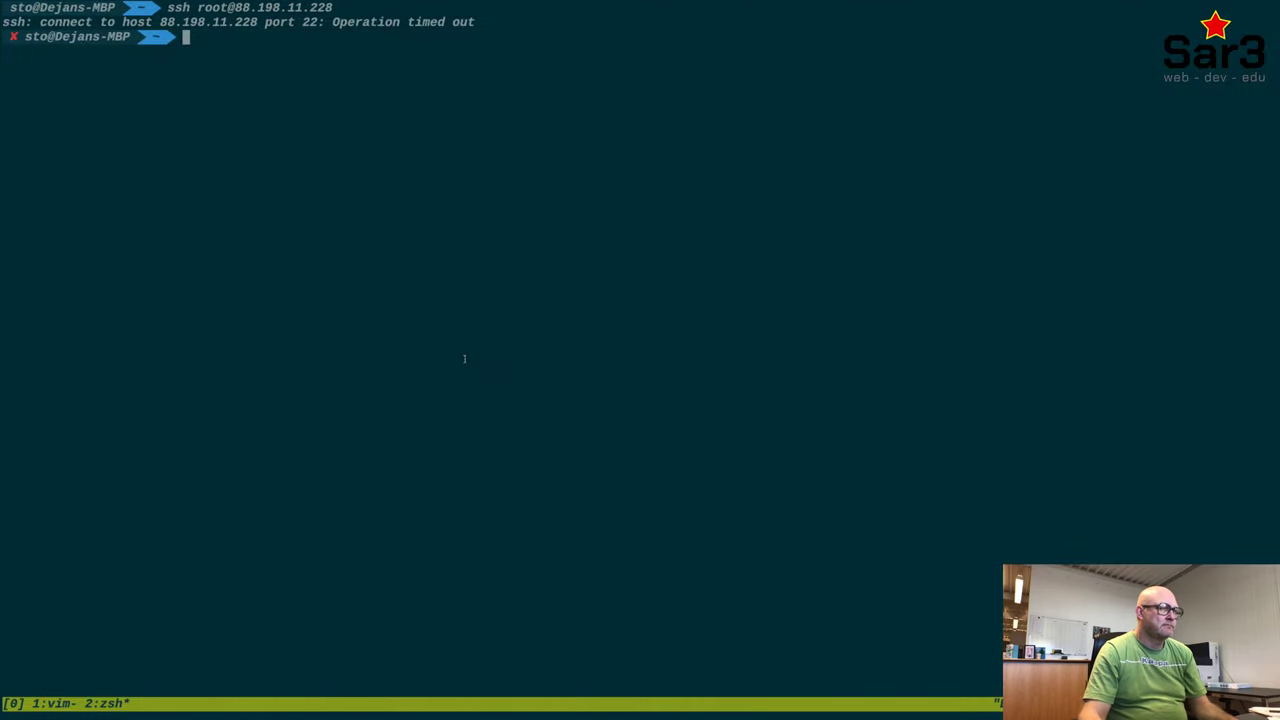
key("Up")
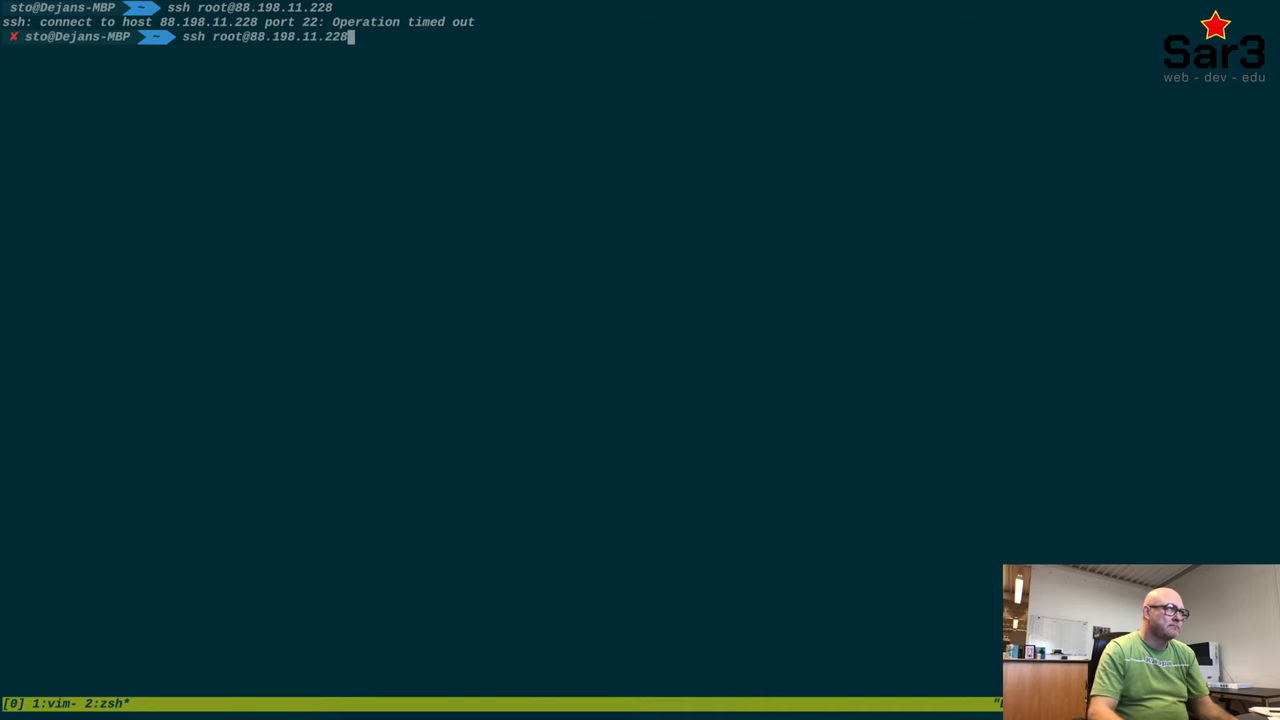
key("Return")
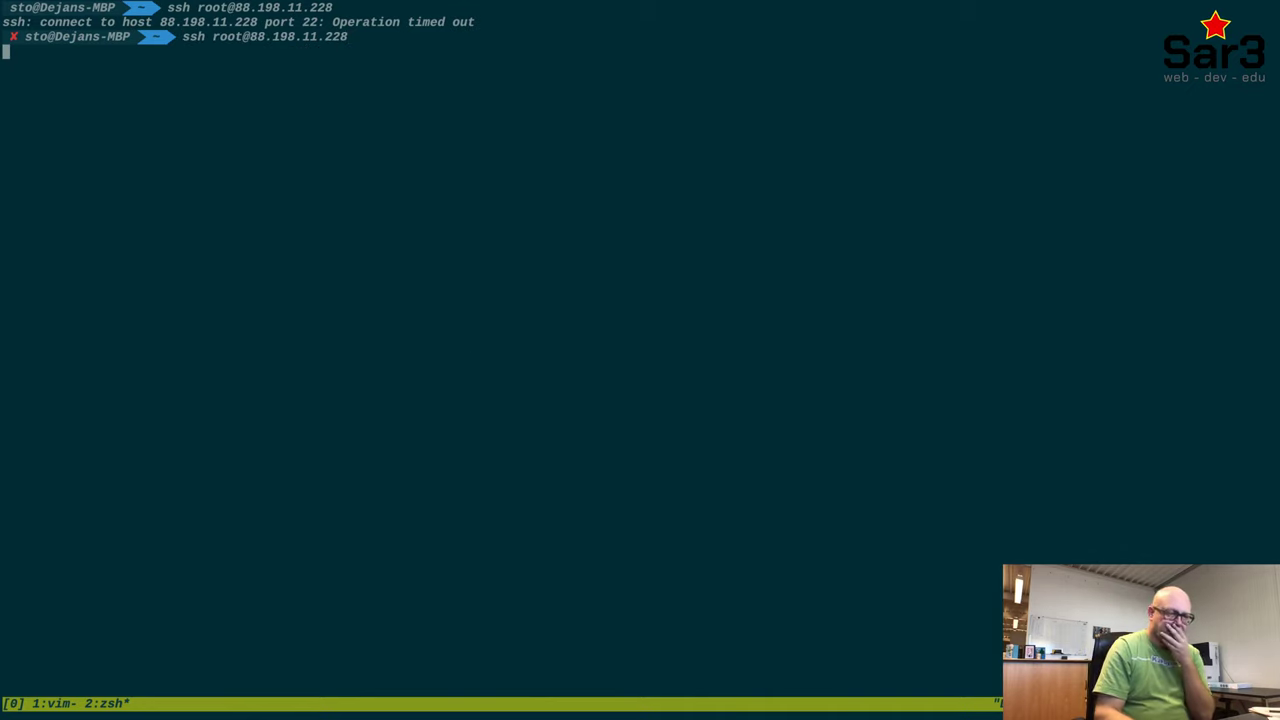
key("ctrl+c")
key("super+plus")
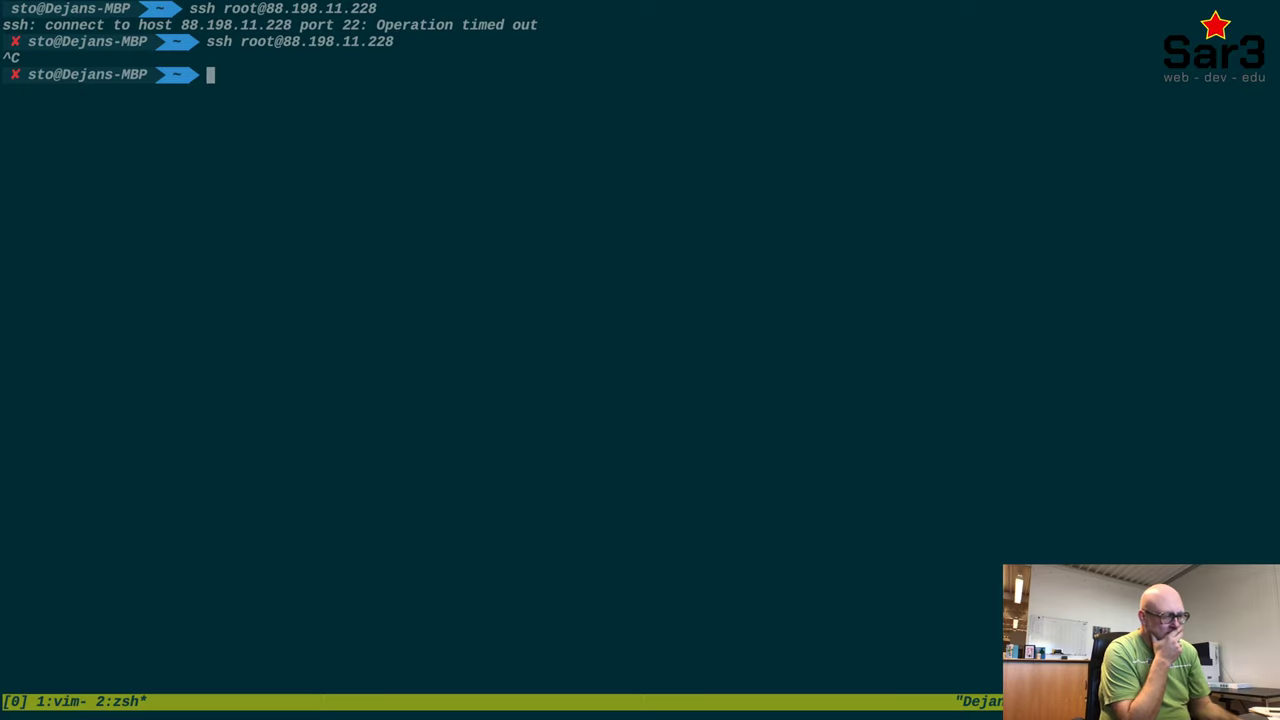
key("super+Tab")
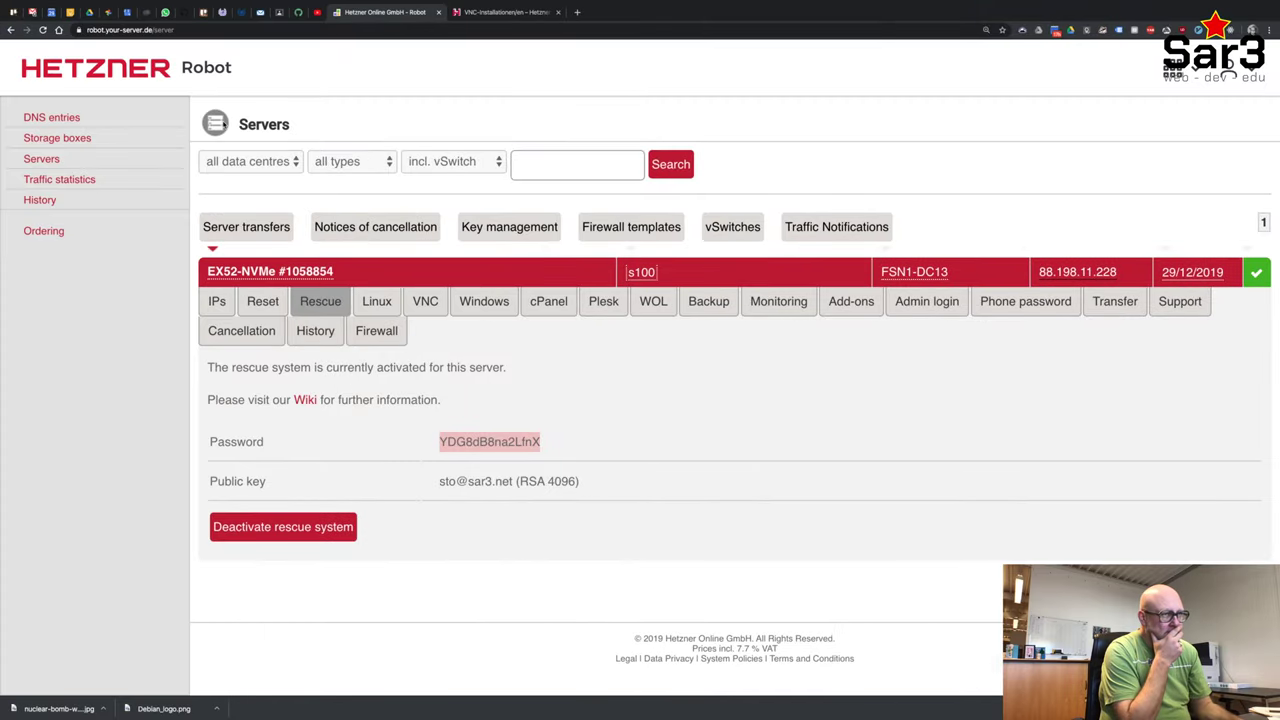
key("super+Tab")
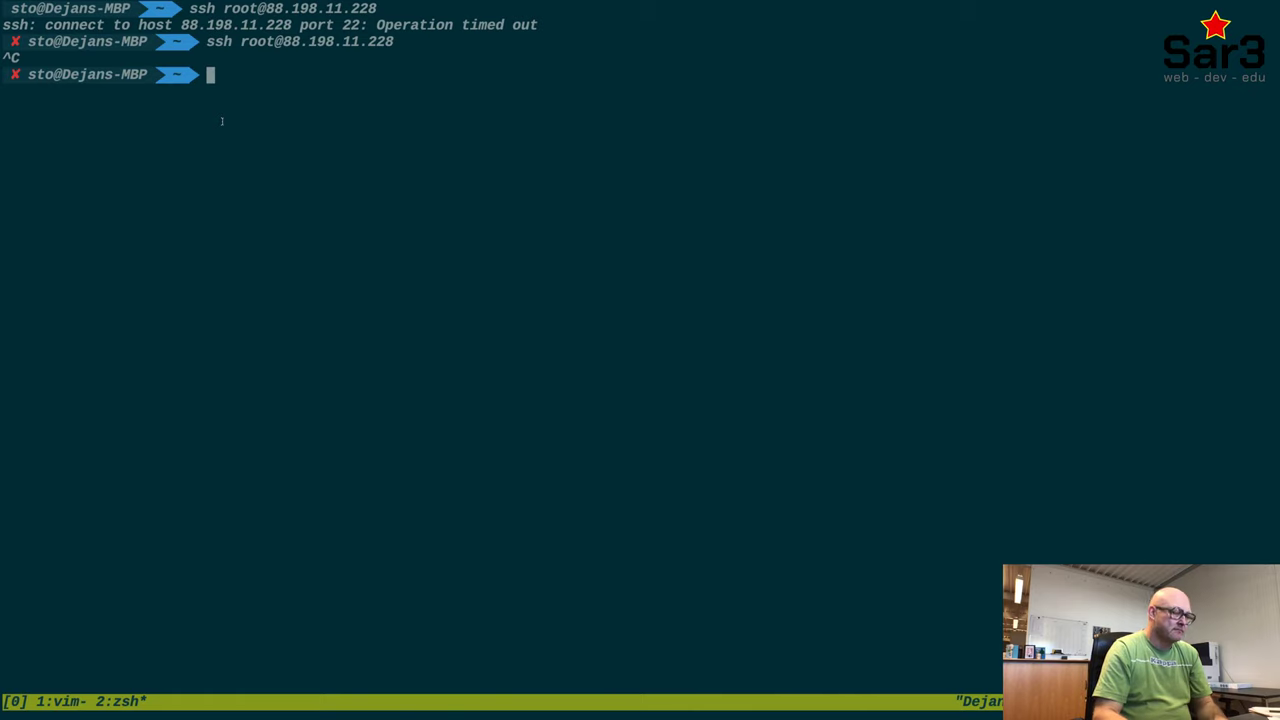
Retry the SSH connection to 88.198.11.228 as root and cancel the attempt.
key("Up")
key("Return")
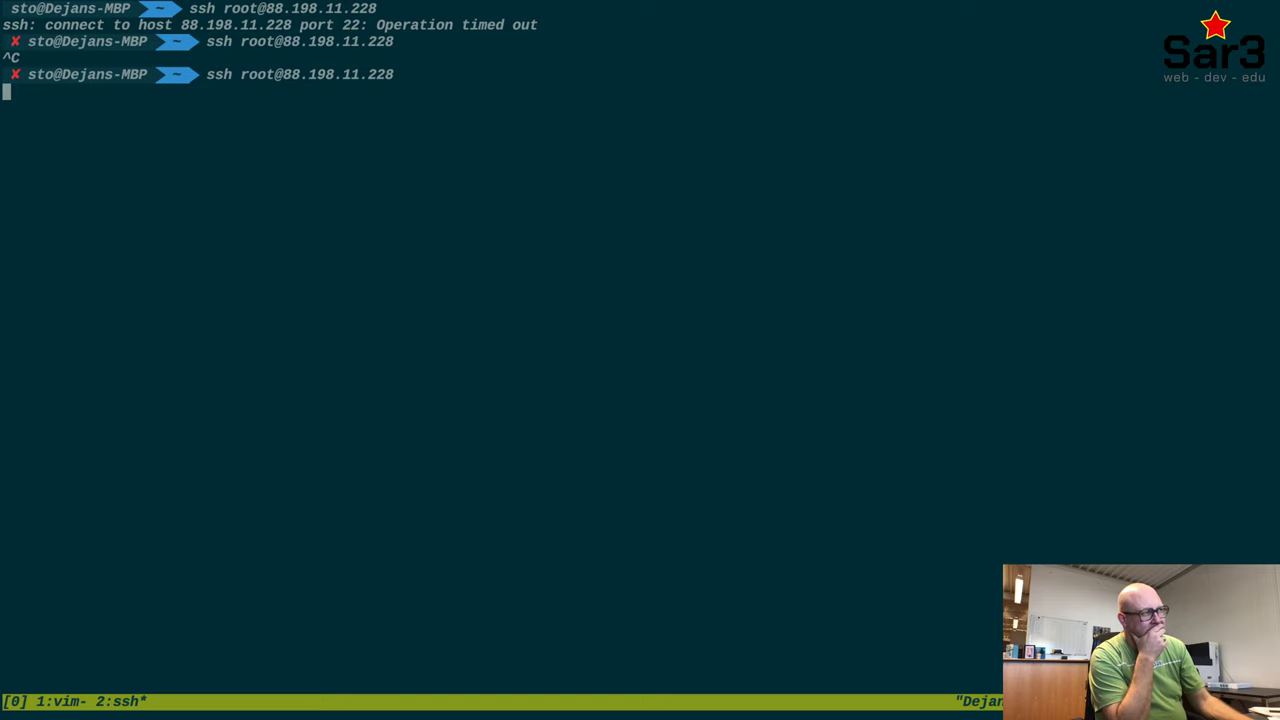
key("ctrl+c")
Open ~/.ssh/known_hosts in vim, delete the entry for 88.198.11.228 and save the file.
type("vim ")
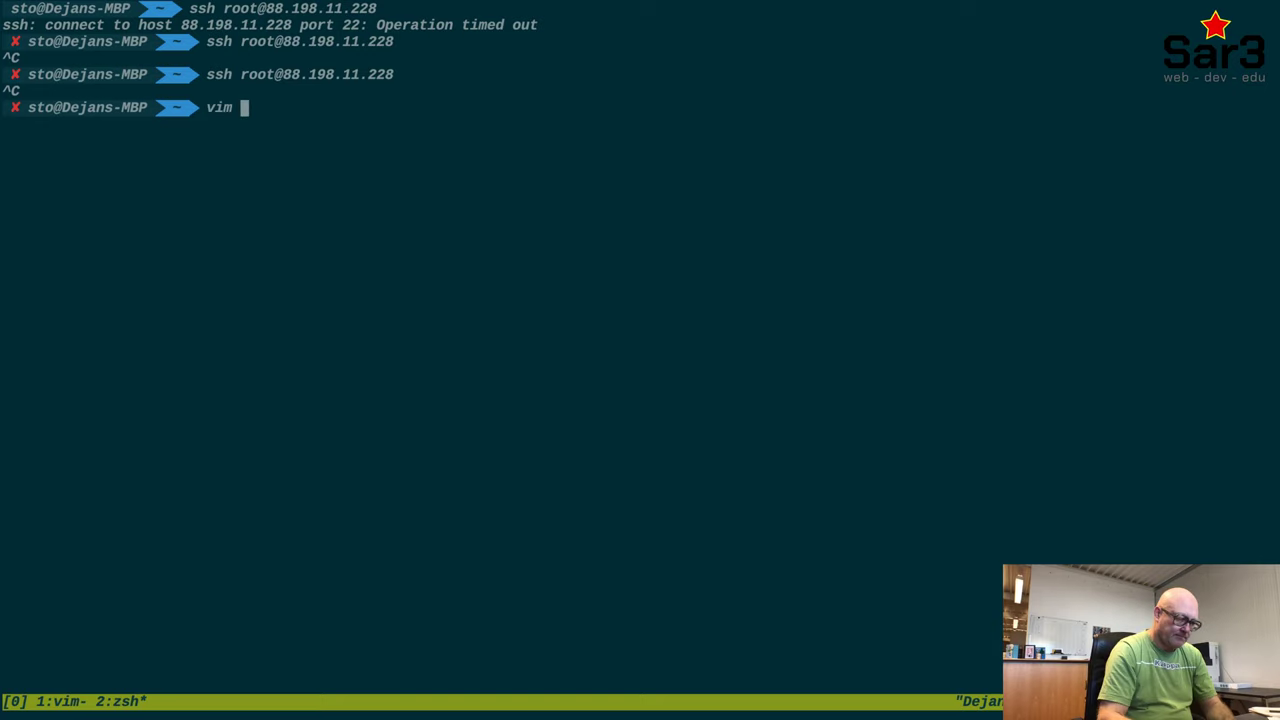
type("-/.ssh/k")
key("Tab")
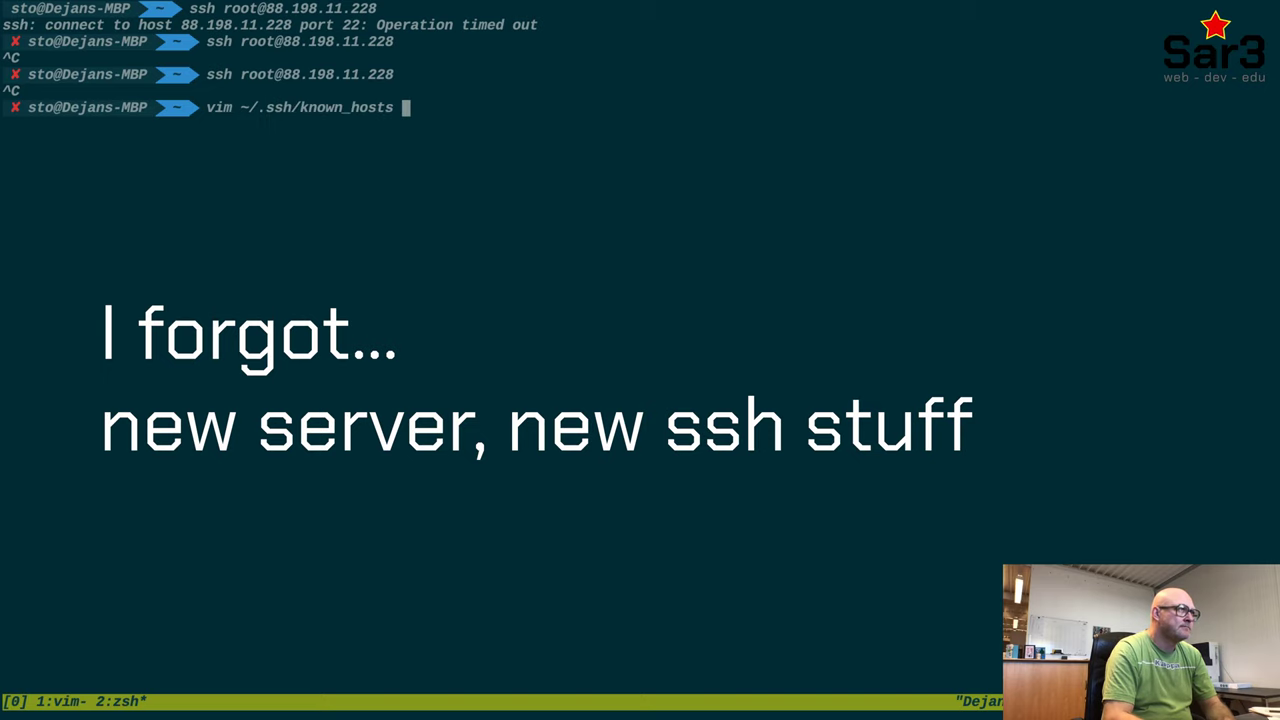
key("Return")
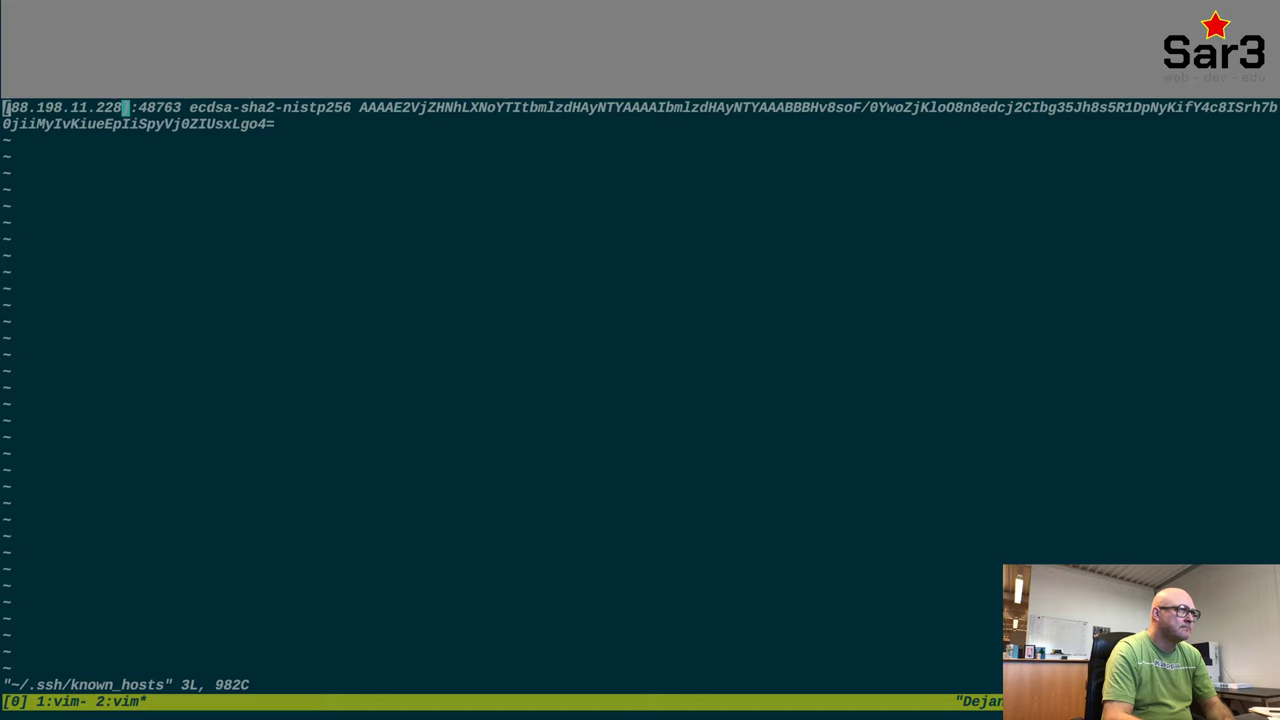
key("d")
key("d")
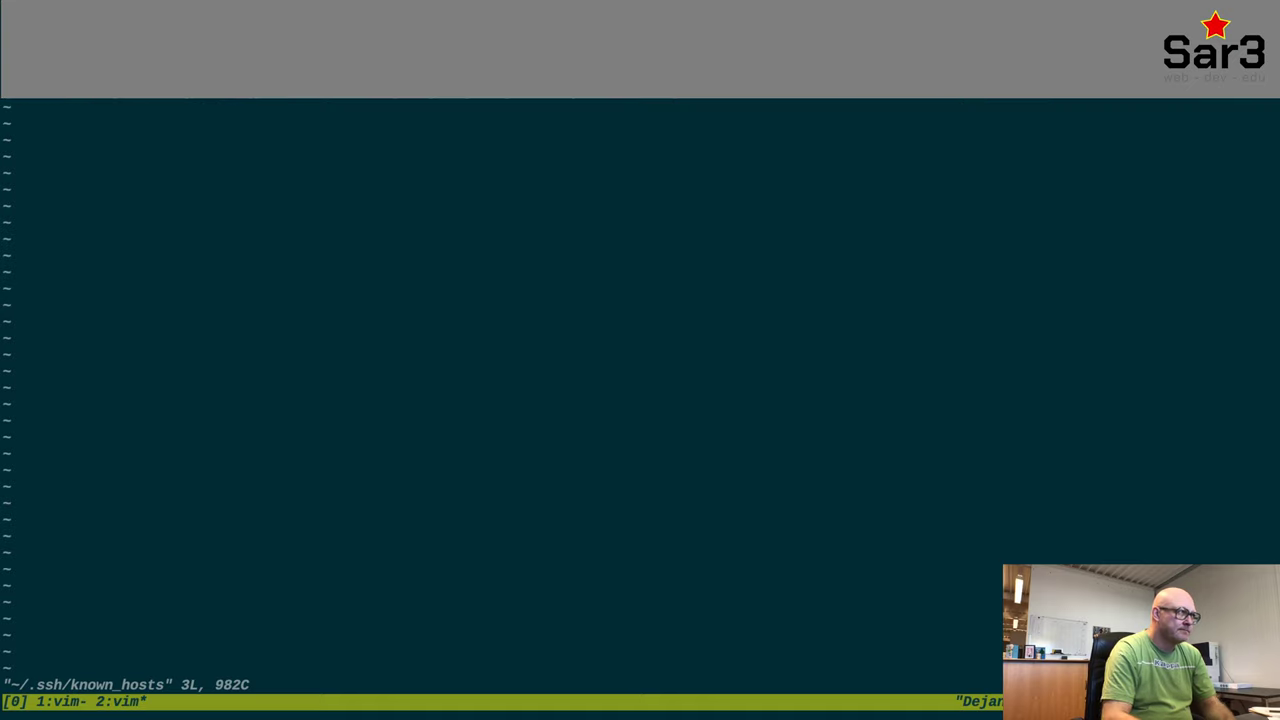
type(":wq")
key("Return")
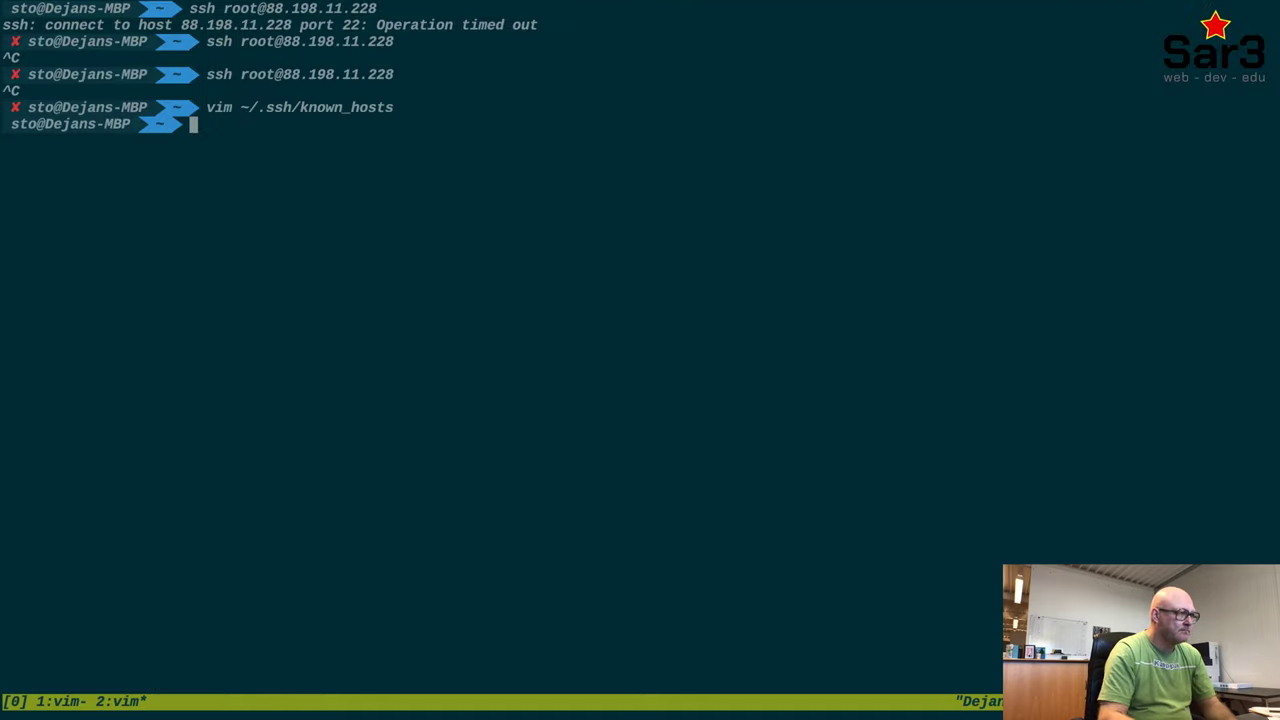
key("Up")
key("Up")
key("Return")
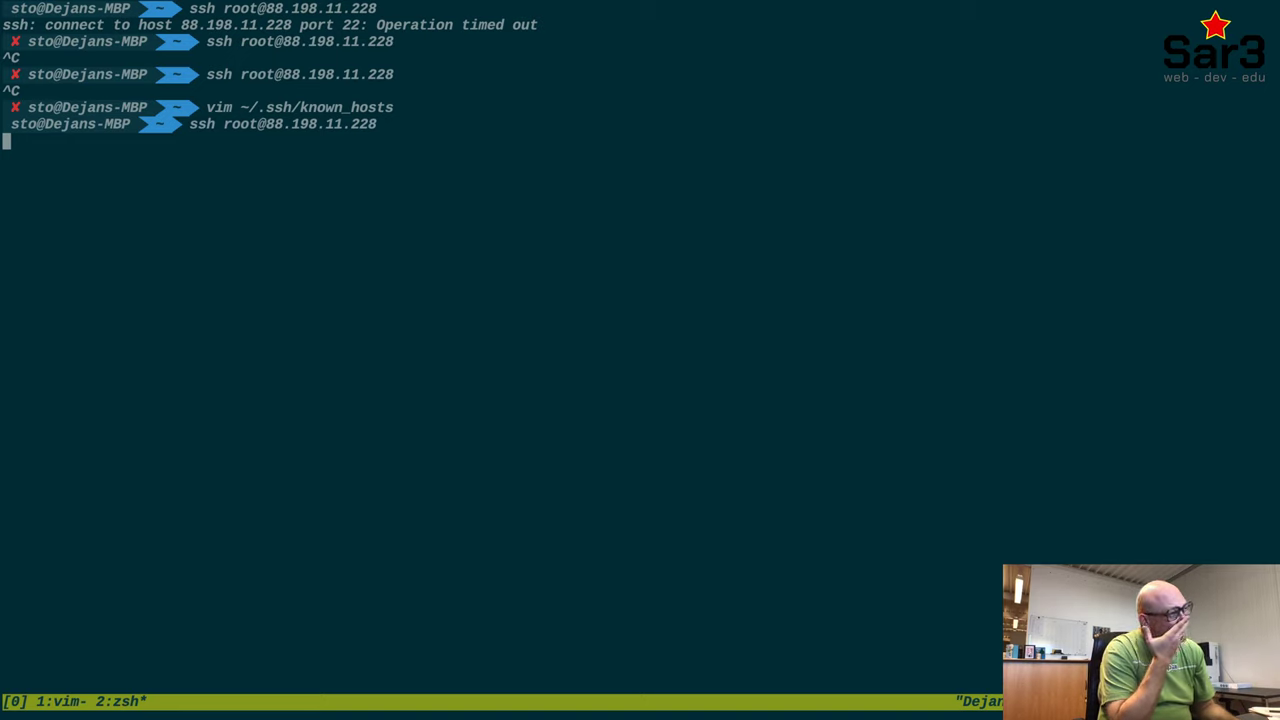
key("ctrl+c")
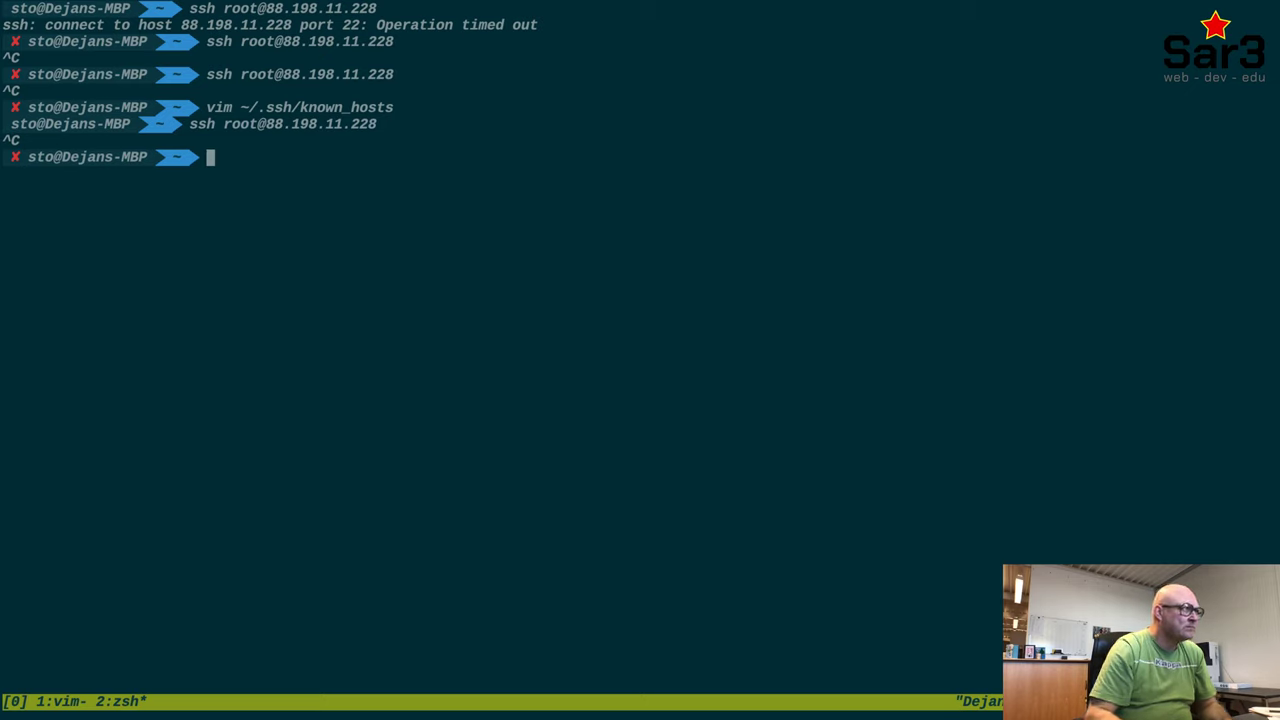
key("Up")
key("Up")
key("Return")
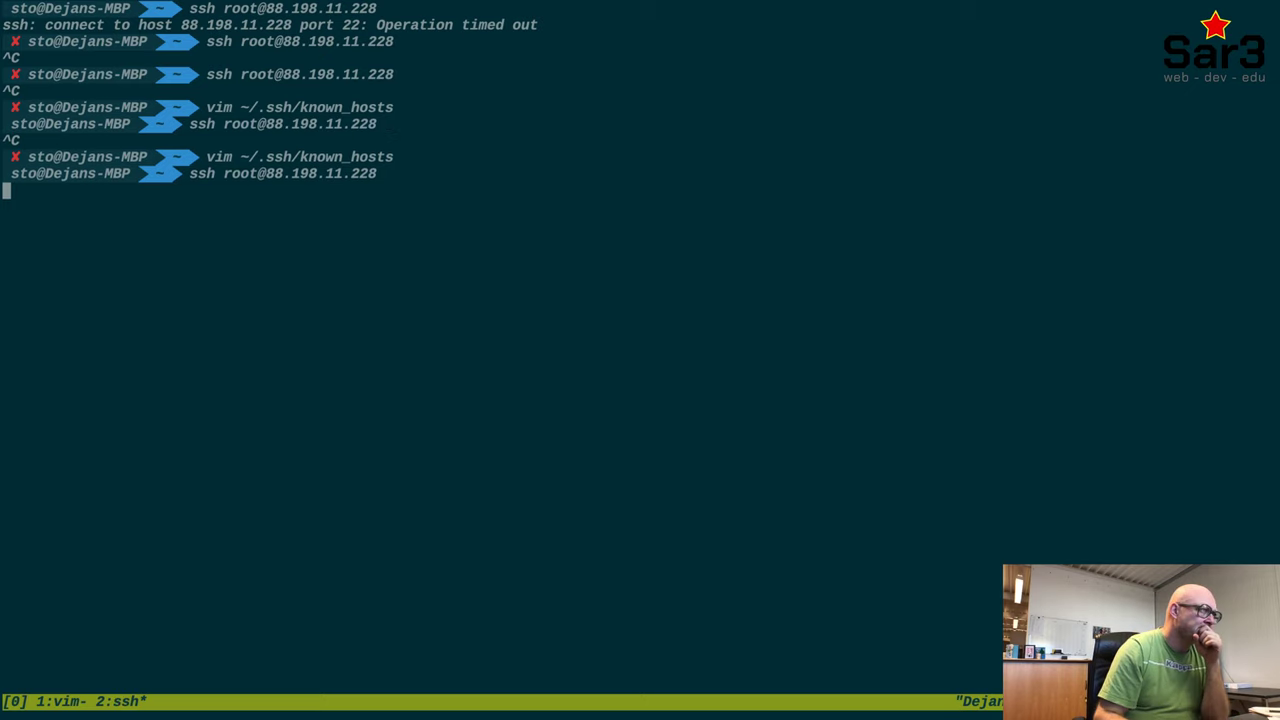
Check the s100 reset options in Hetzner Robot, and retry the root SSH connection in the terminal, cancelling the attempts.
key("ctrl+Left")
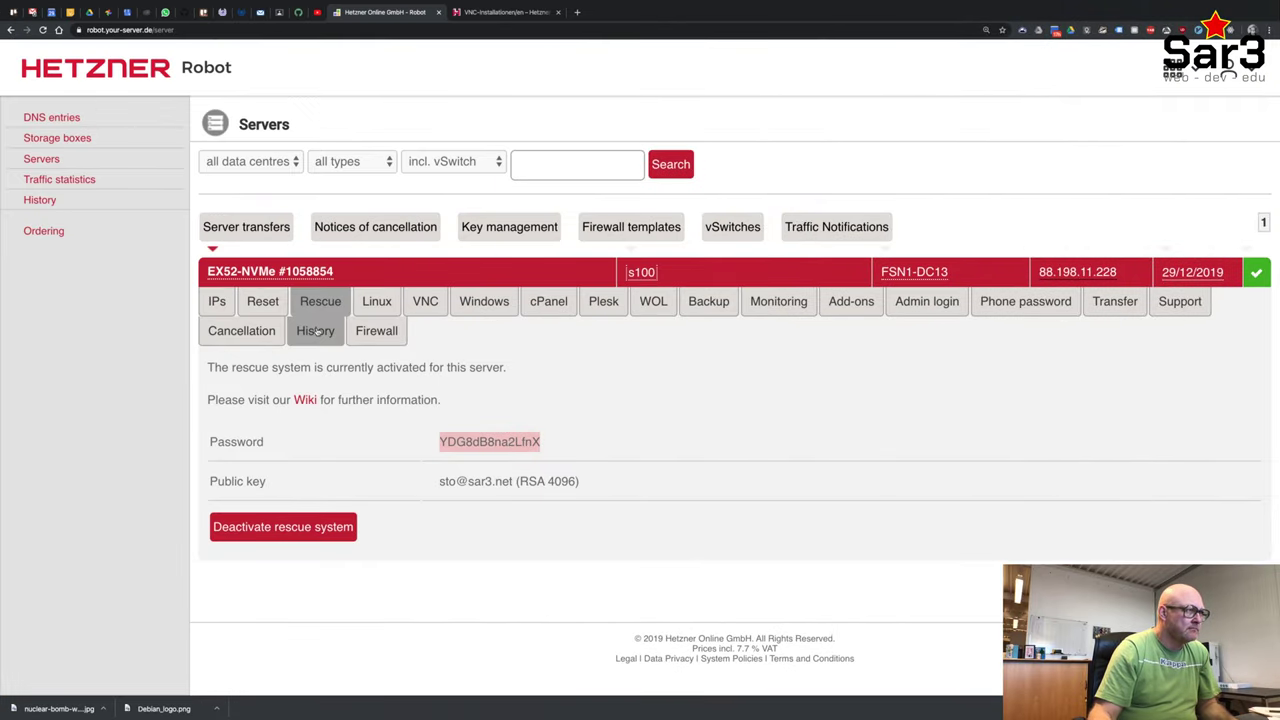
left_click(284, 309)
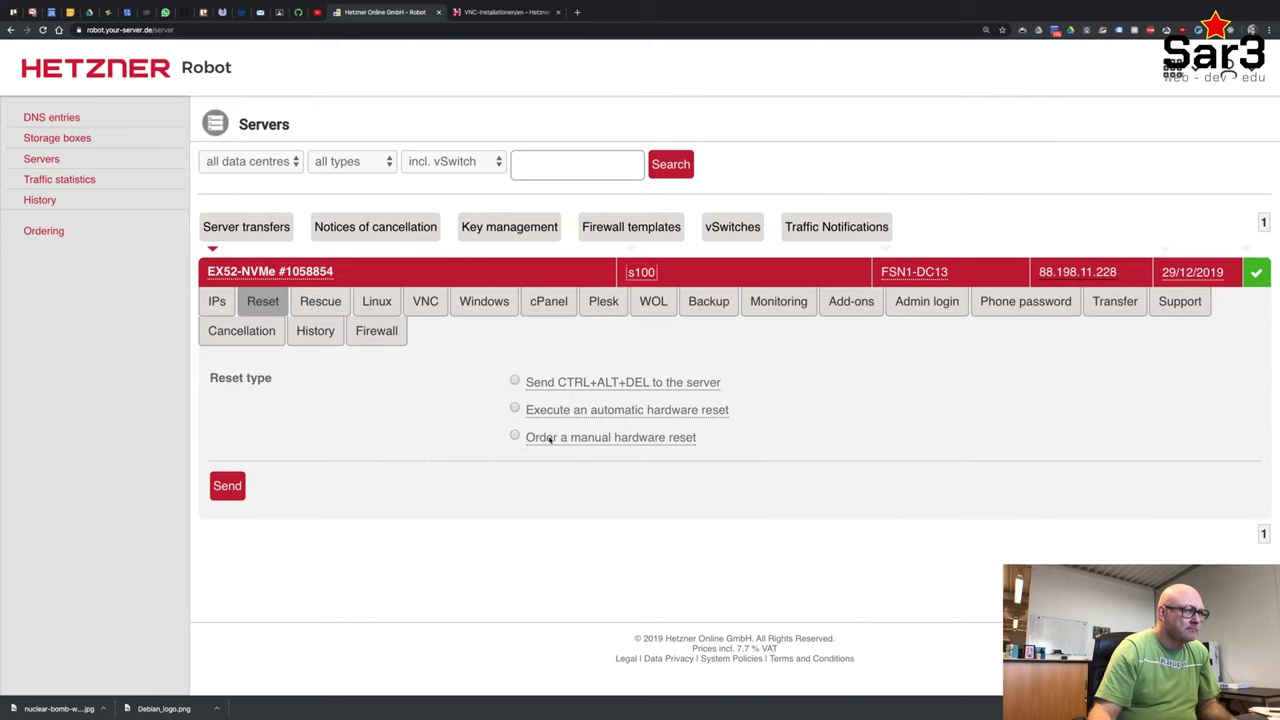
mouse_move(549, 437)
key("ctrl+Right")
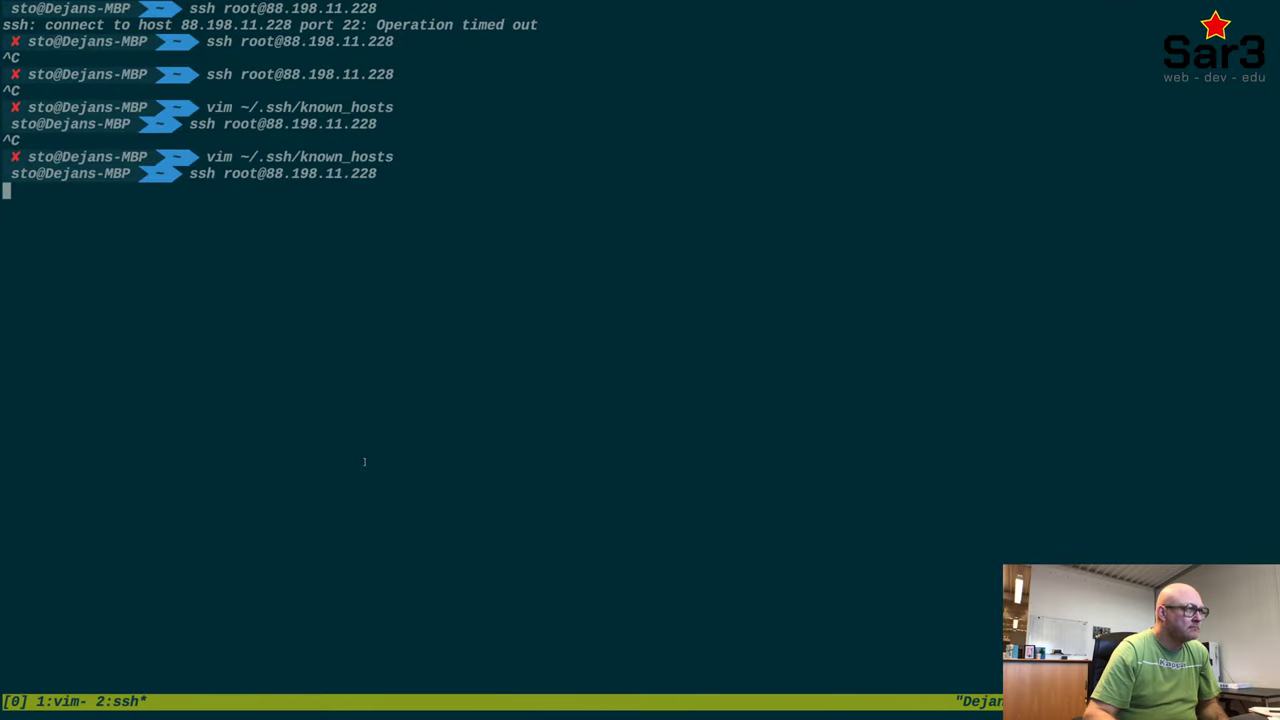
key("ctrl+c")
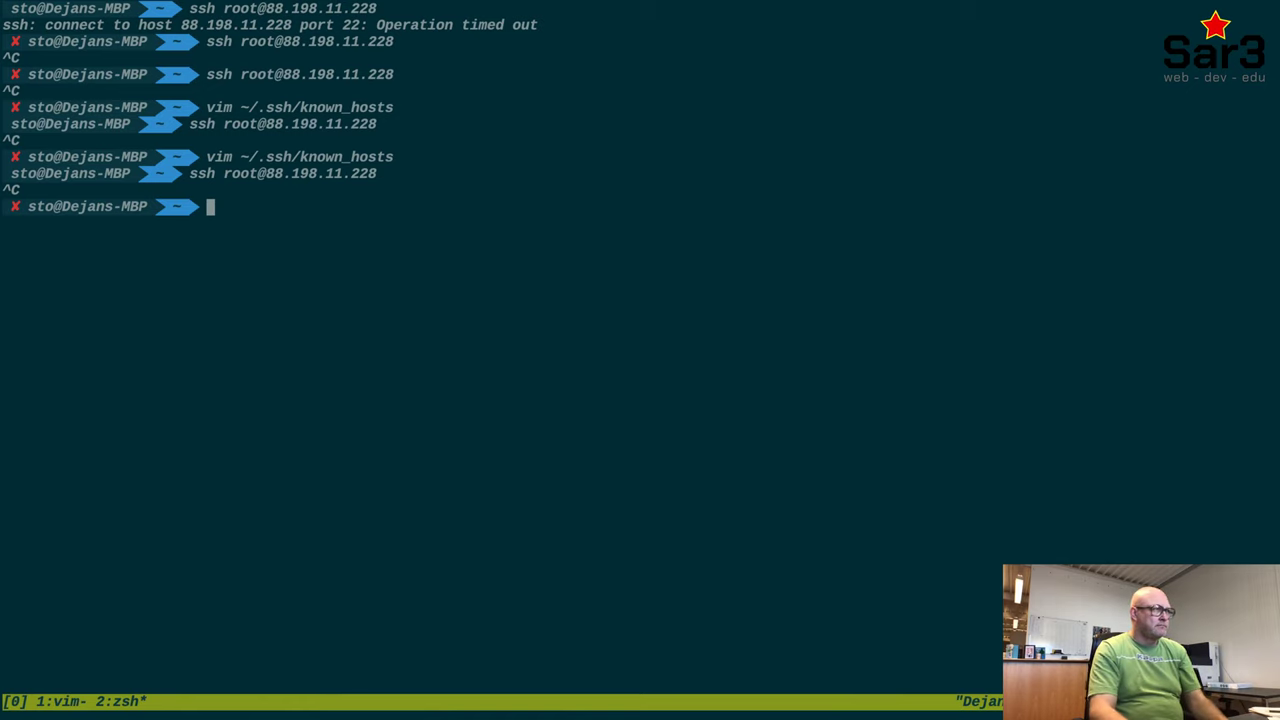
key("Up")
key("Return")
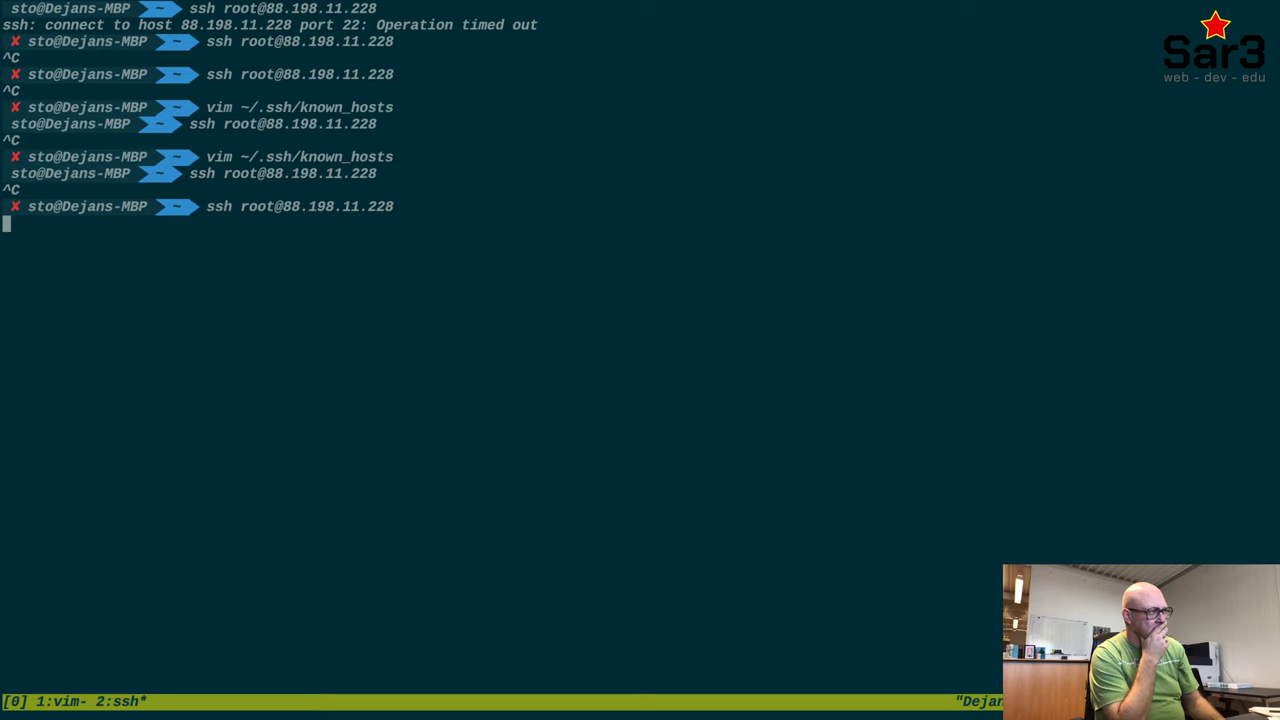
key("ctrl+c")
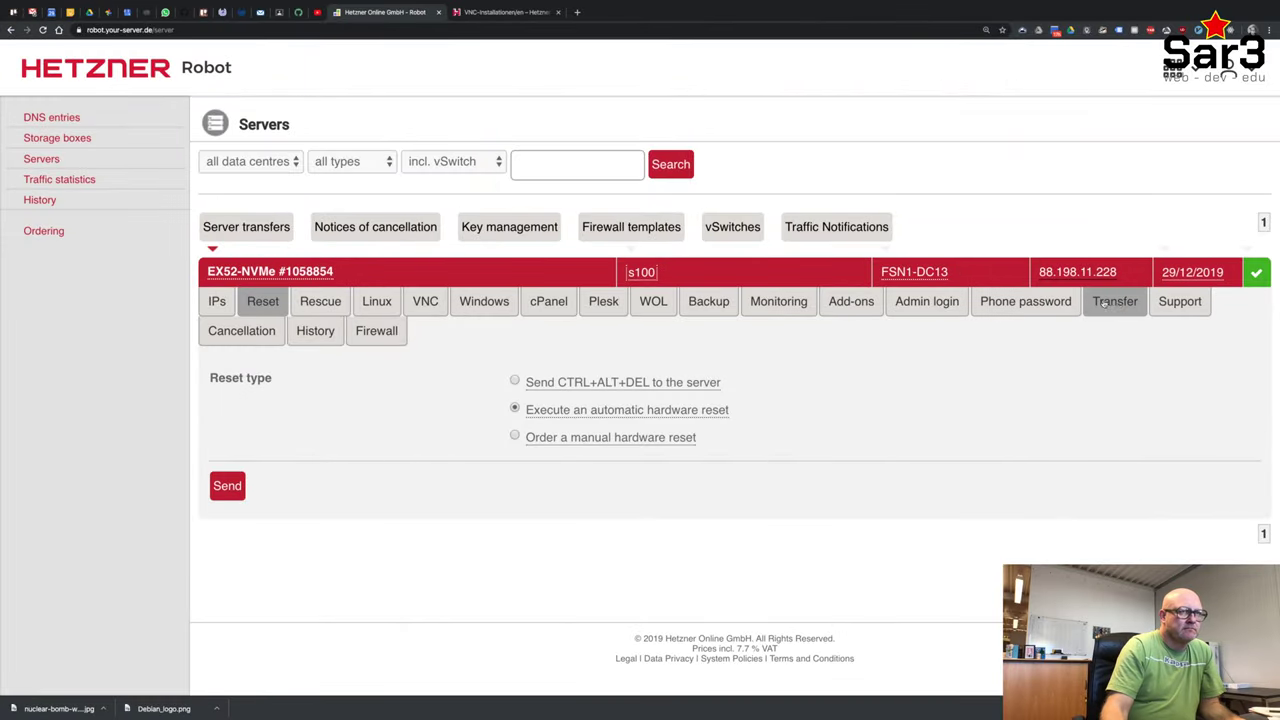
In Hetzner Robot, add a fifth incoming rule to the s100 firewall, named ssh with source port 22.
left_click(392, 337)
scroll(585, 502, "down", 5)
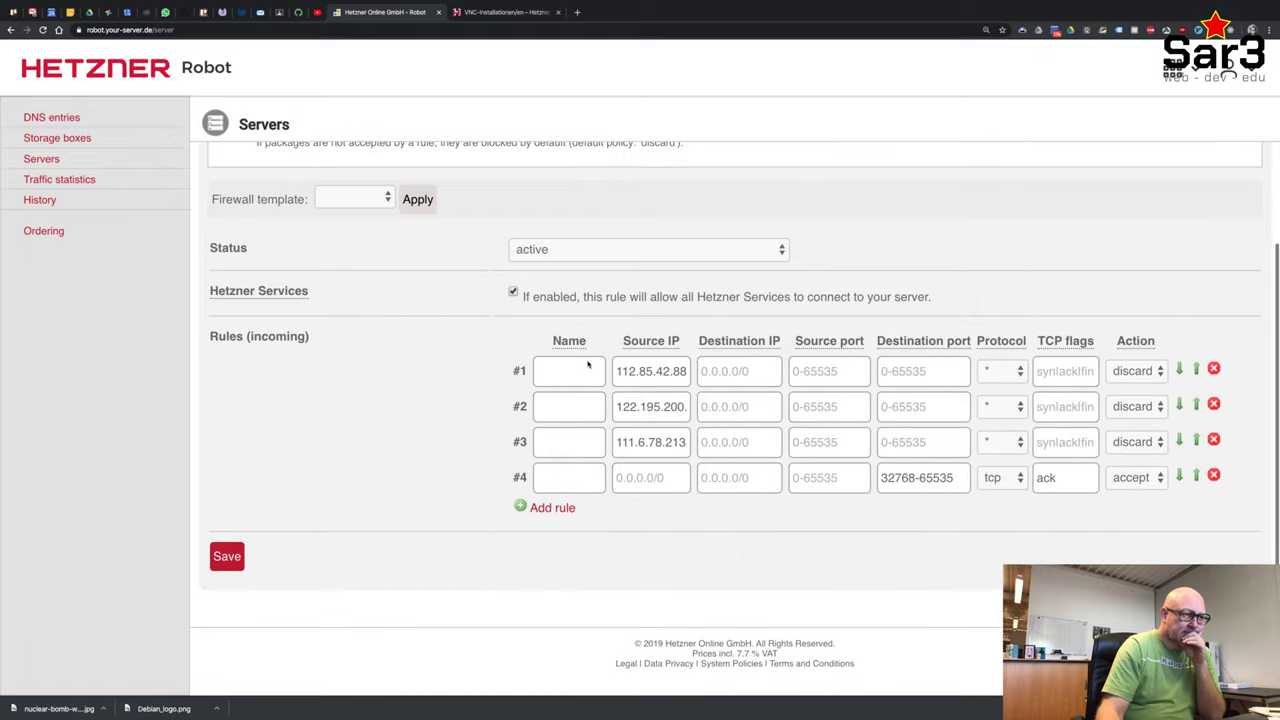
left_click(549, 507)
left_click(574, 515)
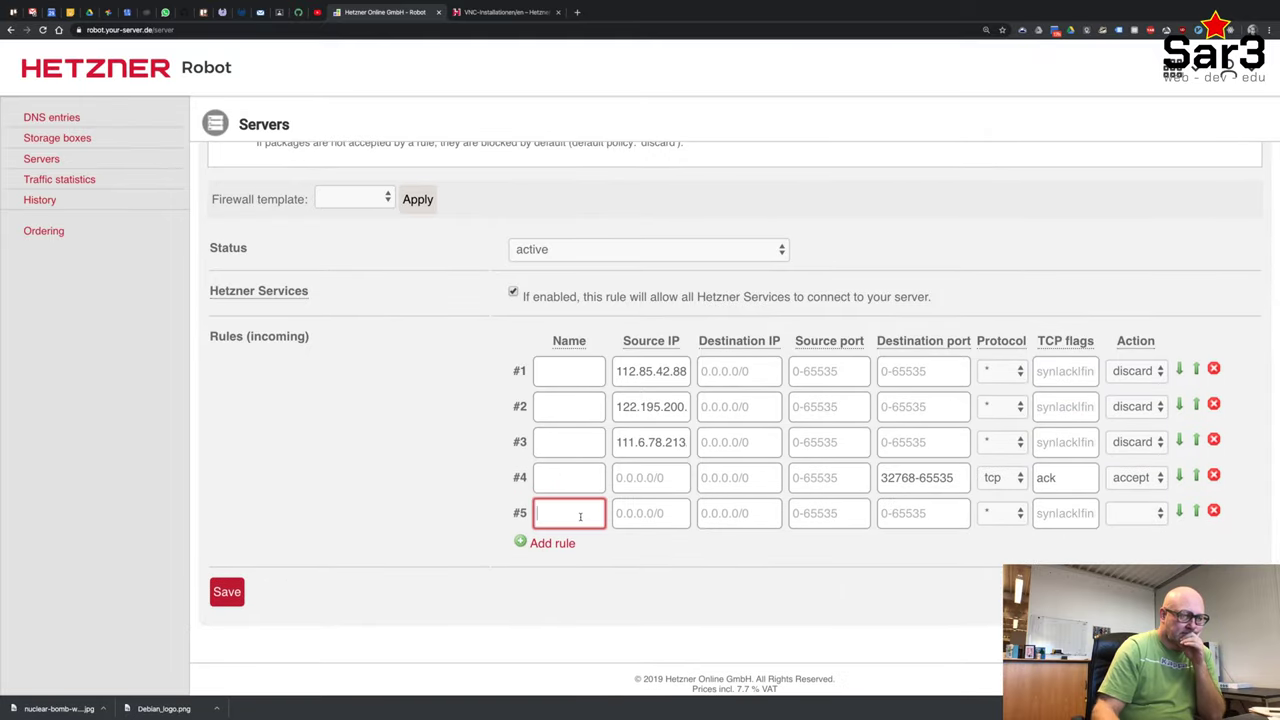
type("ssh")
key("Tab")
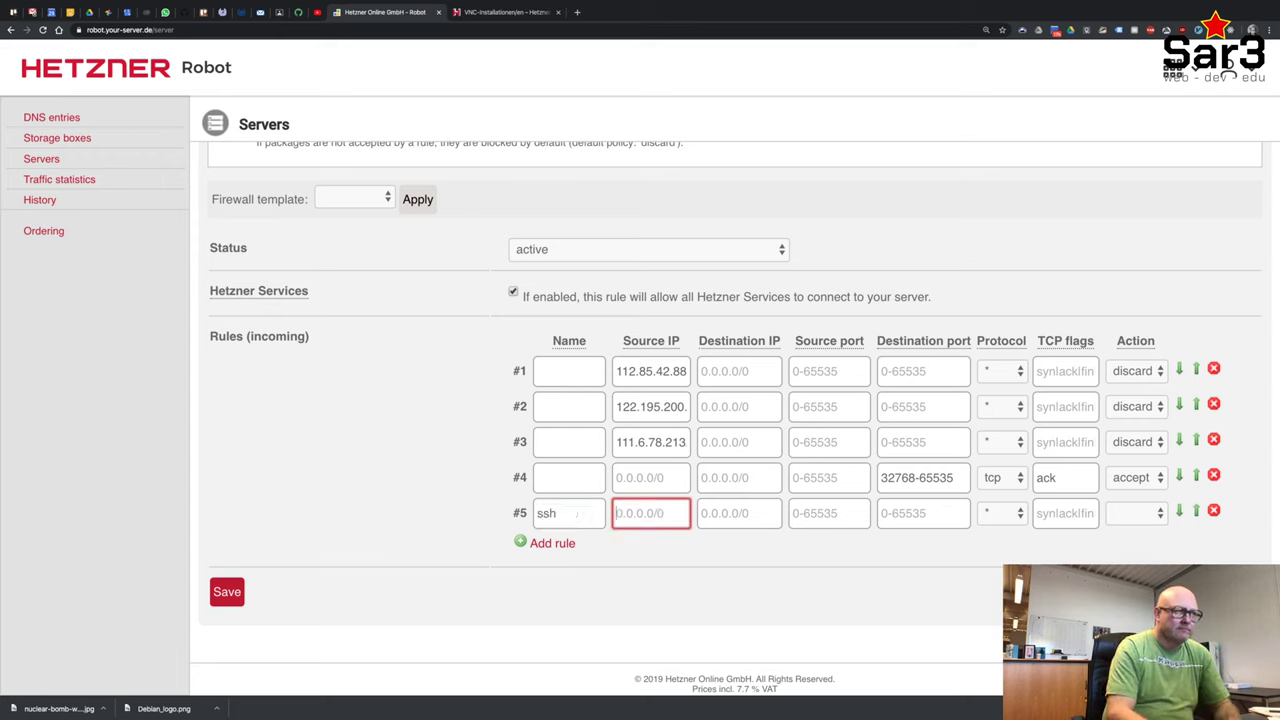
key("Tab")
key("Tab")
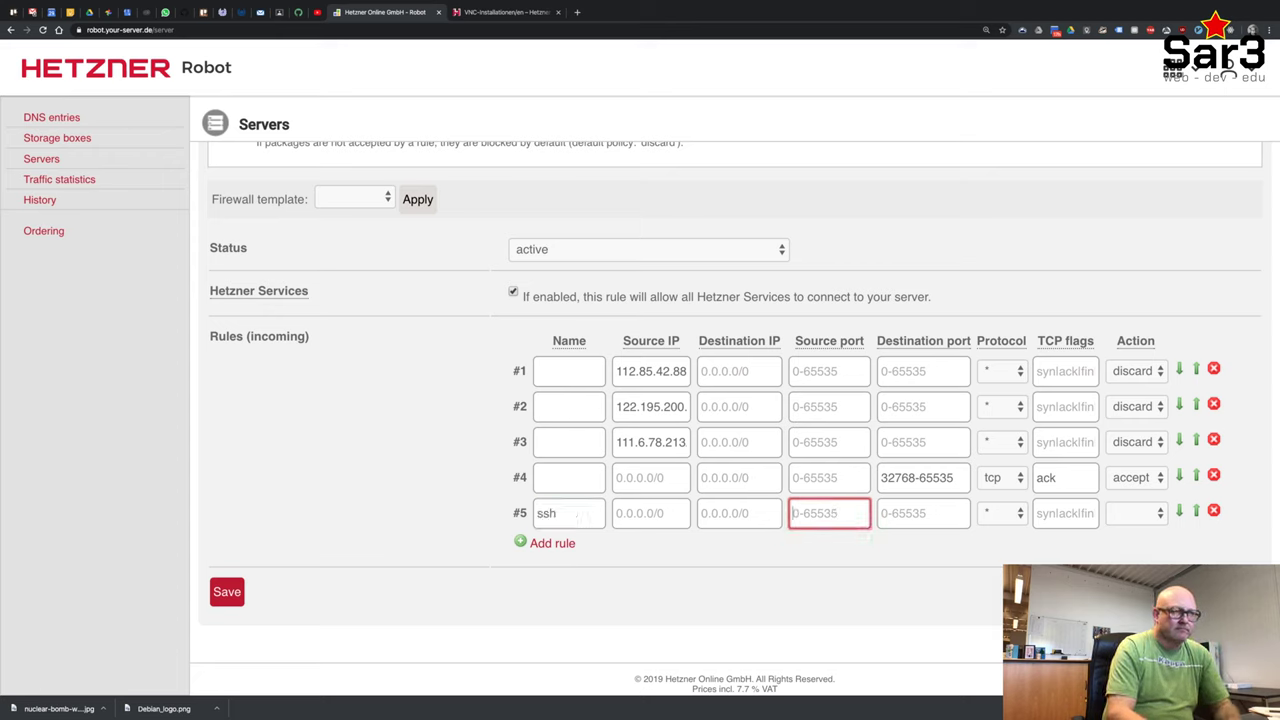
type("22")
key("Tab")
key("Tab")
key("Tab")
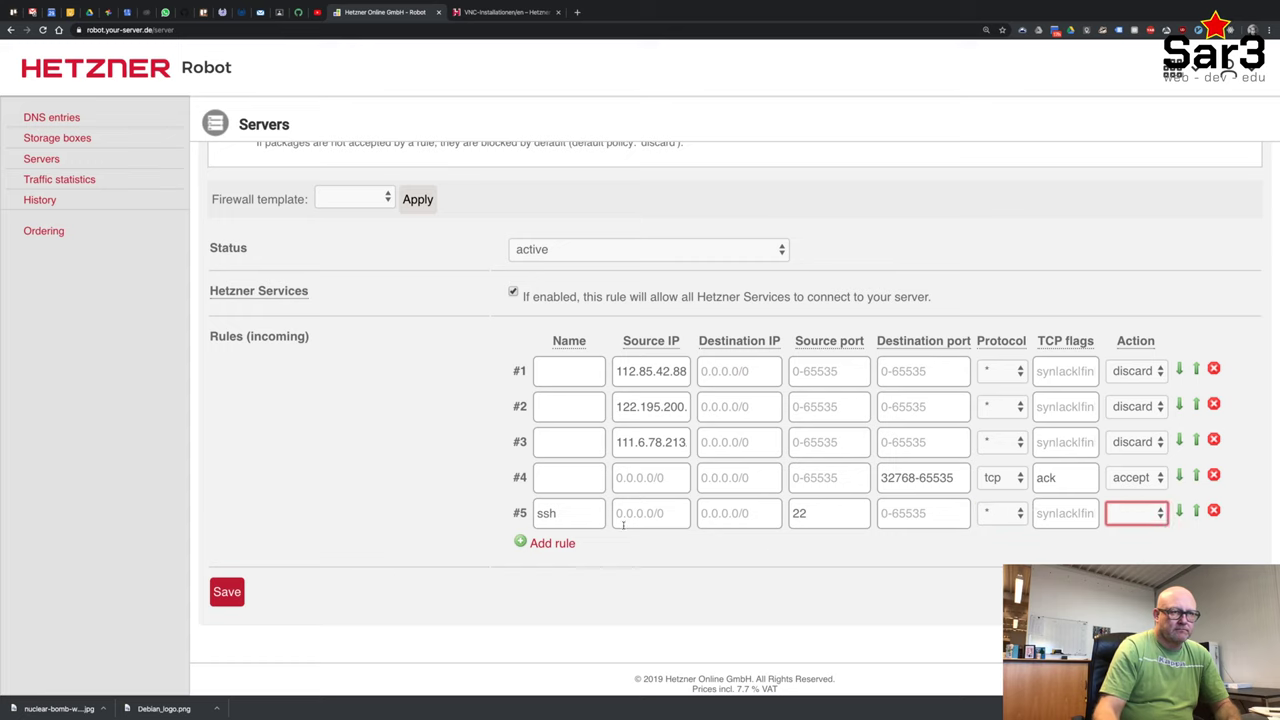
Set the ssh rule's protocol to tcp and its action to accept, and save the firewall configuration.
left_click(1000, 513)
left_click(993, 531)
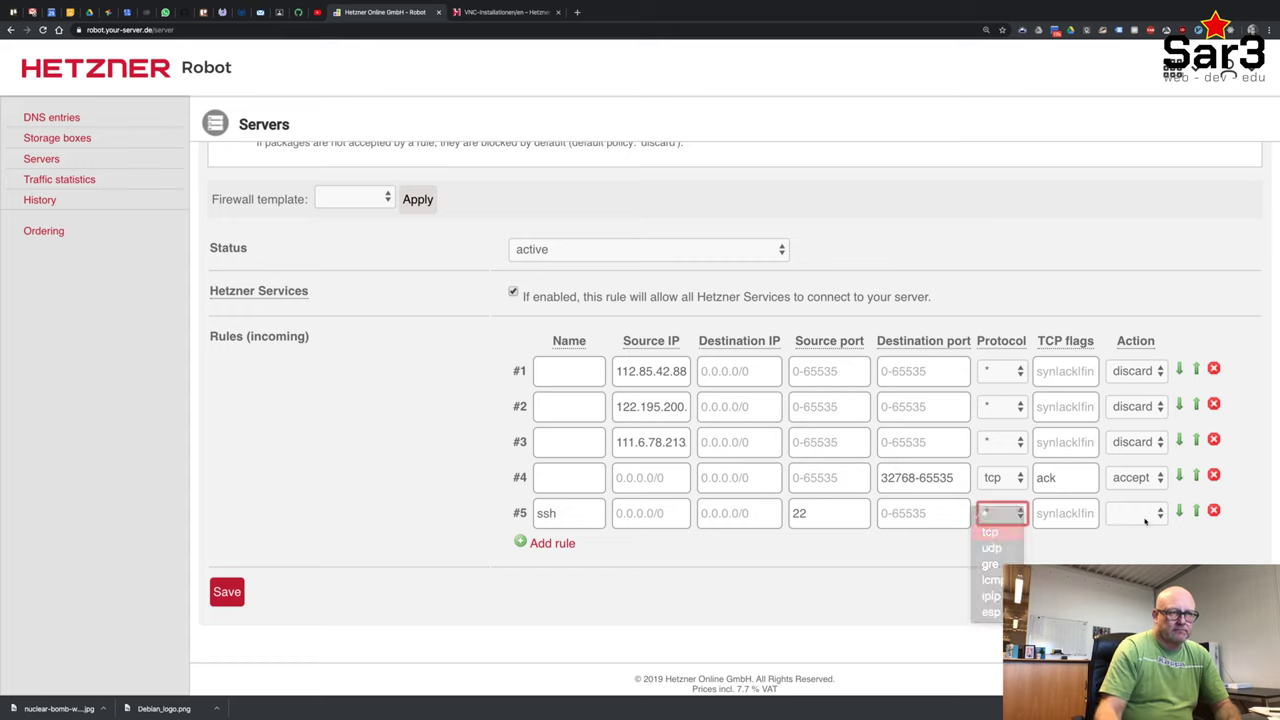
left_click(1136, 513)
left_click(1130, 525)
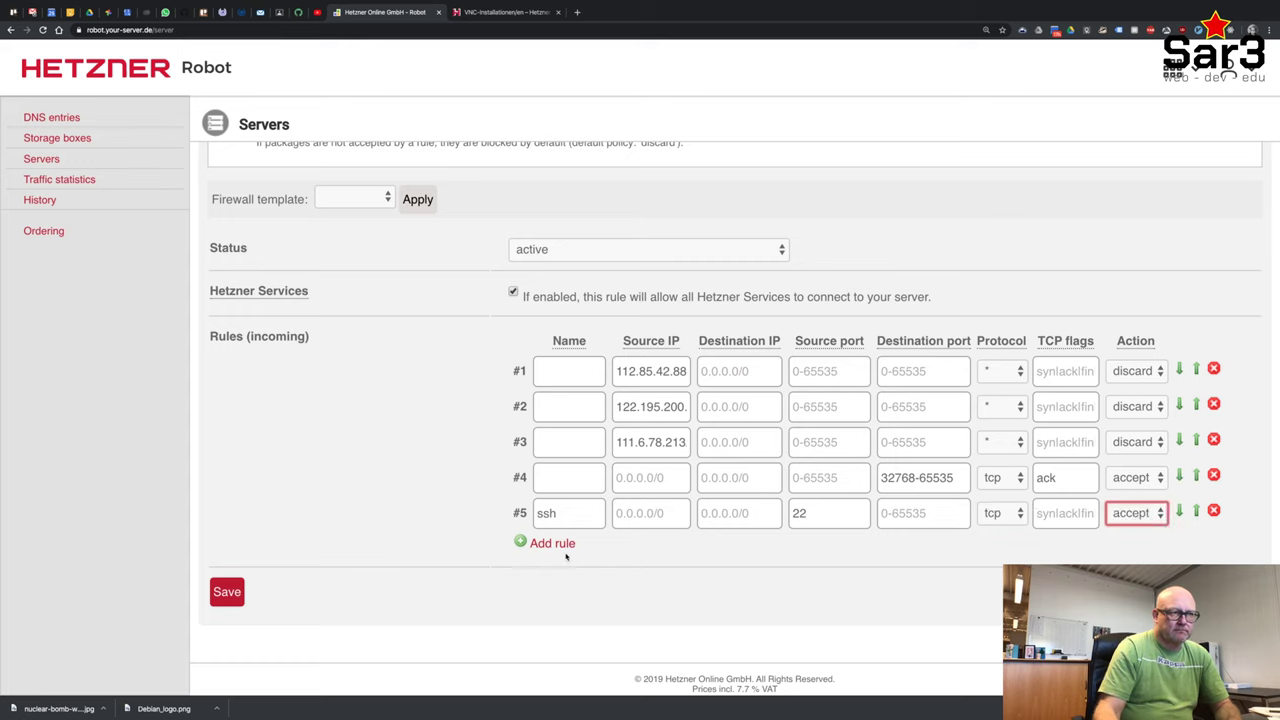
left_click(227, 592)
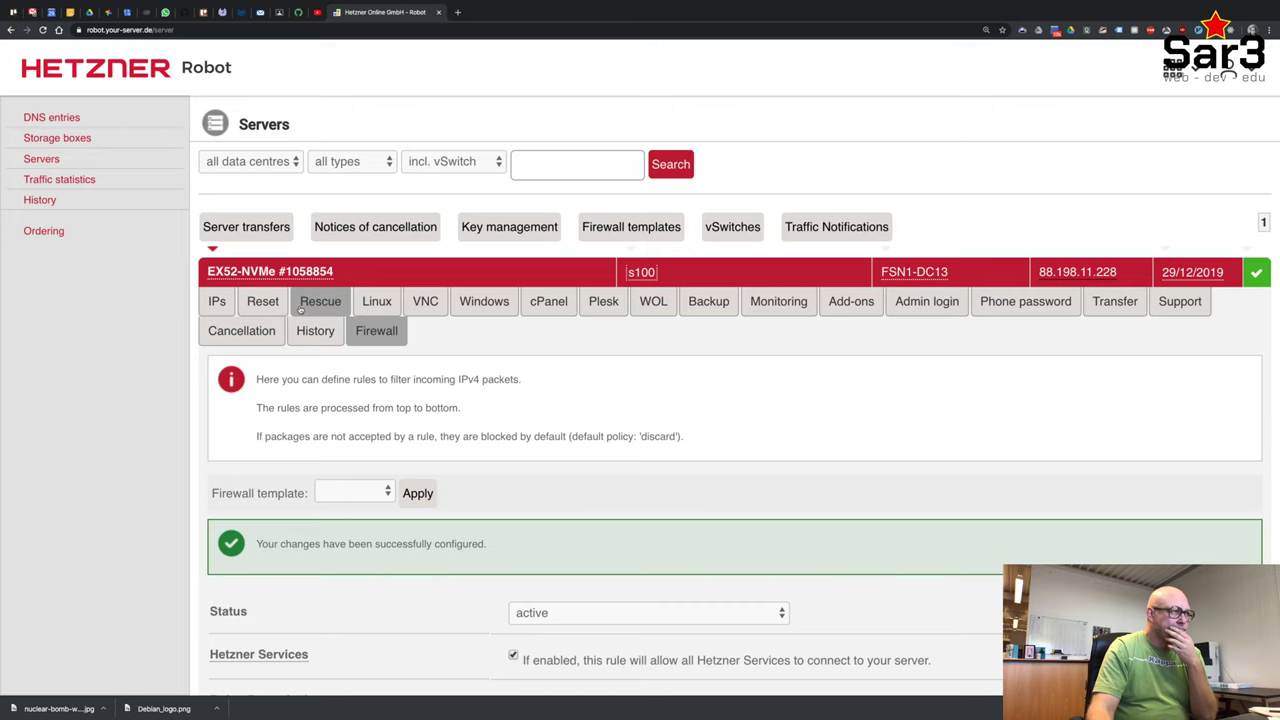
left_click(262, 301)
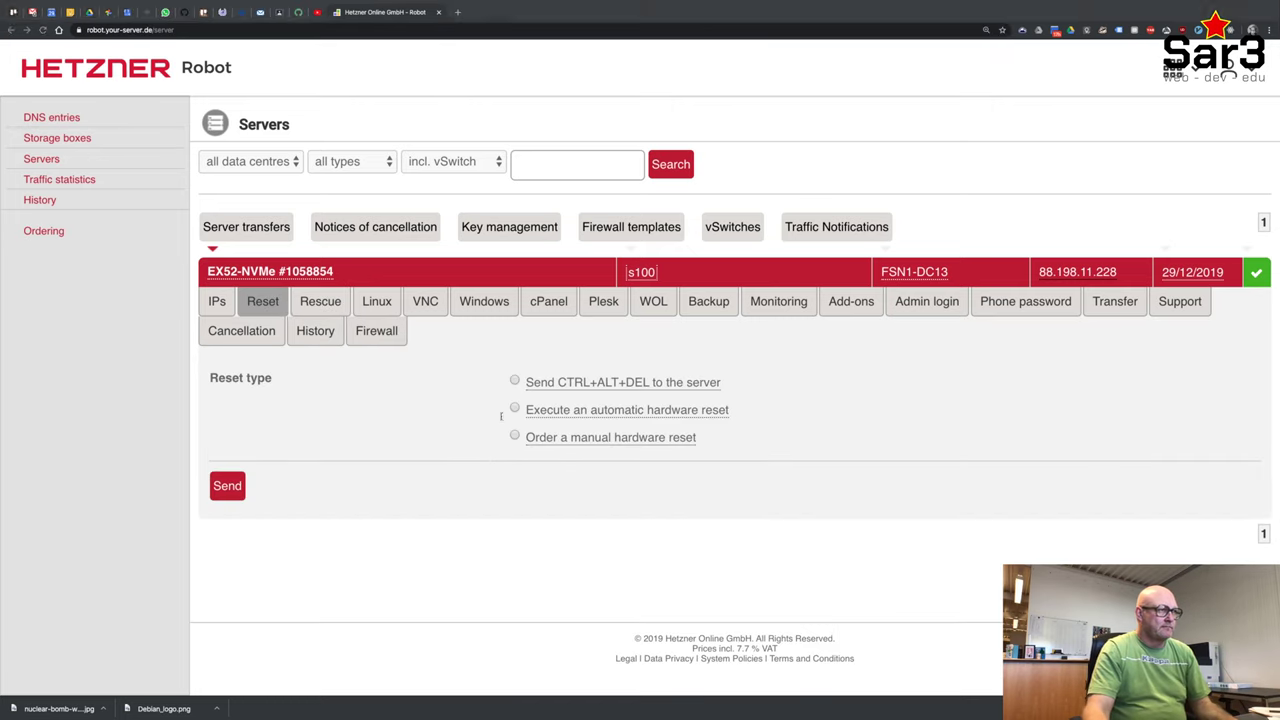
key("super+Tab")
key("Up")
key("Return")
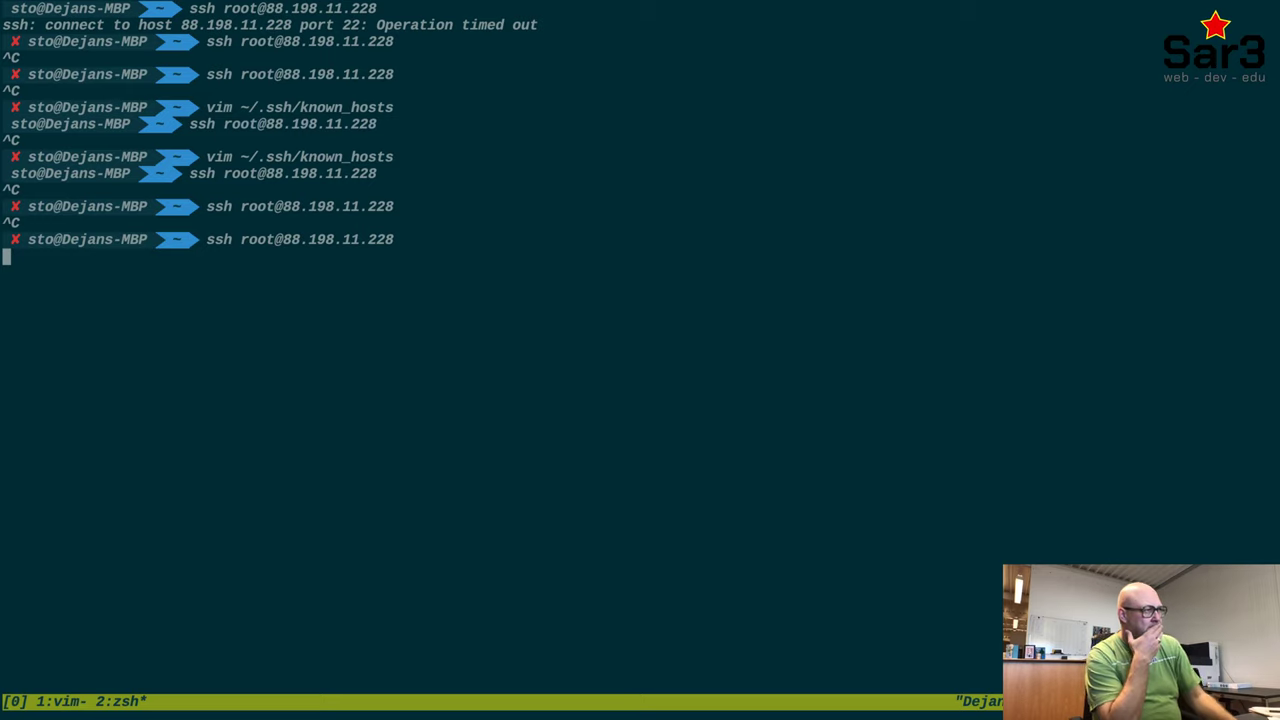
key("super+Tab")
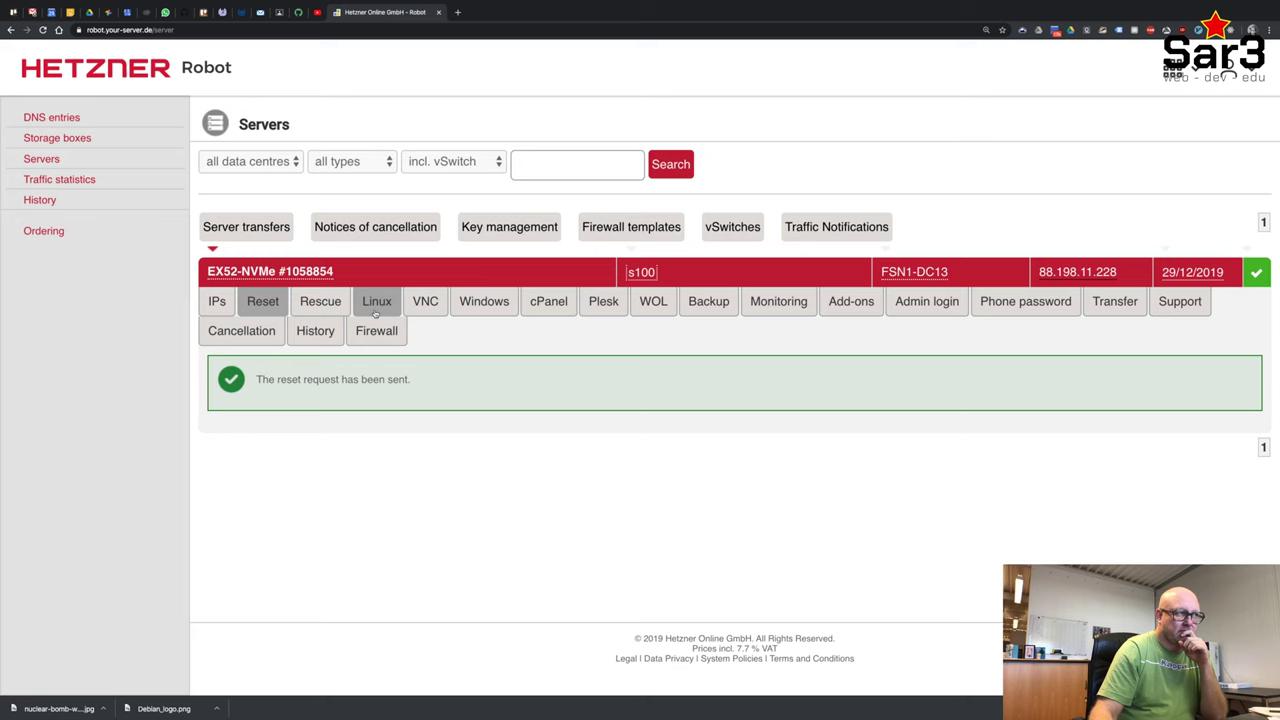
In Hetzner Robot, activate the 64-bit Linux rescue system for s100 with the RSA 4096 public key and select the generated password.
left_click(320, 301)
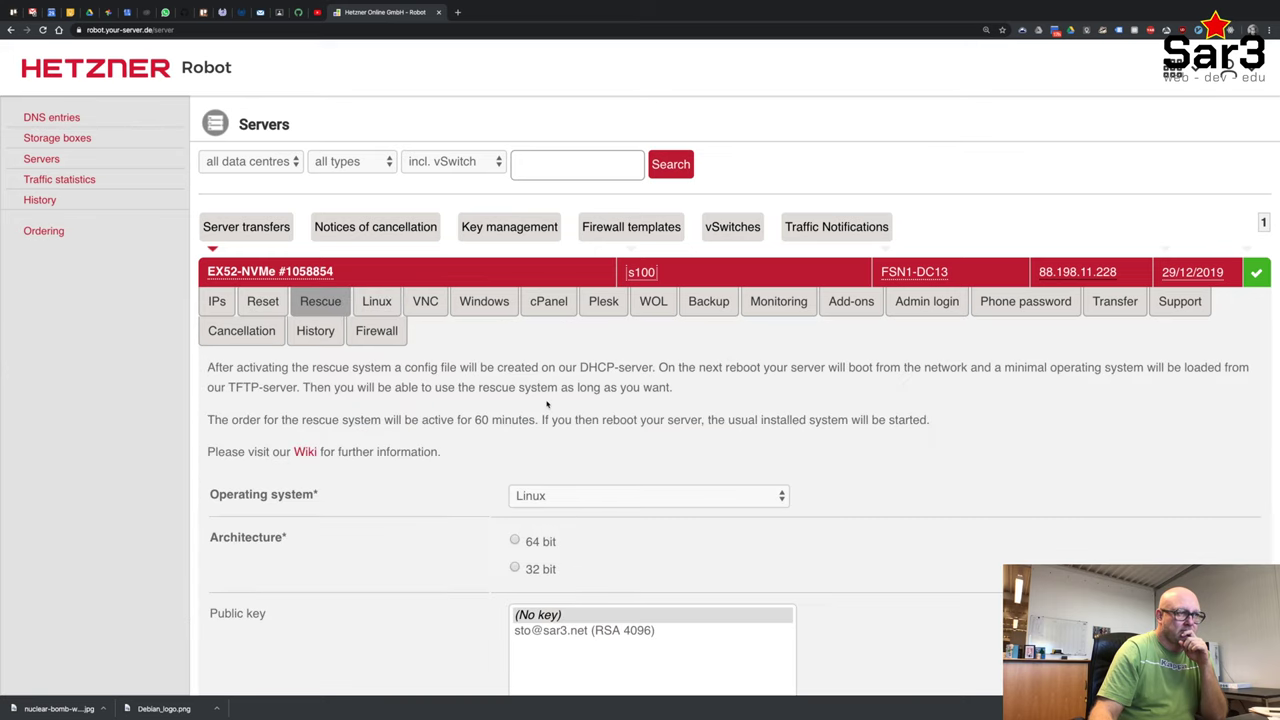
scroll(547, 403, "down", 1)
scroll(541, 405, "down", 2)
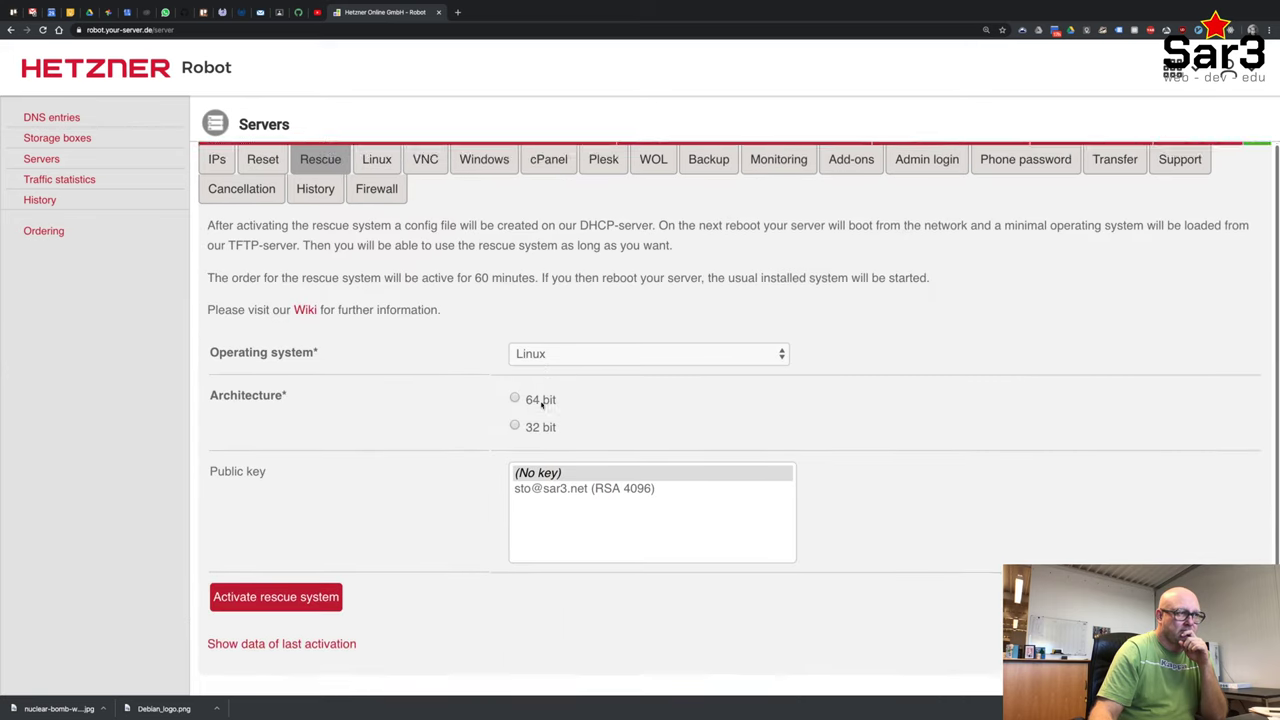
left_click(520, 384)
left_click(545, 474)
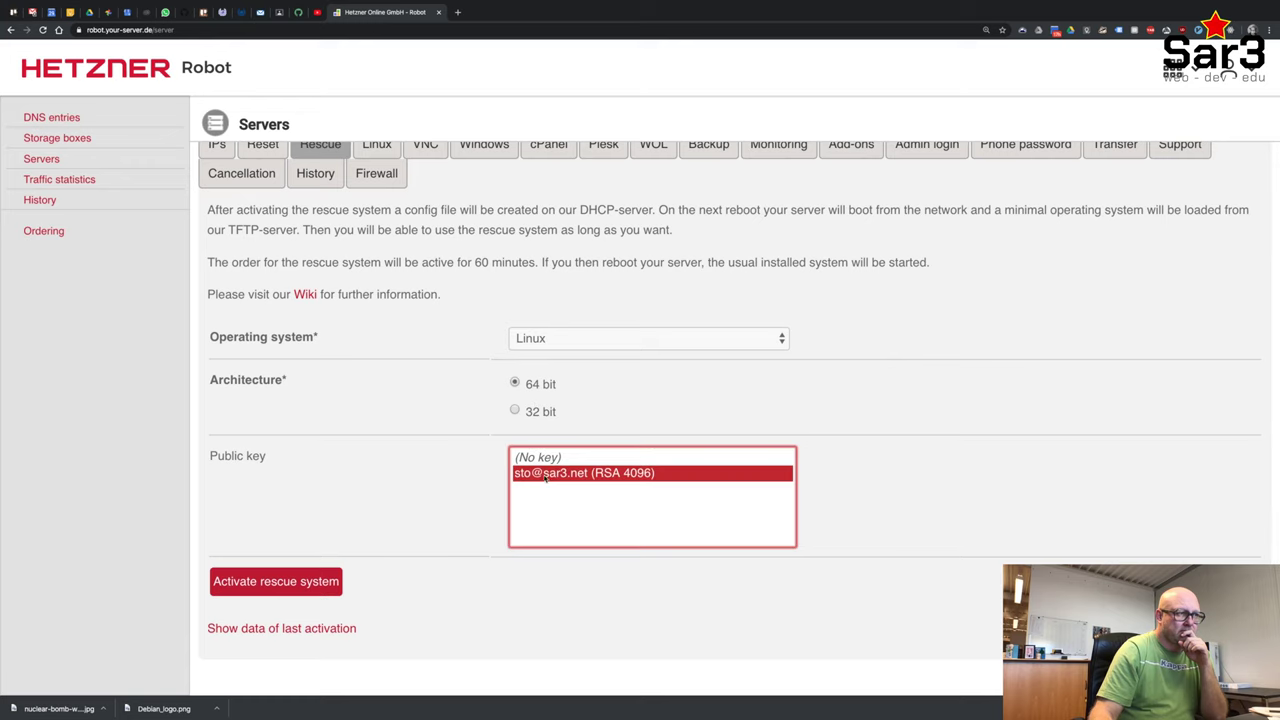
left_click(310, 581)
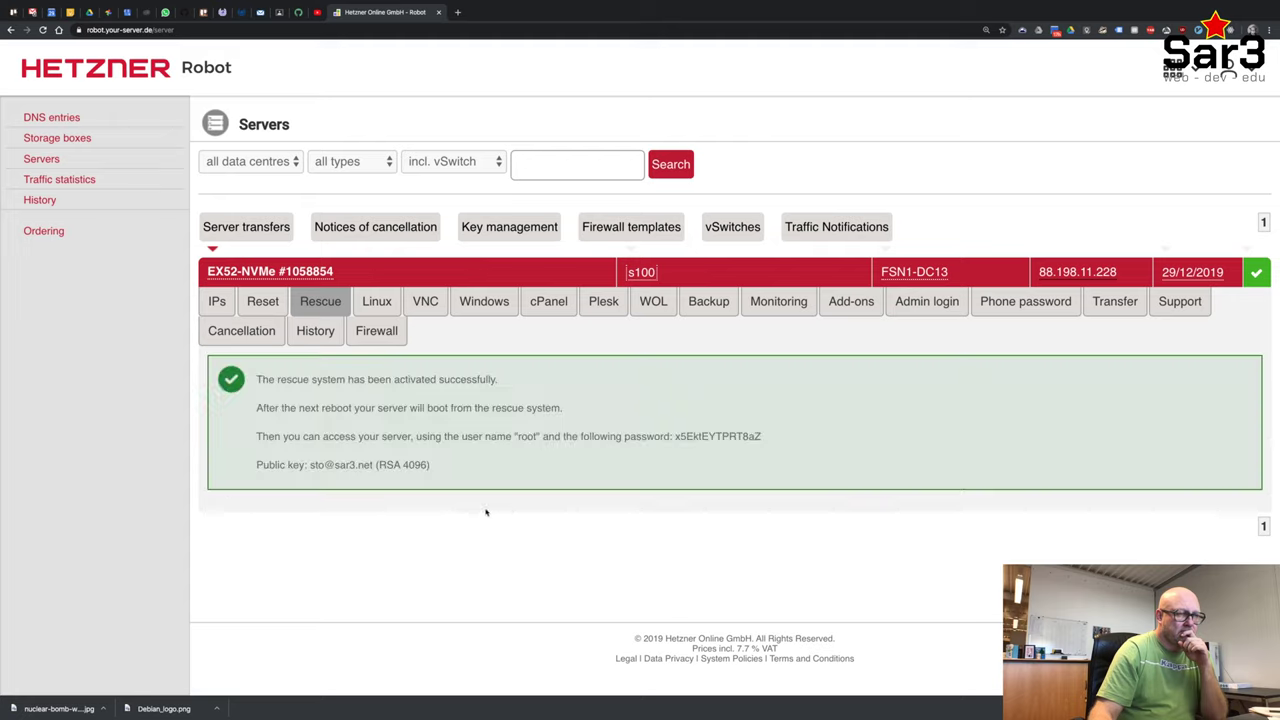
double_click(698, 436)
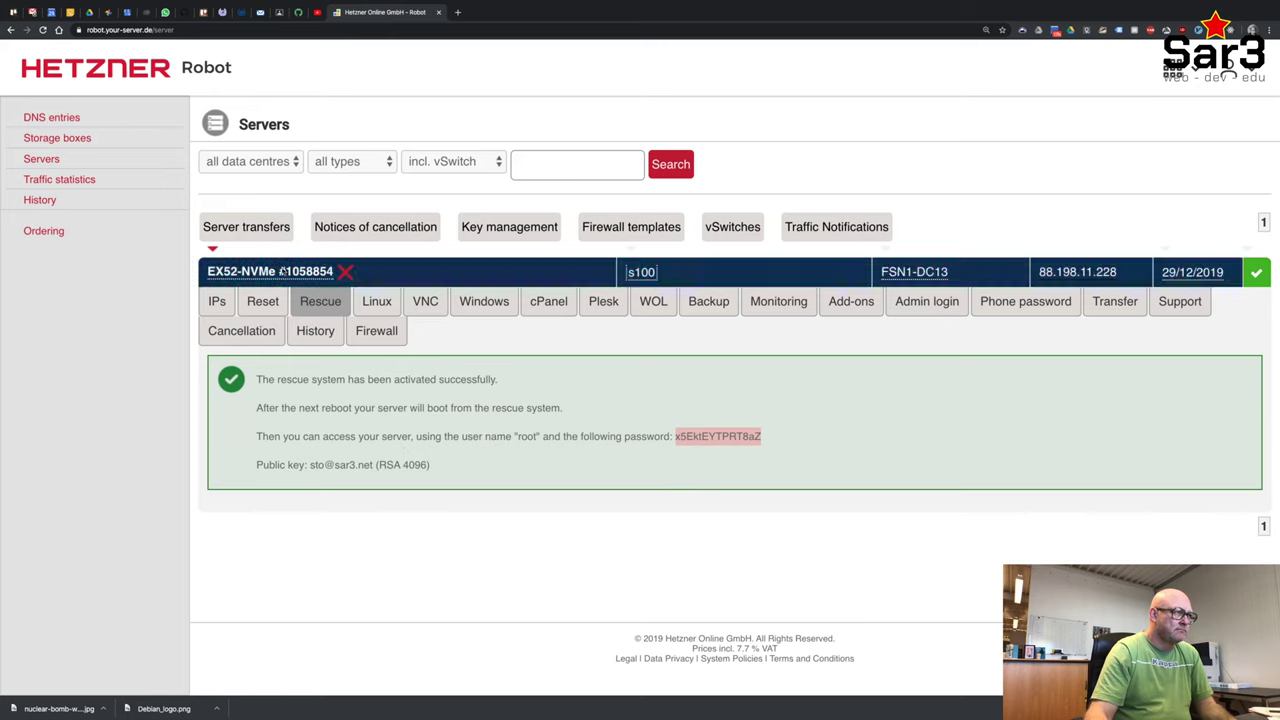
Send an automatic hardware reset to the s100 server.
left_click(263, 301)
left_click(514, 410)
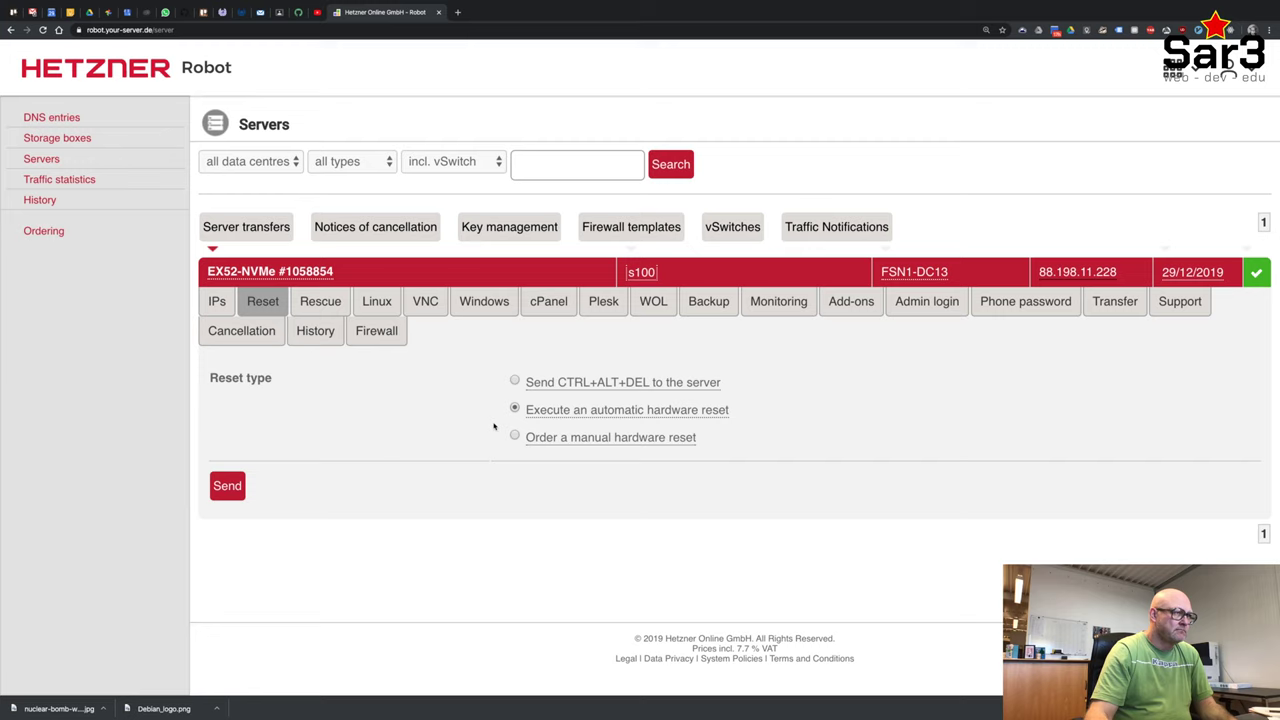
left_click(227, 485)
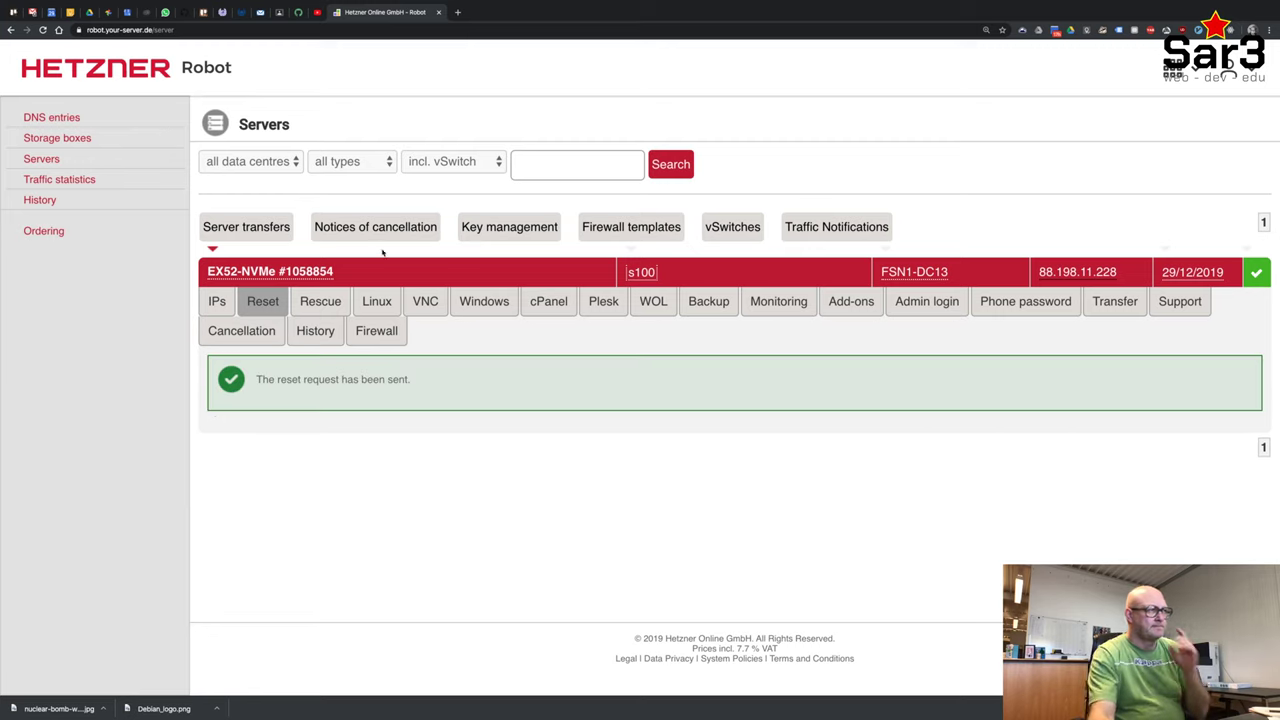
left_click(320, 301)
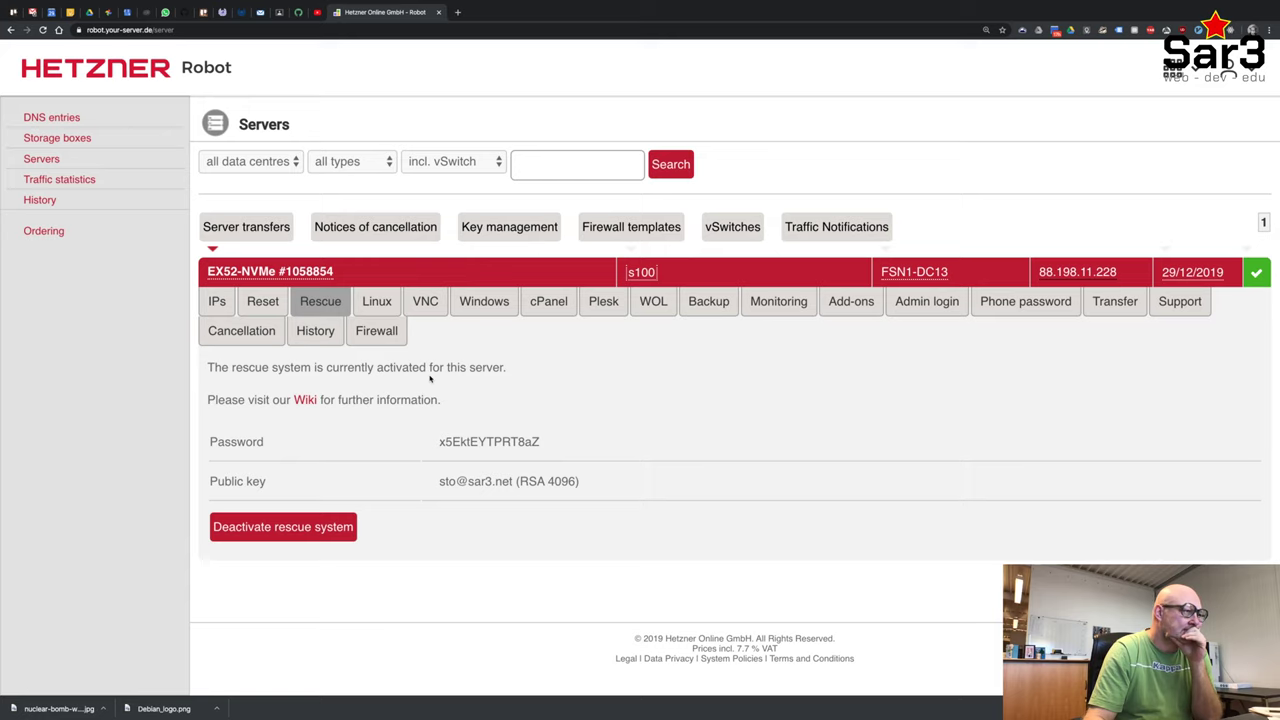
double_click(483, 441)
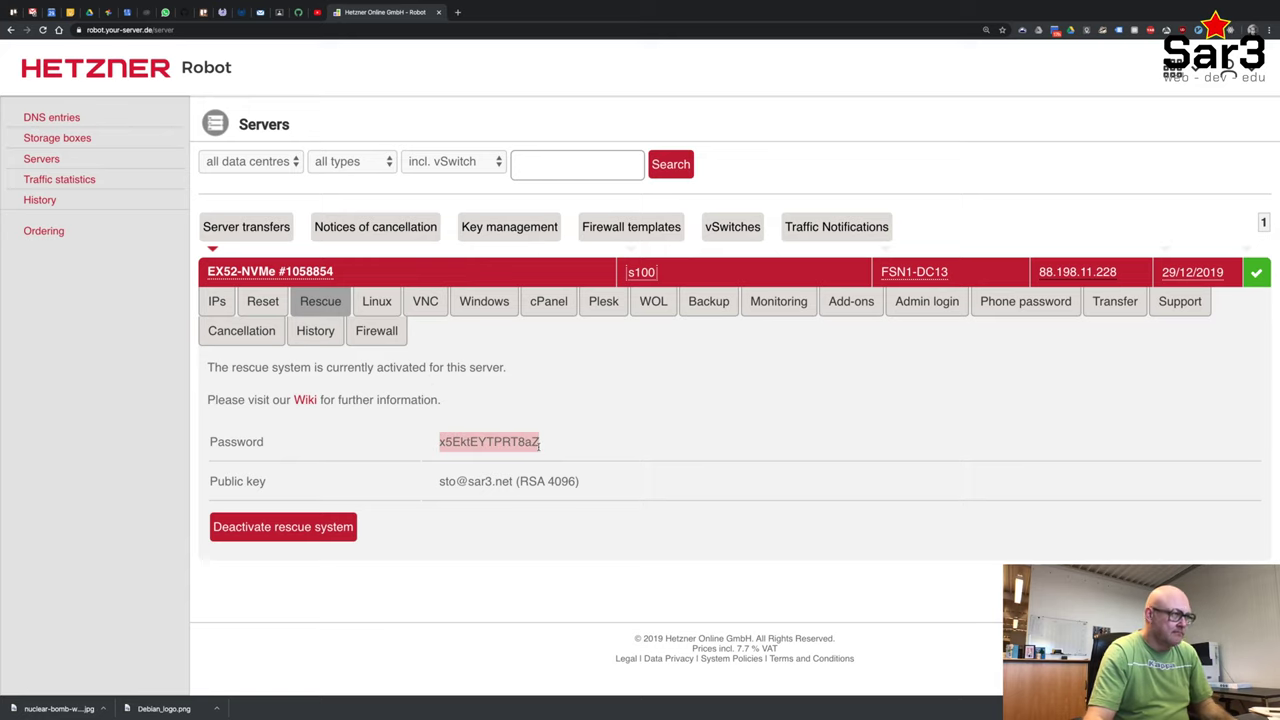
key("super+Tab")
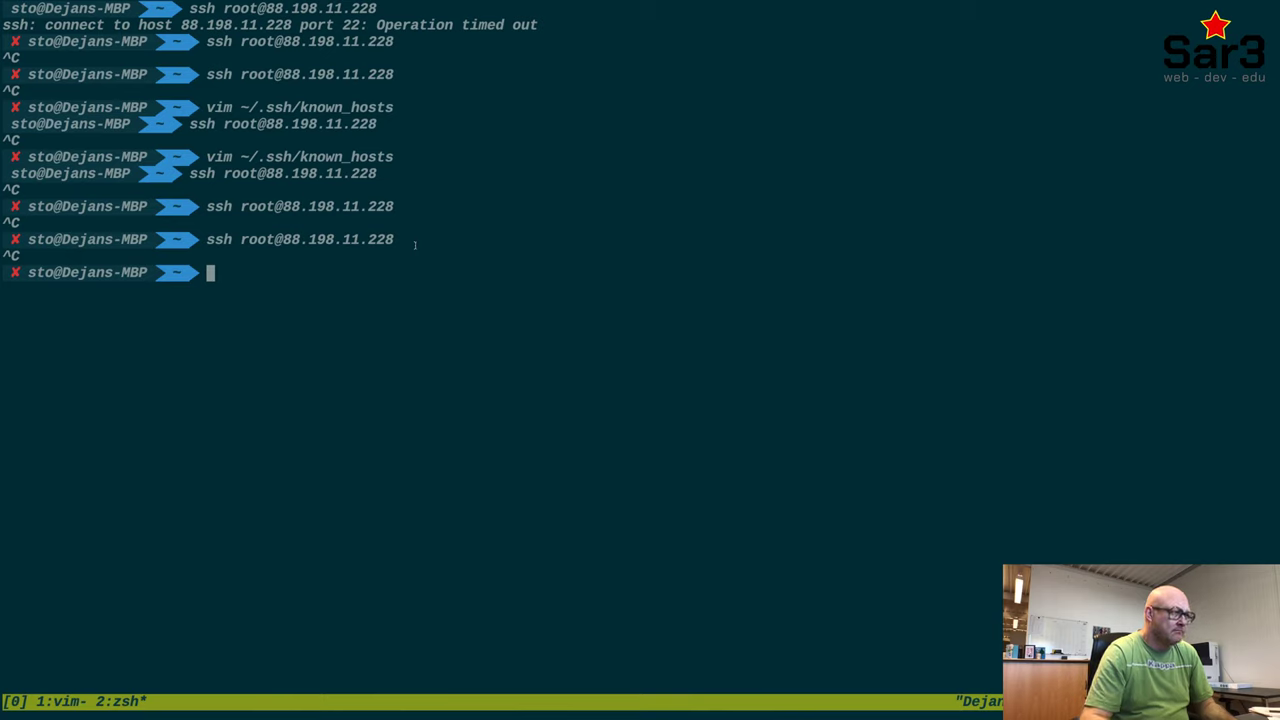
key("Up")
key("Return")
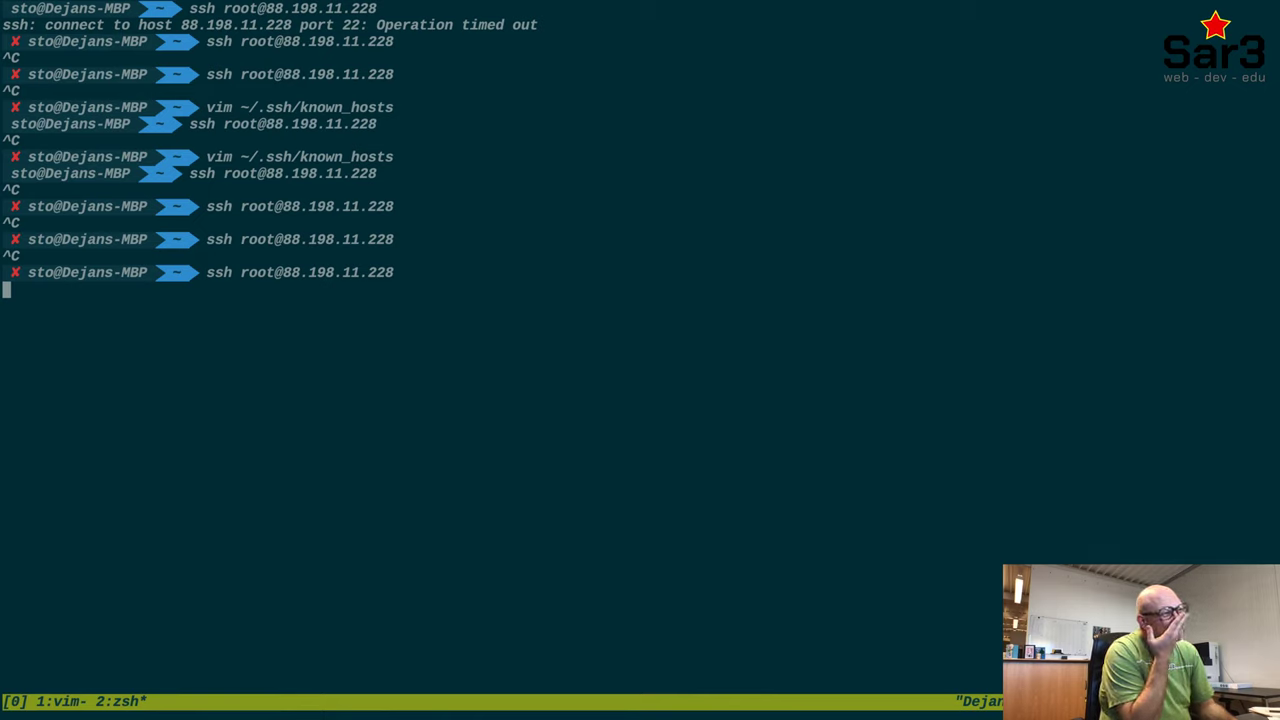
key("ctrl+c")
Ping 88.198.11.228 to test whether the server is reachable.
type("ping 88.198.11.228")
key("Return")
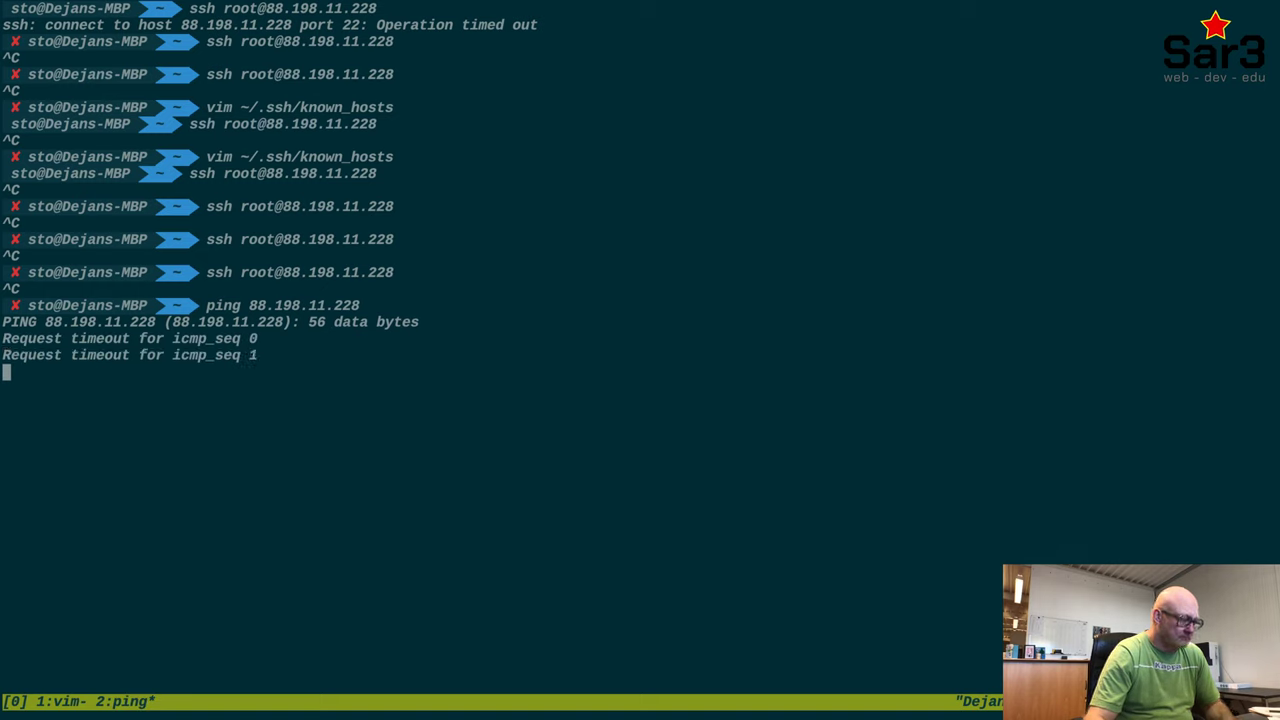
key("ctrl+c")
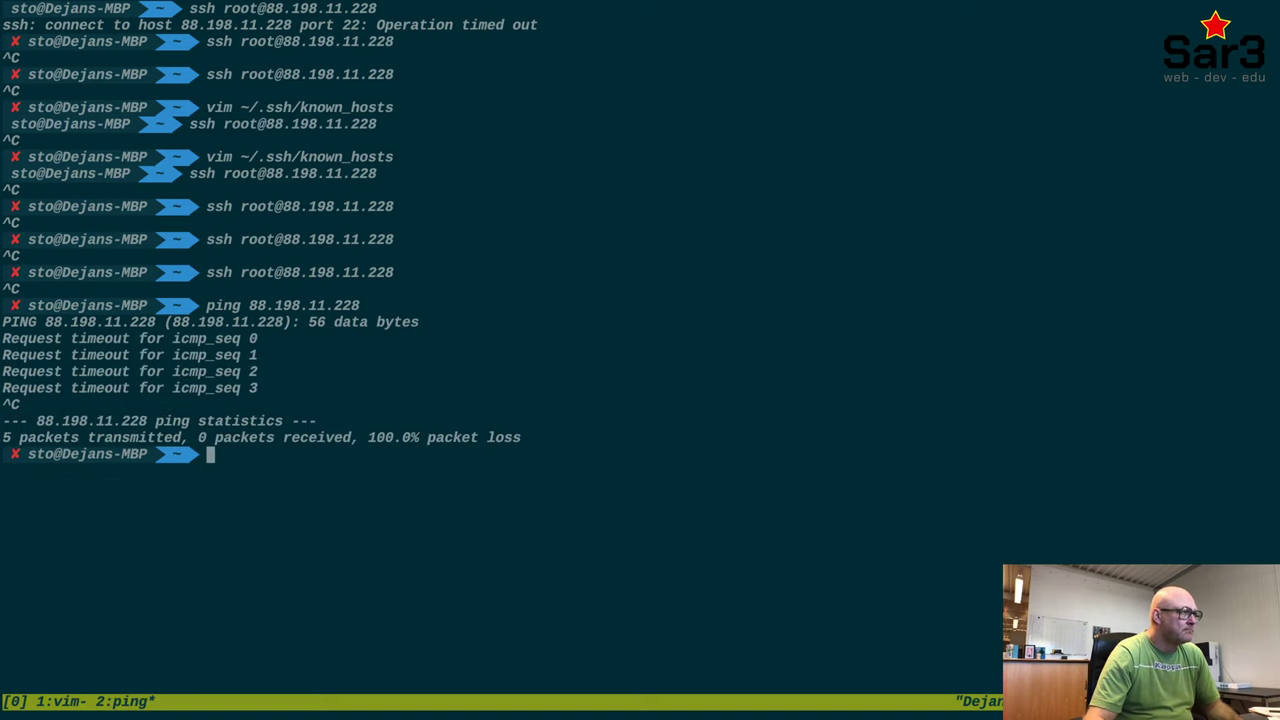
key("Up")
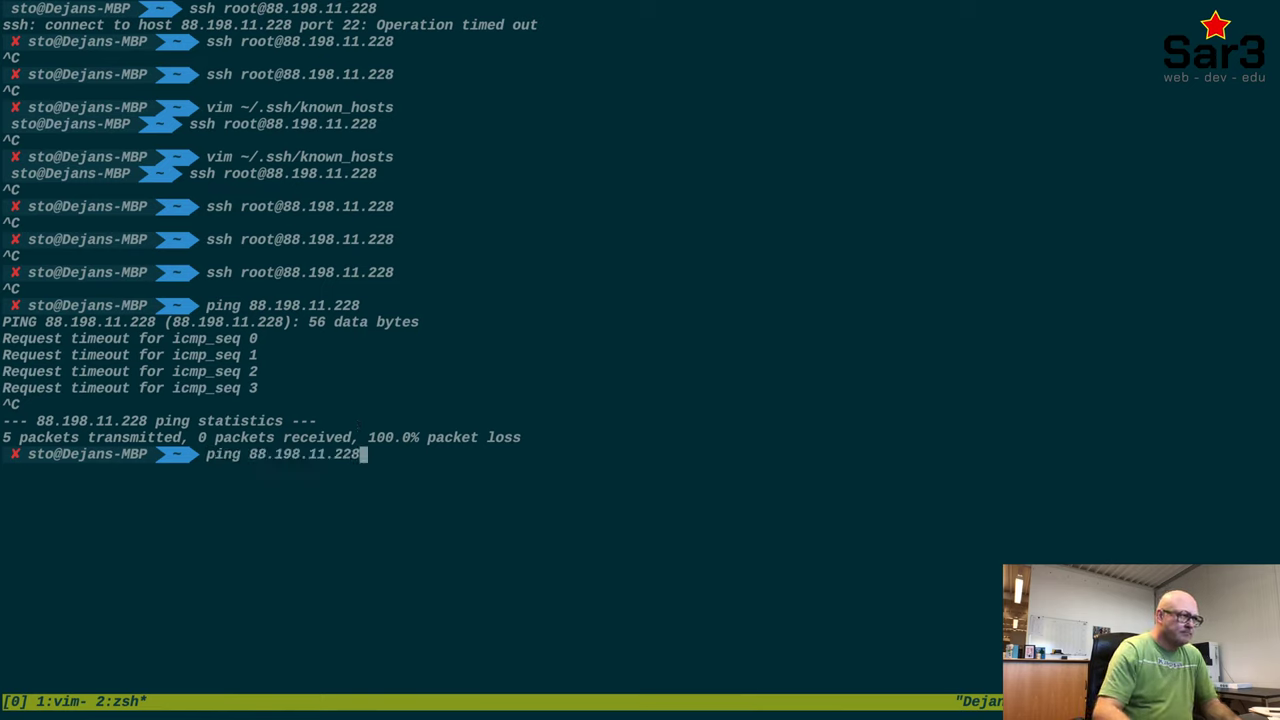
key("Up")
key("Return")
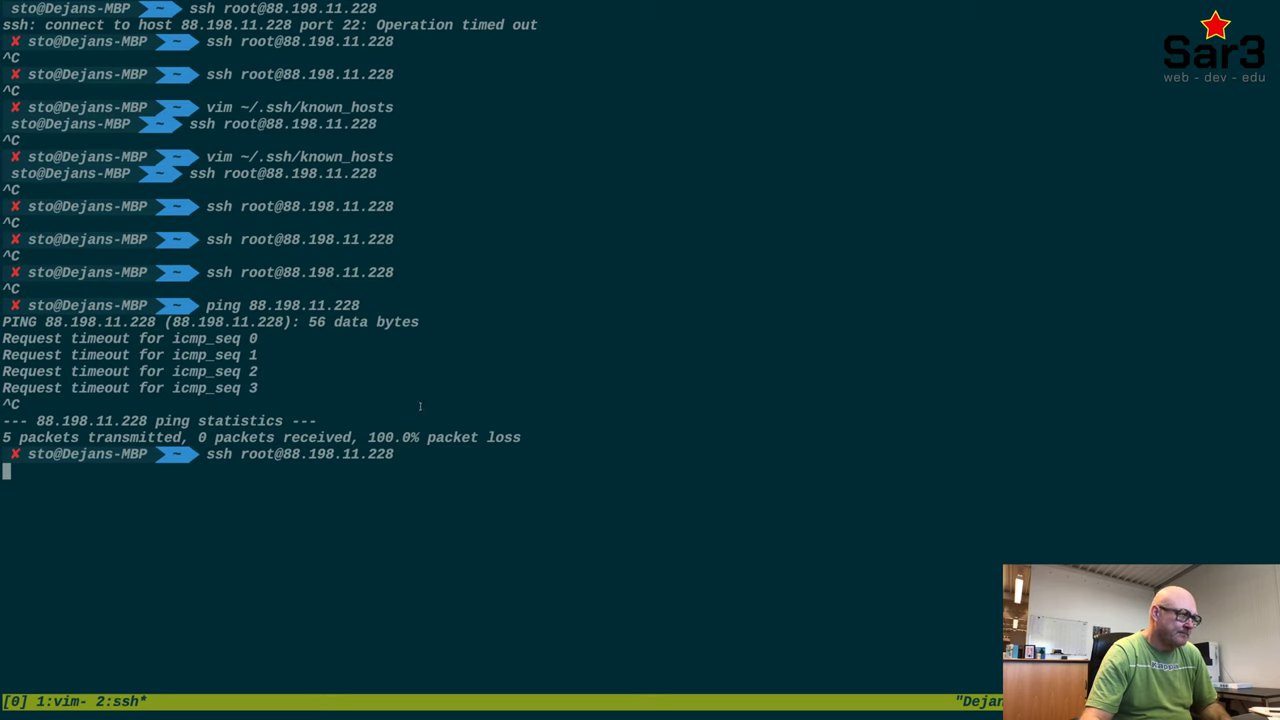
key("ctrl+c")
In Hetzner Robot, replace the s100 firewall rules with the SSH firewall template and save the configuration.
key("ctrl+Left")
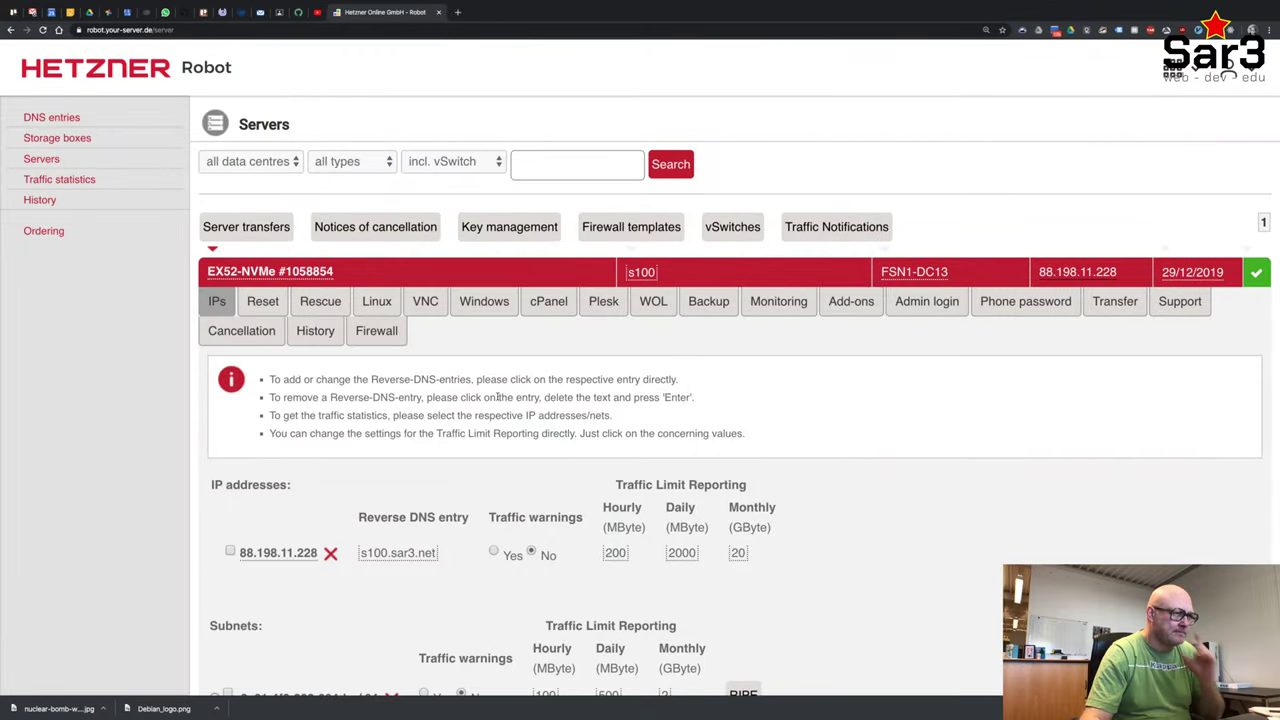
left_click(376, 330)
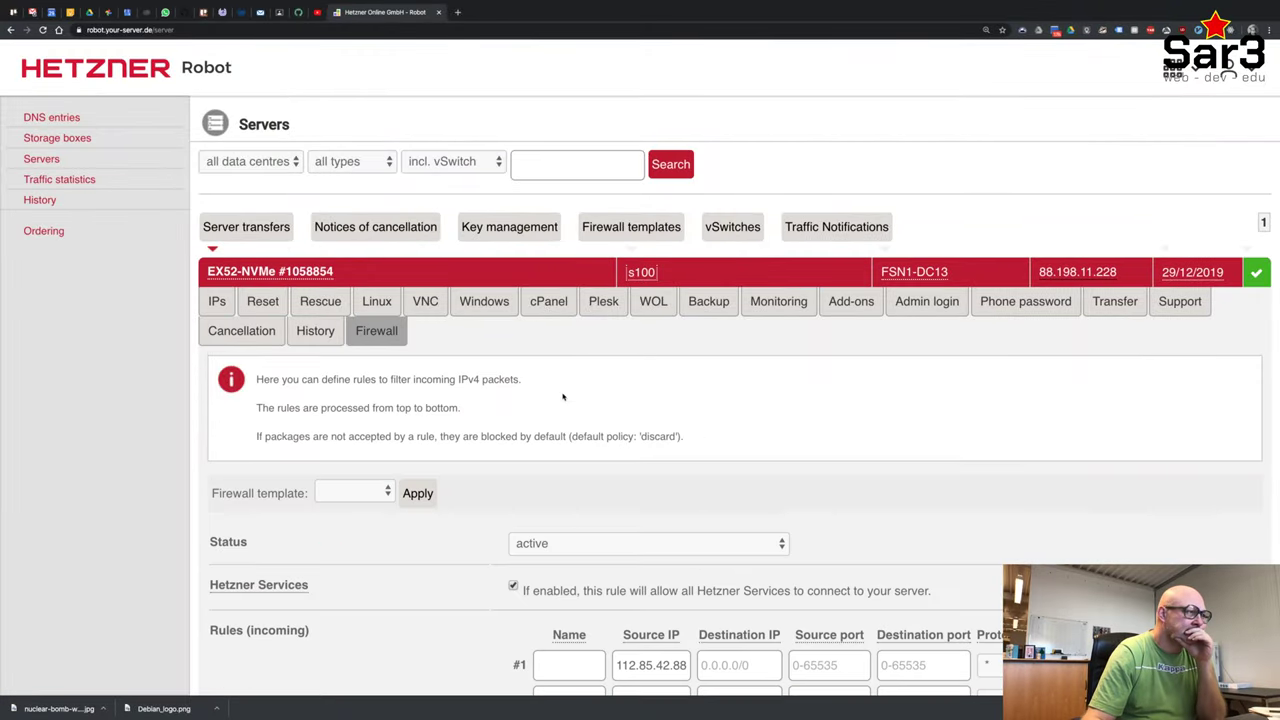
scroll(583, 406, "down", 5)
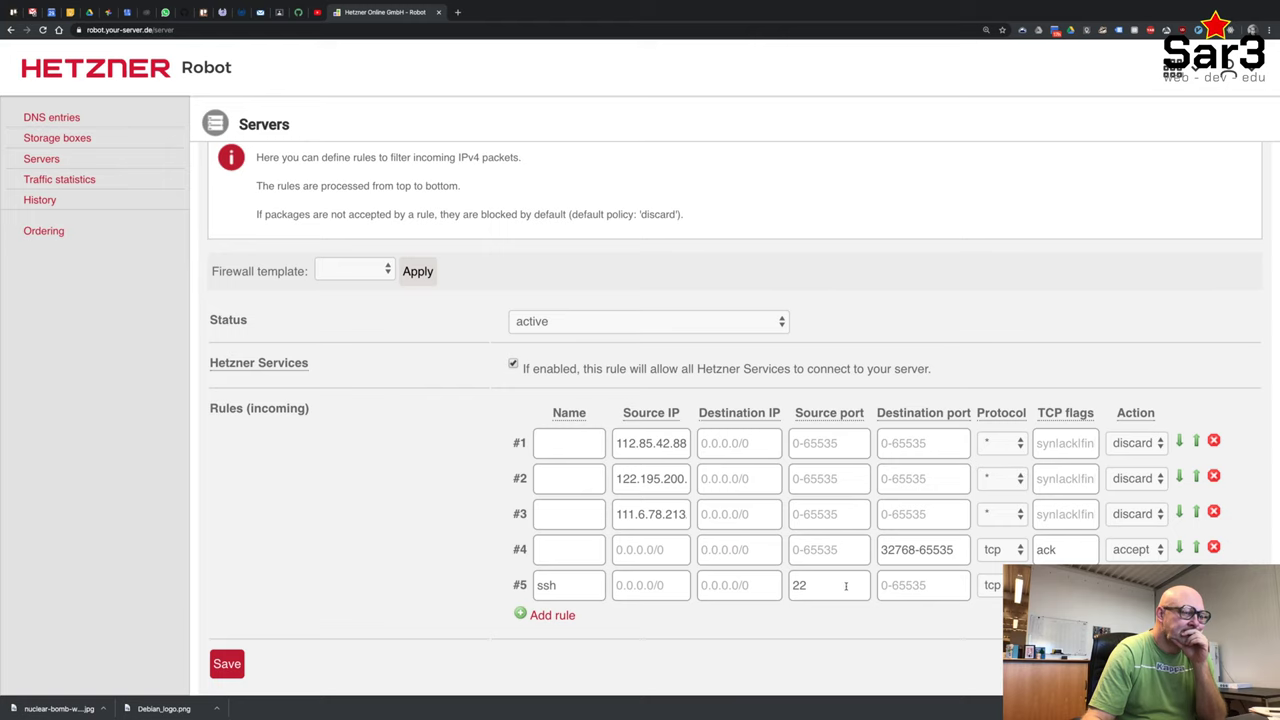
scroll(543, 604, "down", 2)
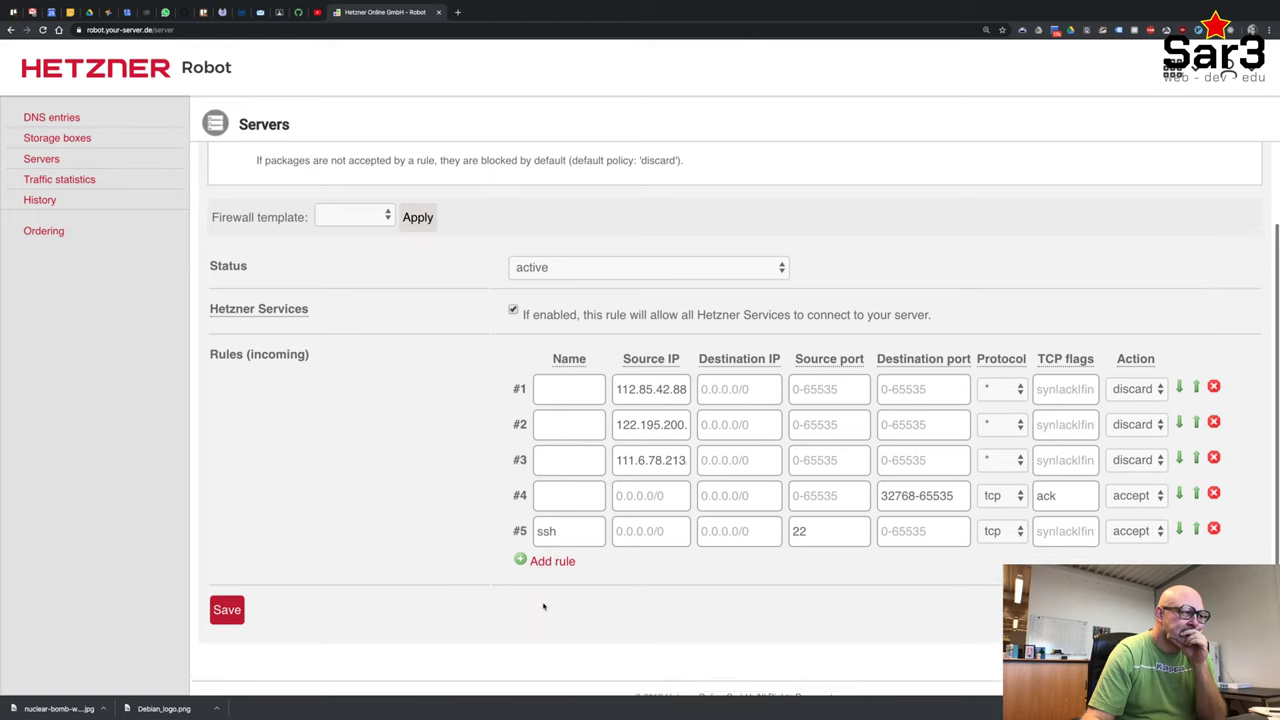
scroll(543, 606, "up", 3)
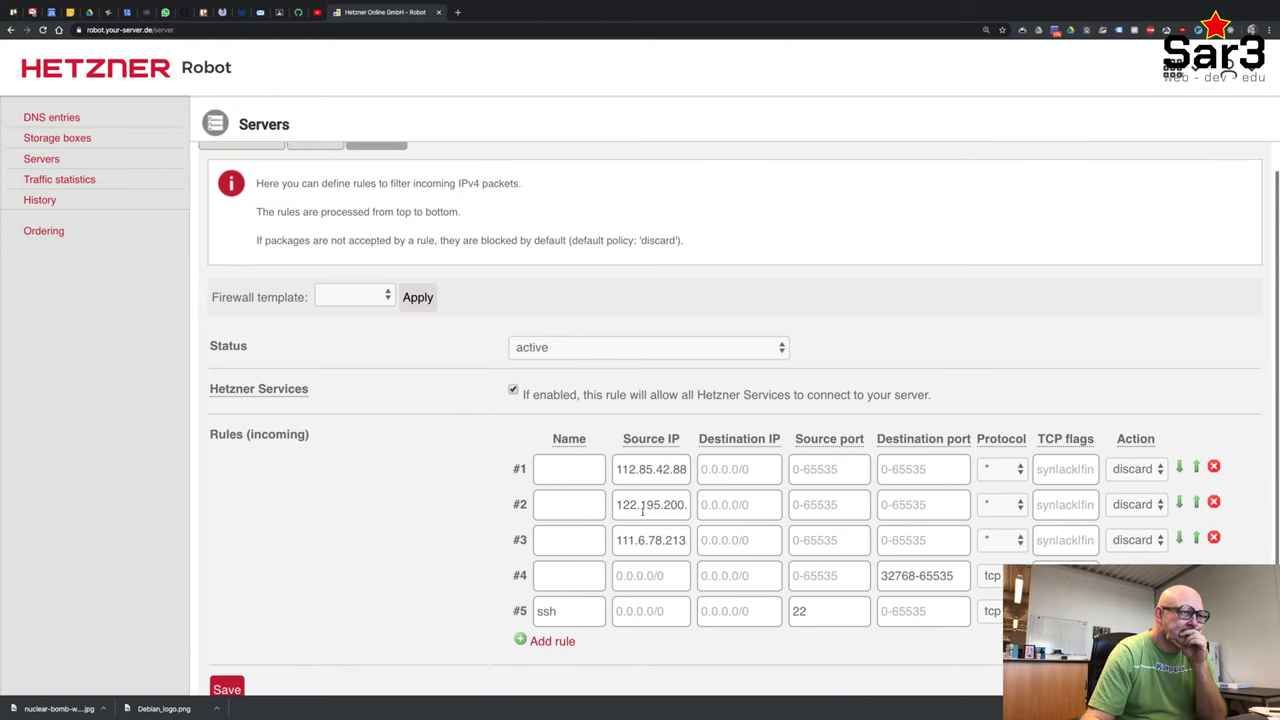
left_click(352, 296)
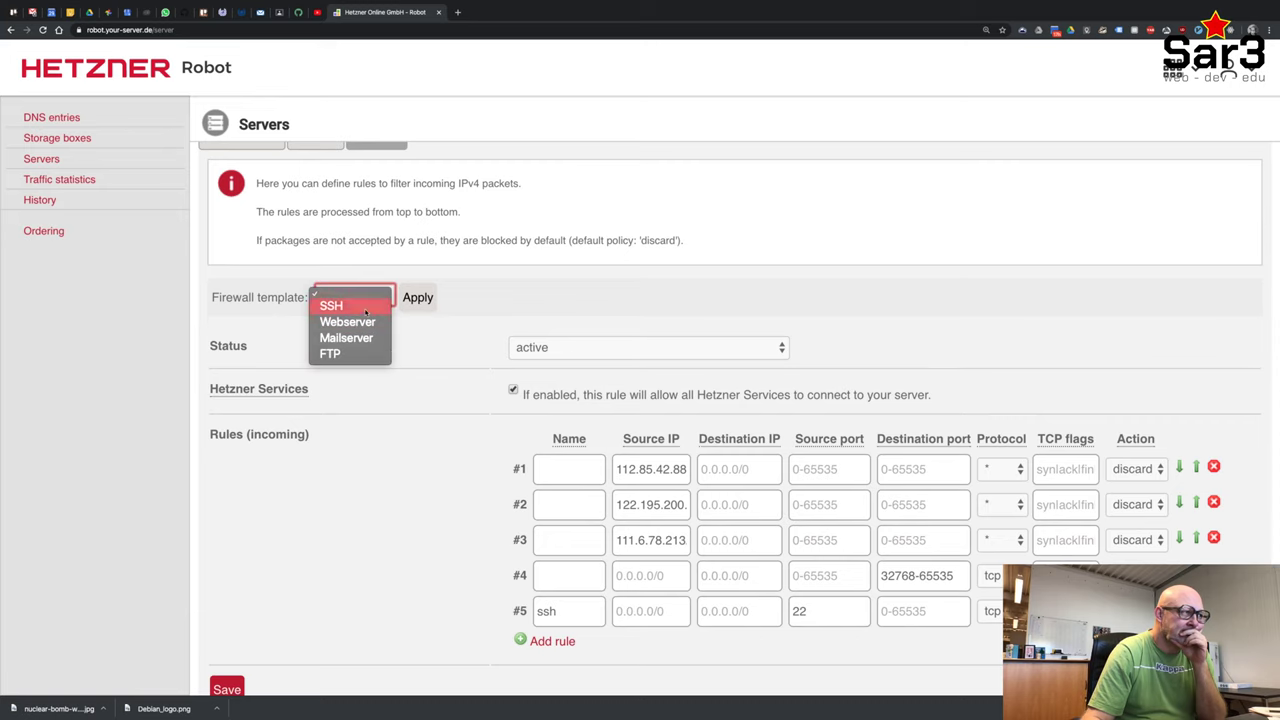
left_click(335, 305)
left_click(418, 297)
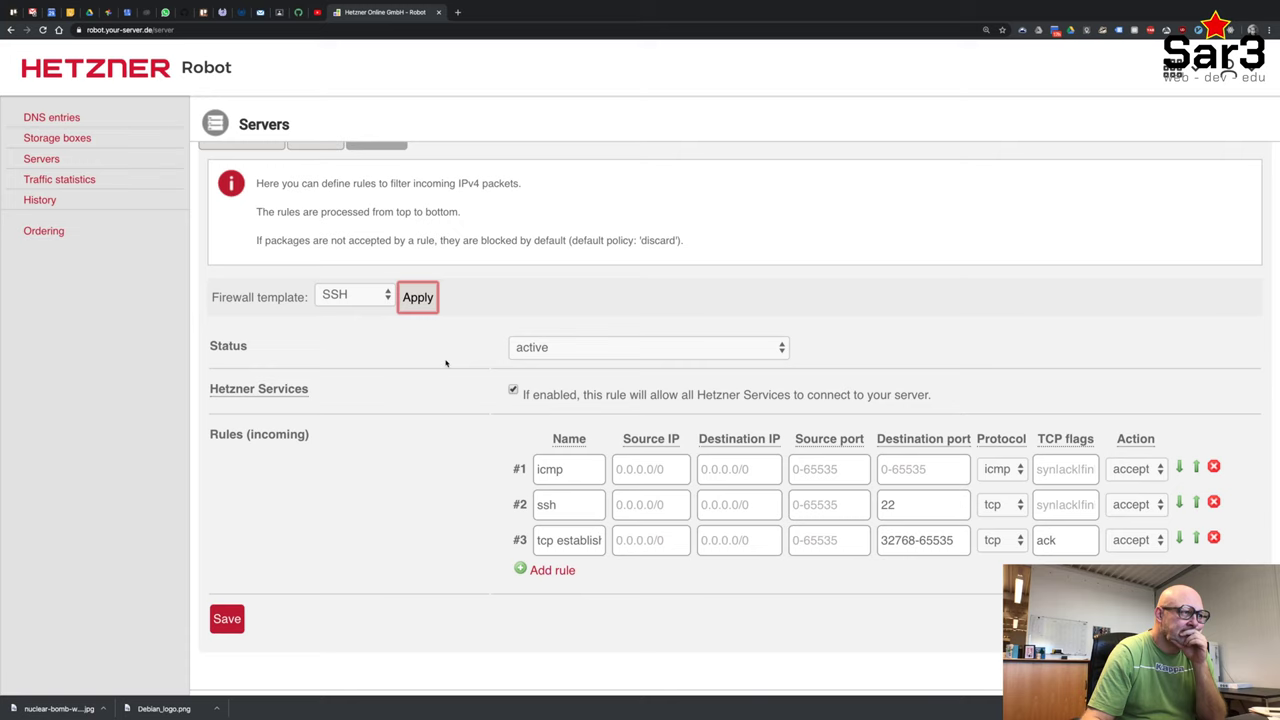
left_click(227, 618)
Activate the Linux 64 bit rescue system for s100 with the RSA 4096 public key.
left_click(285, 310)
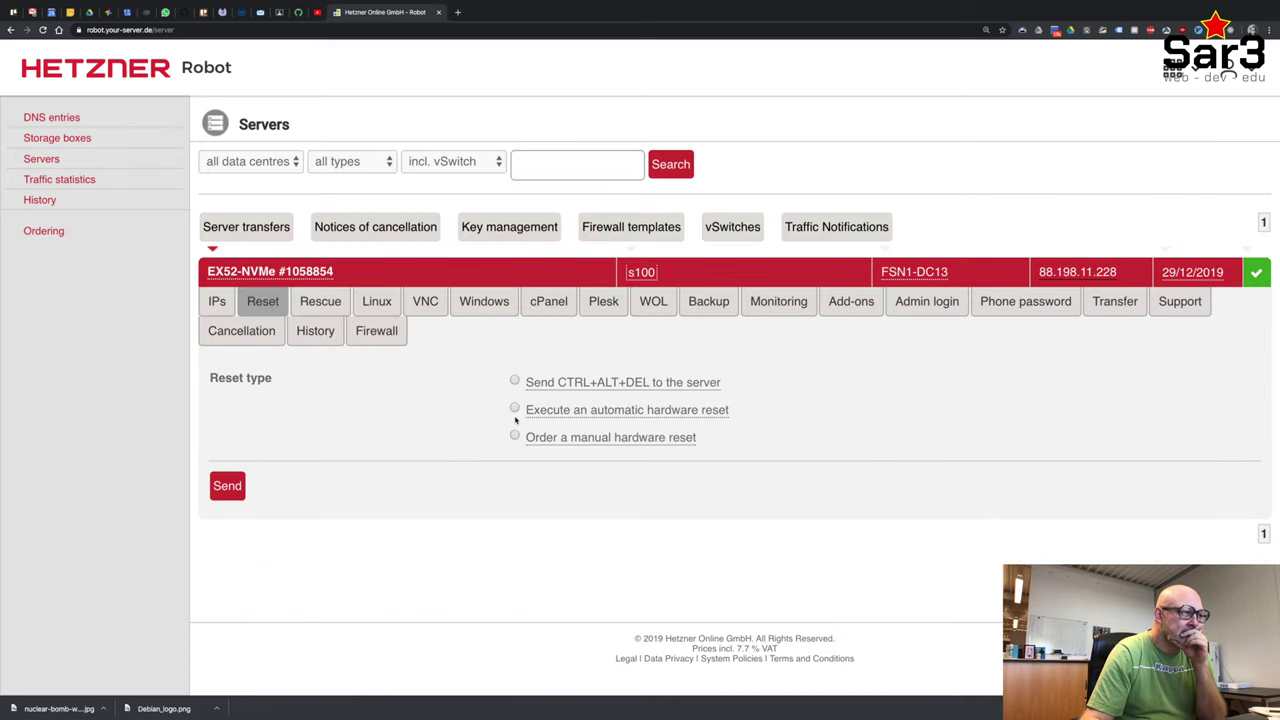
left_click(320, 301)
scroll(480, 457, "down", 1)
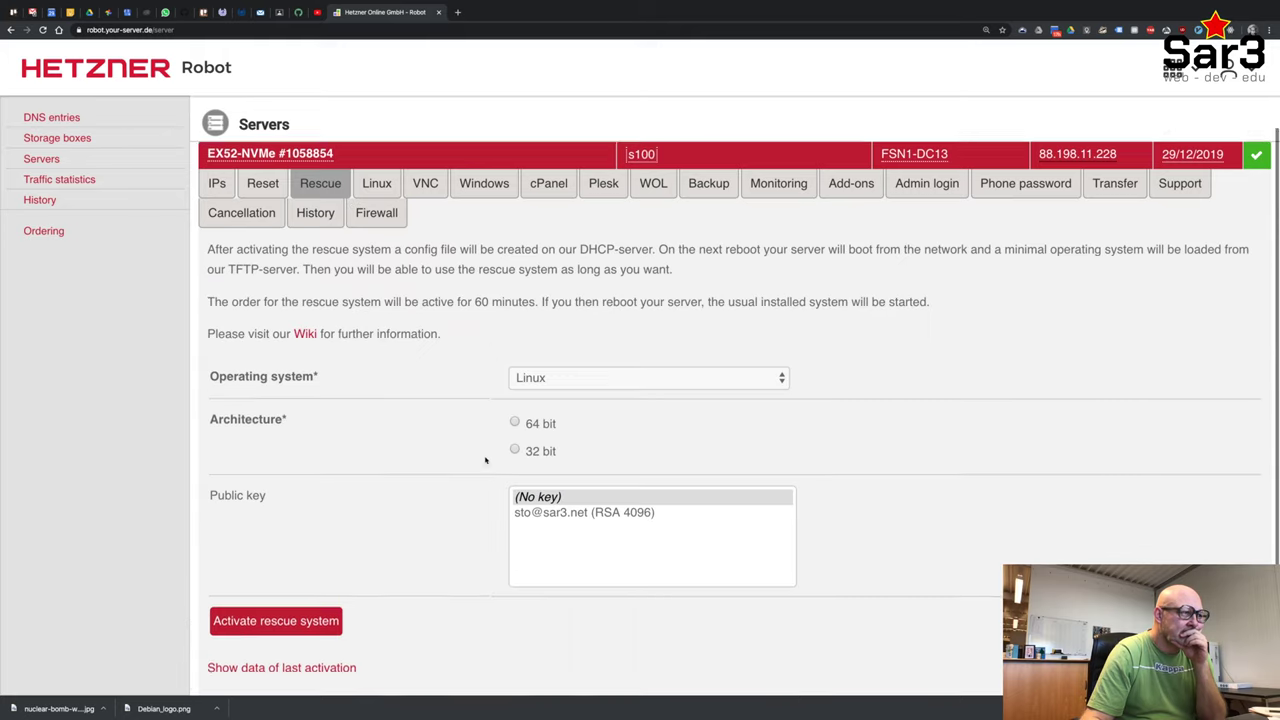
scroll(485, 460, "down", 1)
left_click(514, 422)
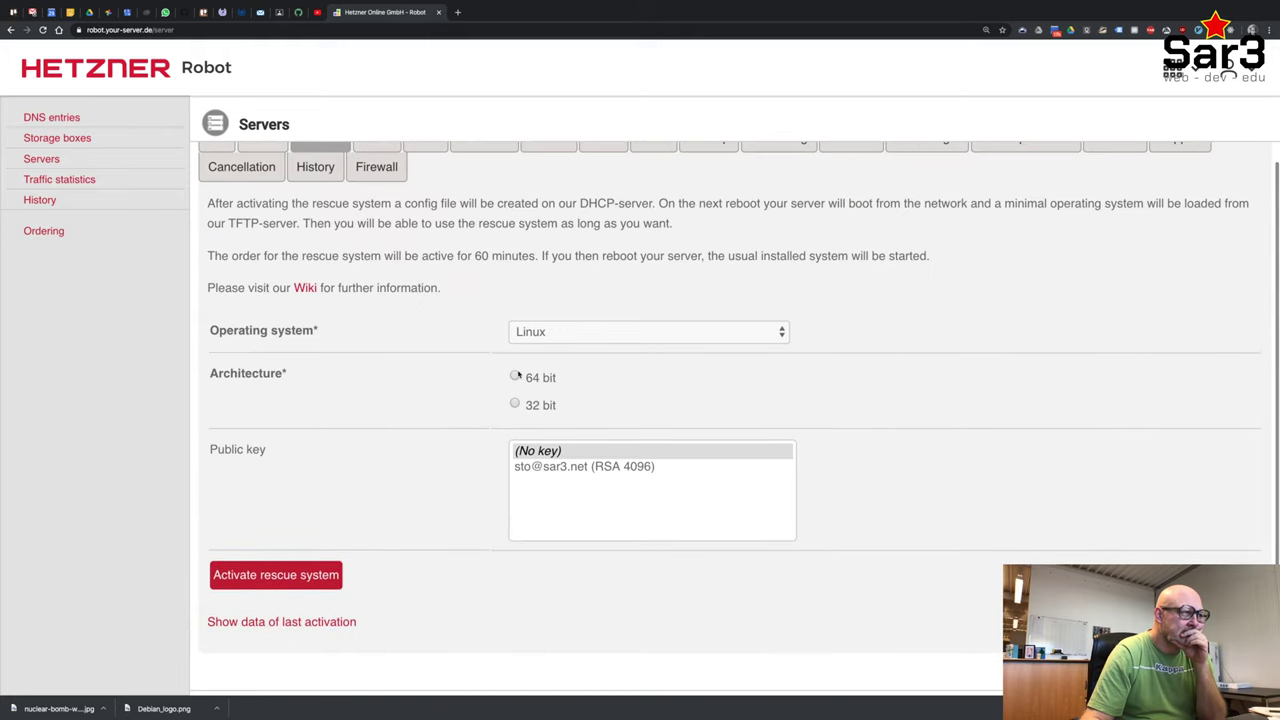
left_click(562, 331)
left_click(618, 272)
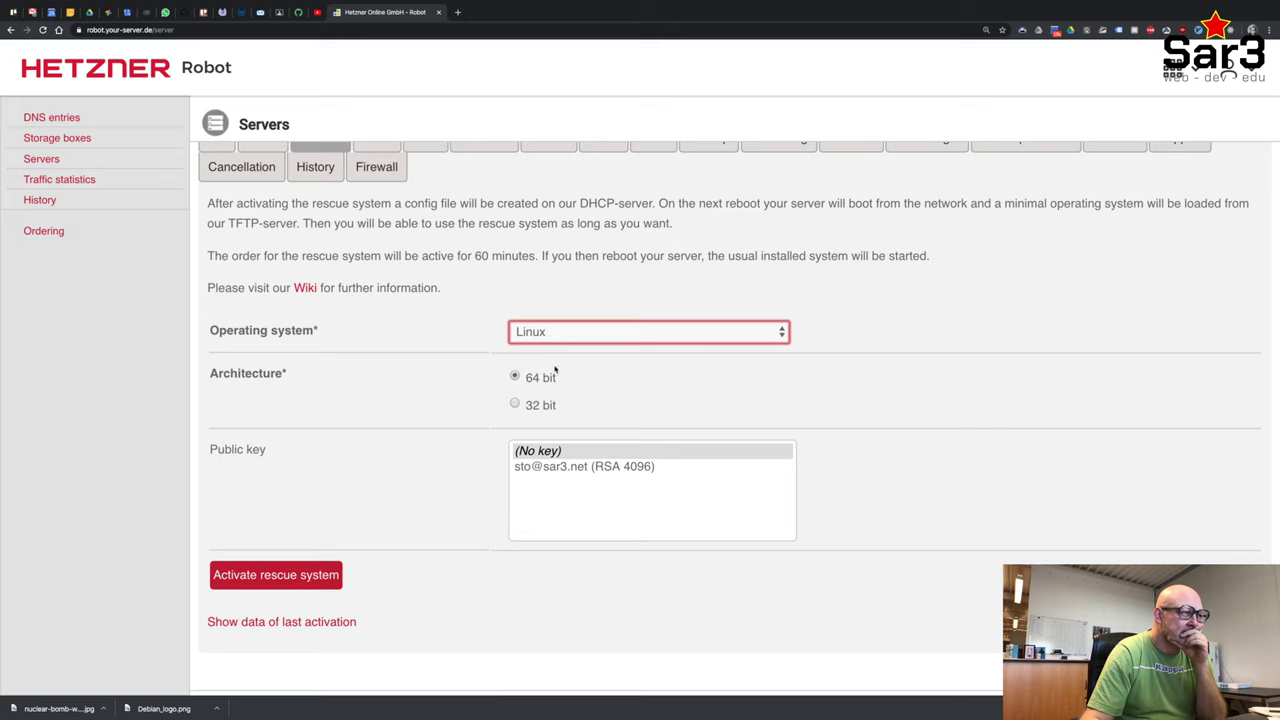
left_click(540, 467)
left_click(298, 588)
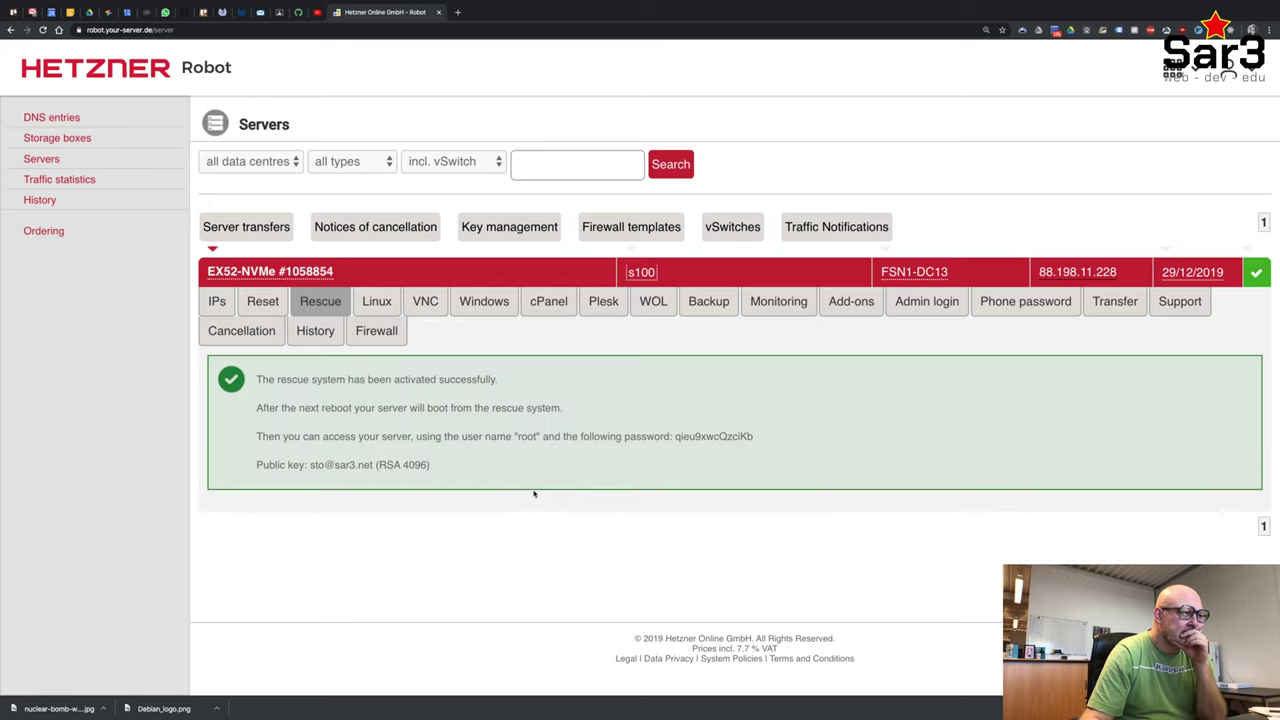
Select the newly generated rescue password and send an automatic hardware reset to s100.
double_click(713, 437)
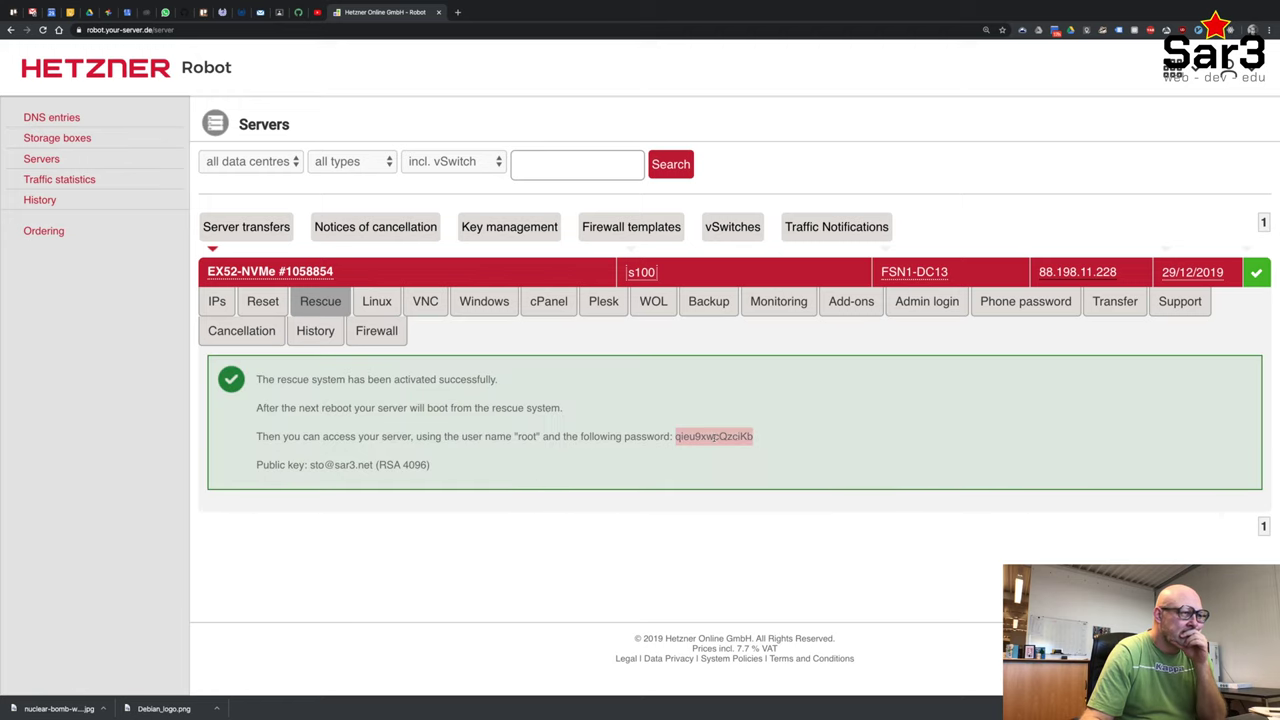
left_click(263, 301)
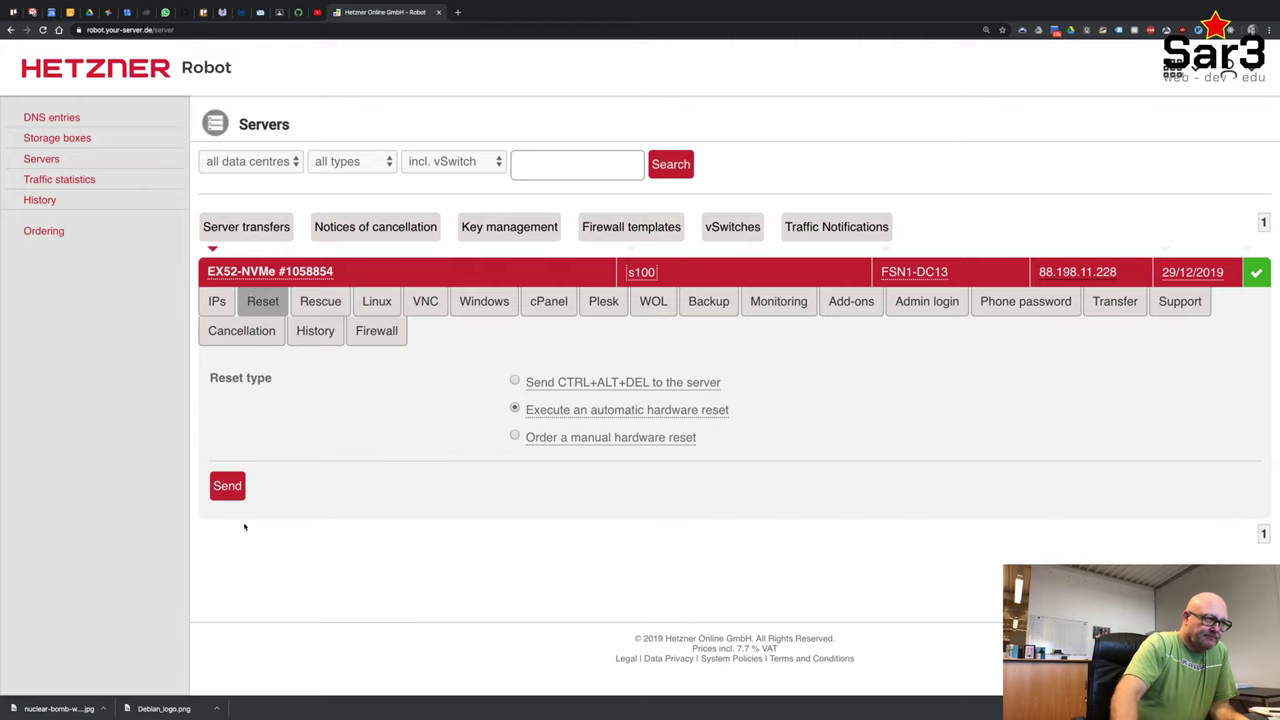
left_click(228, 489)
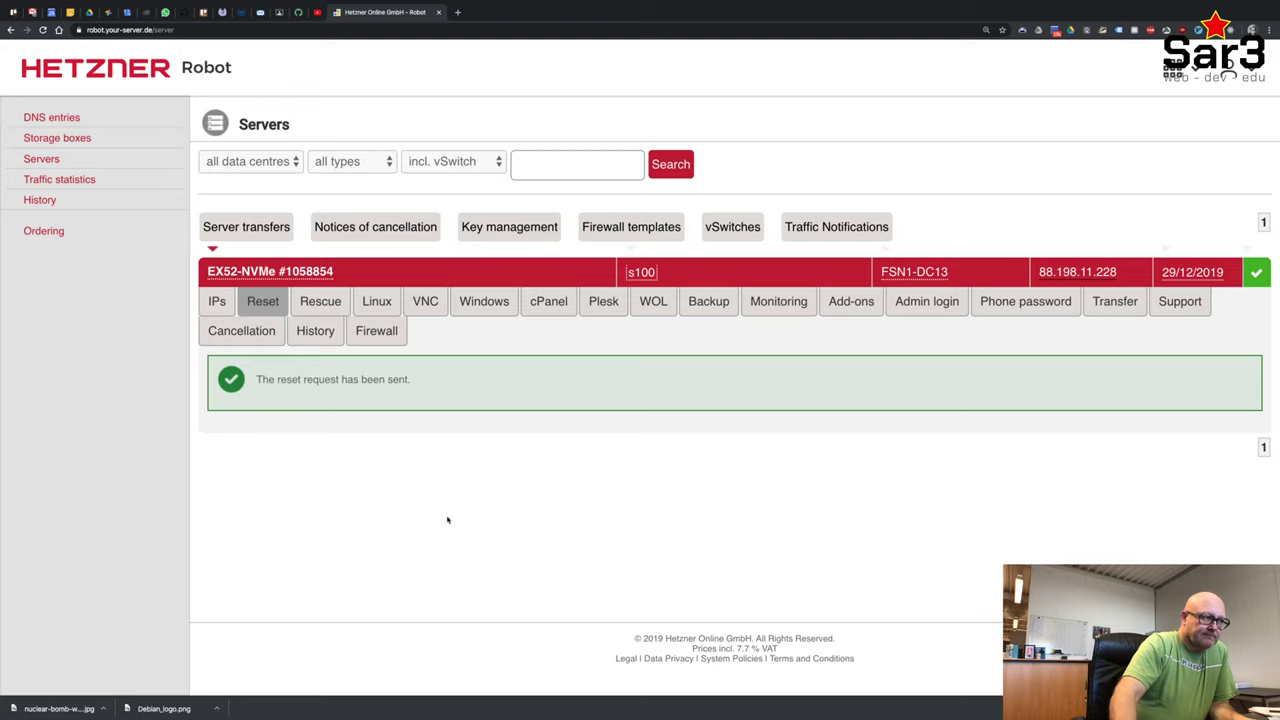
key("super+Tab")
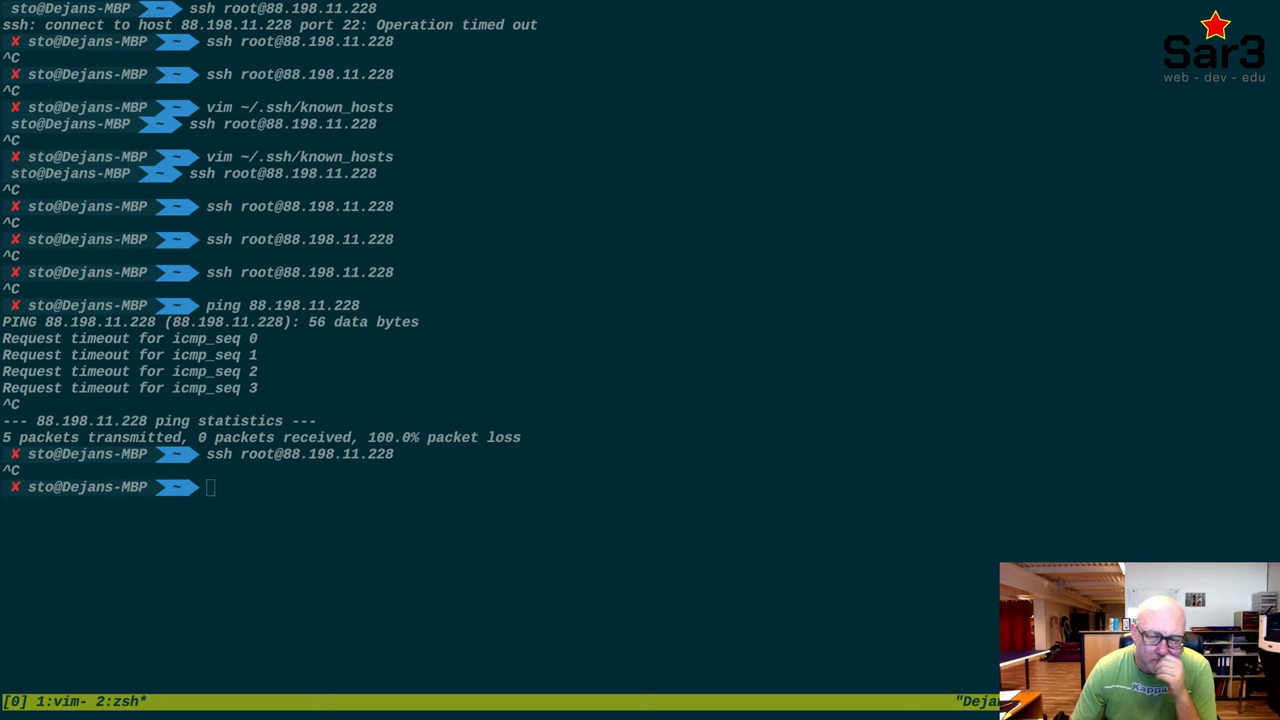
left_click(440, 416)
key("Up")
key("Return")
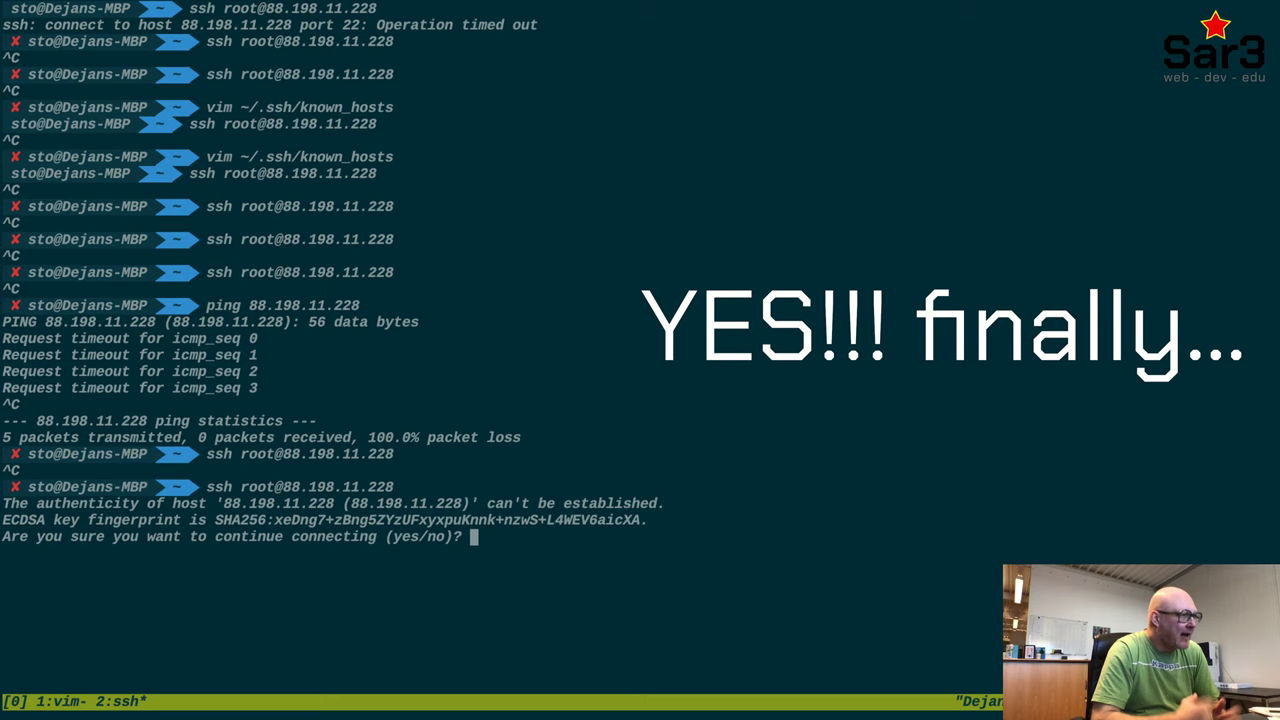
type("yes")
key("Return")
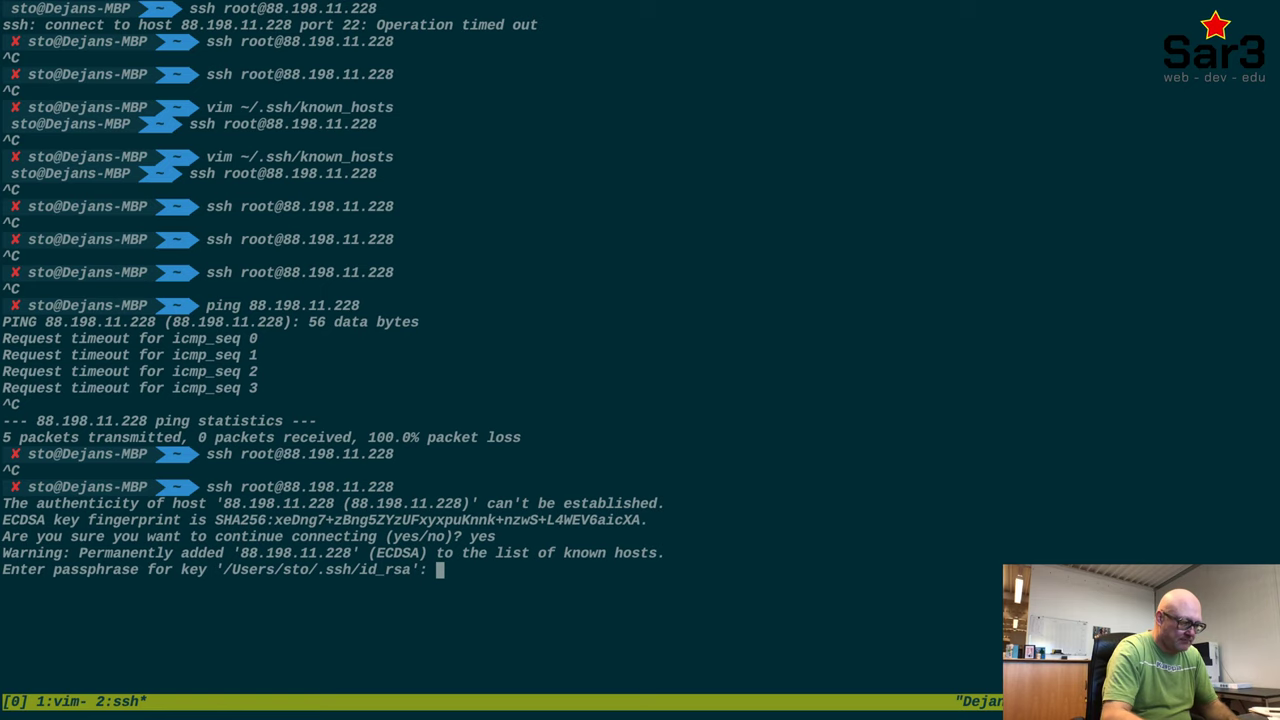
key("Return")
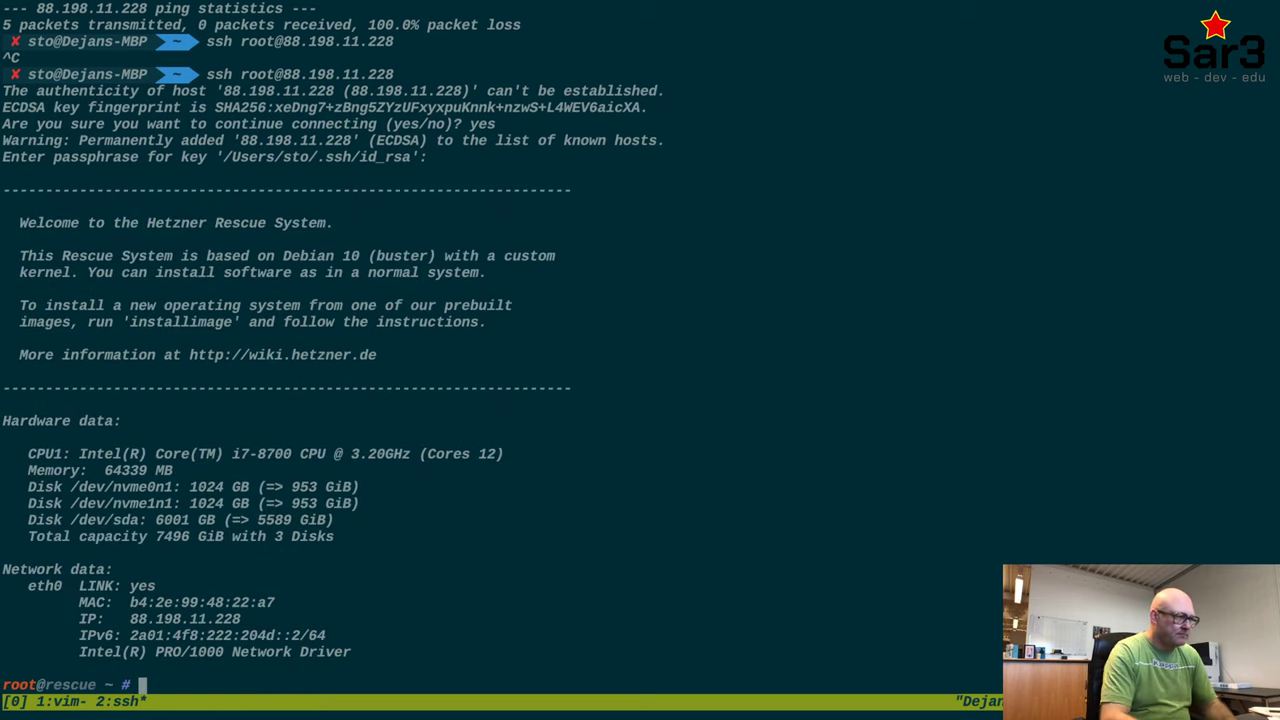
type("l")
key("Return")
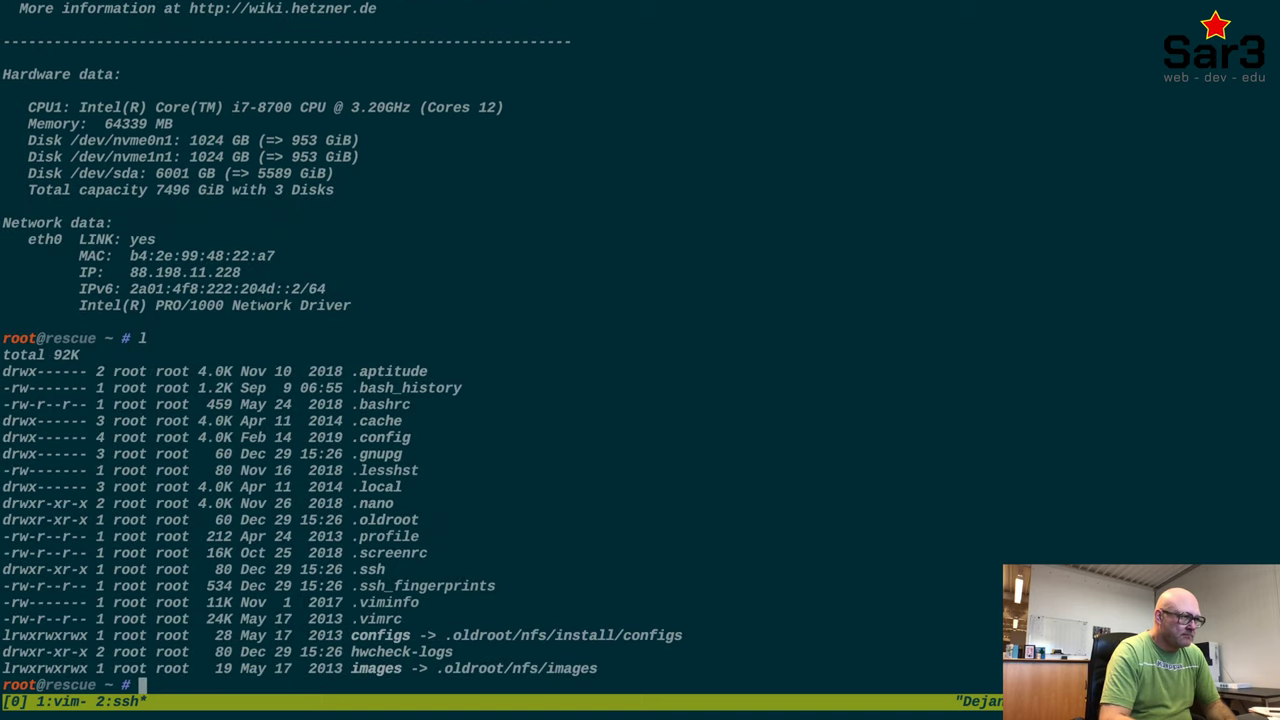
Search the web for hetzner rescue in a new browser tab and open the Hetzner Rescue-System wiki page.
key("alt+Tab")
type("hetz")
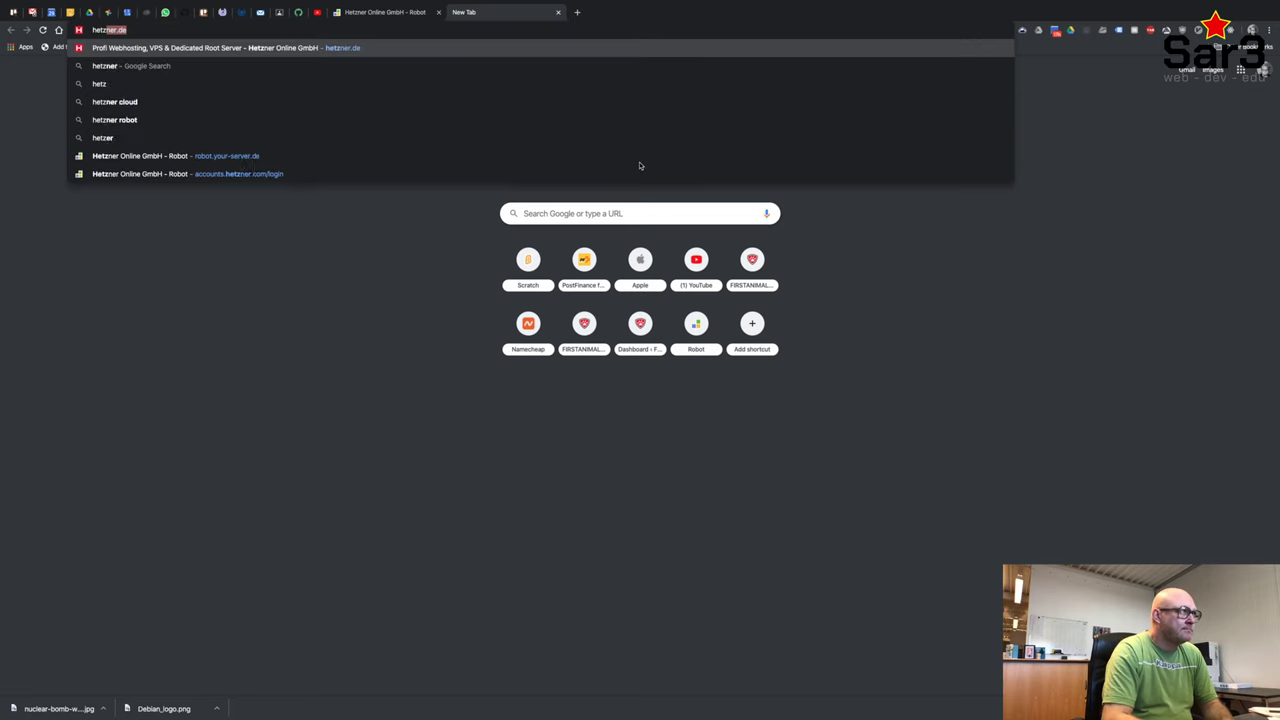
type("ner rescue")
key("Return")
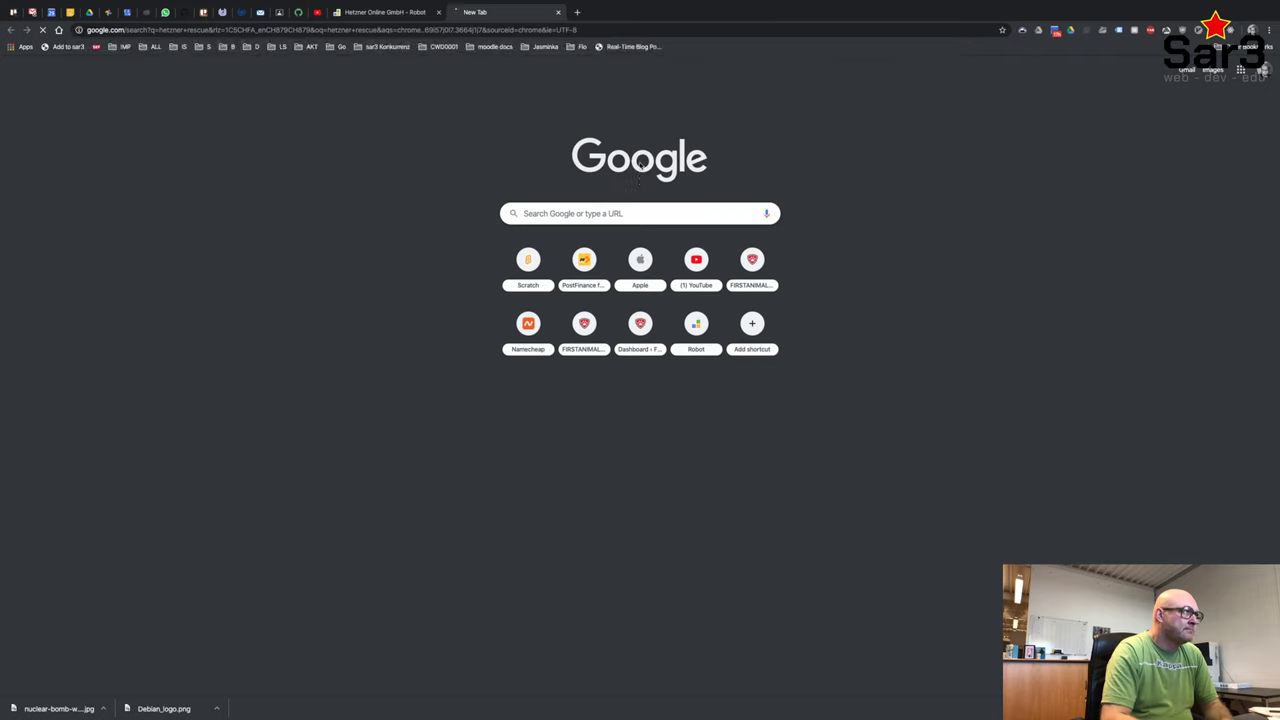
left_click(126, 132)
Find the section on mounting drives without software RAID and copy the command ls /dev/[hsv]d[a-z]*[0-9]*.
scroll(573, 388, "down", 2)
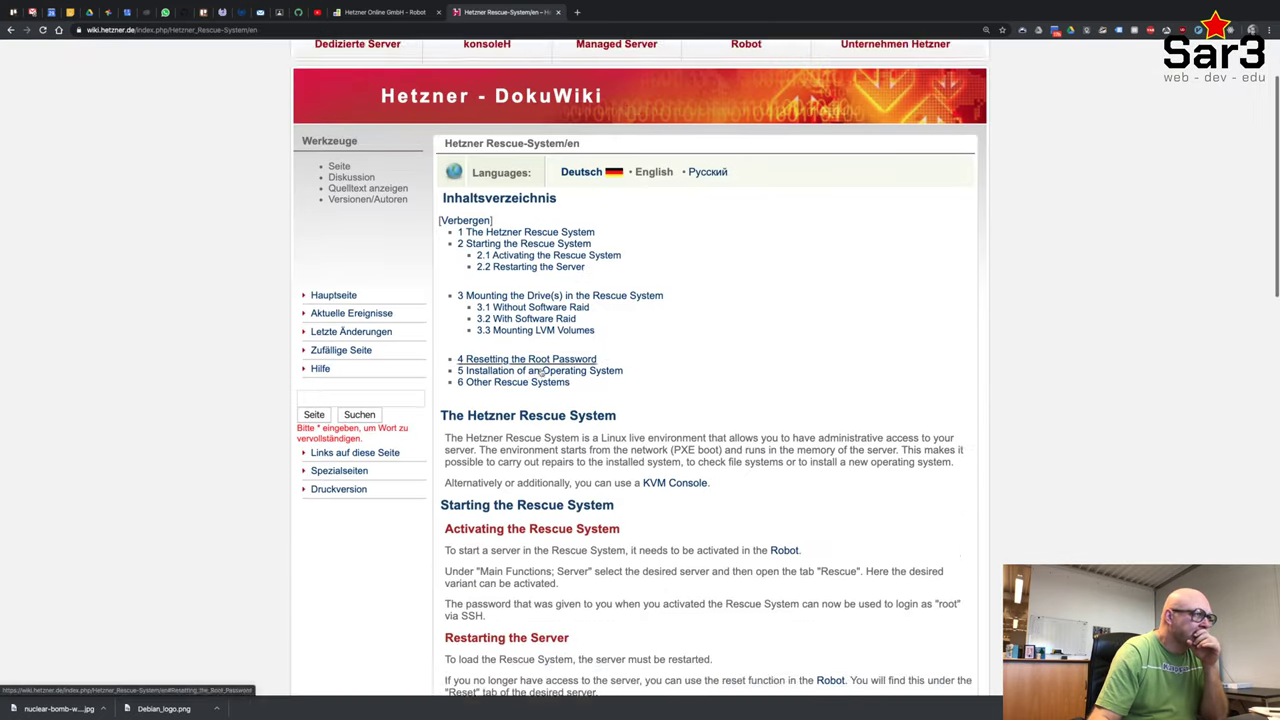
scroll(573, 388, "down", 4)
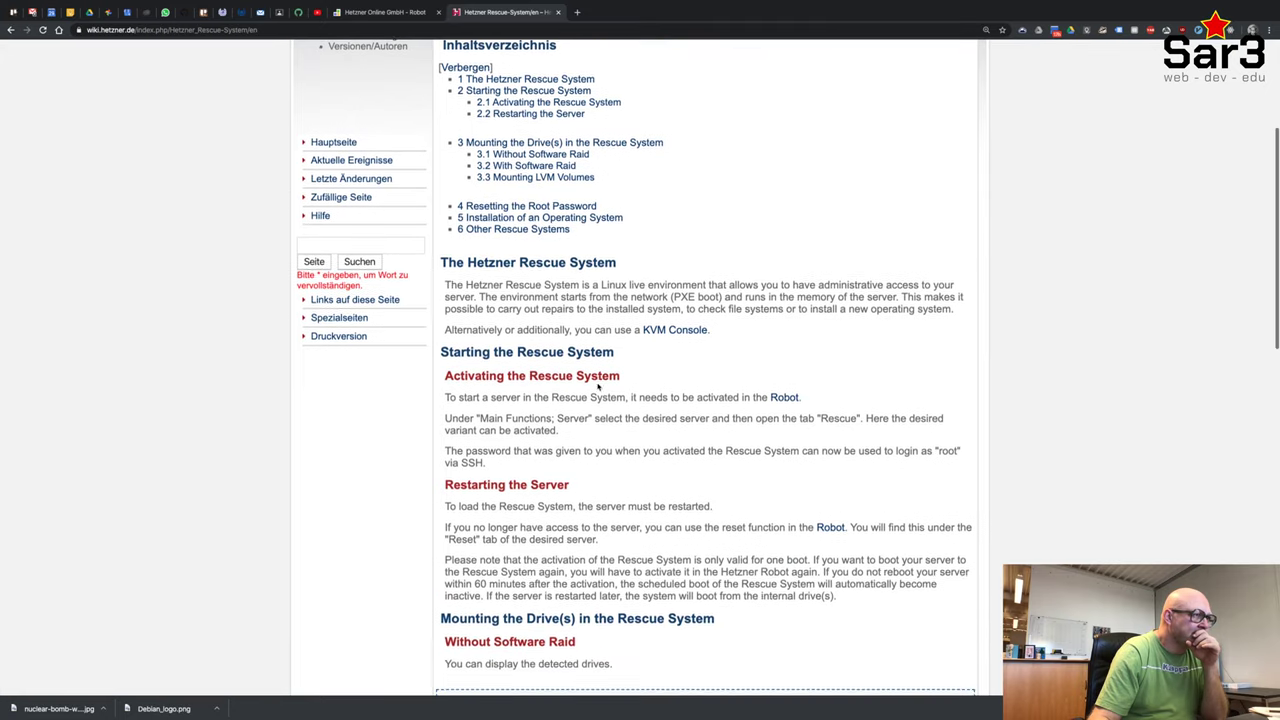
scroll(568, 425, "down", 2)
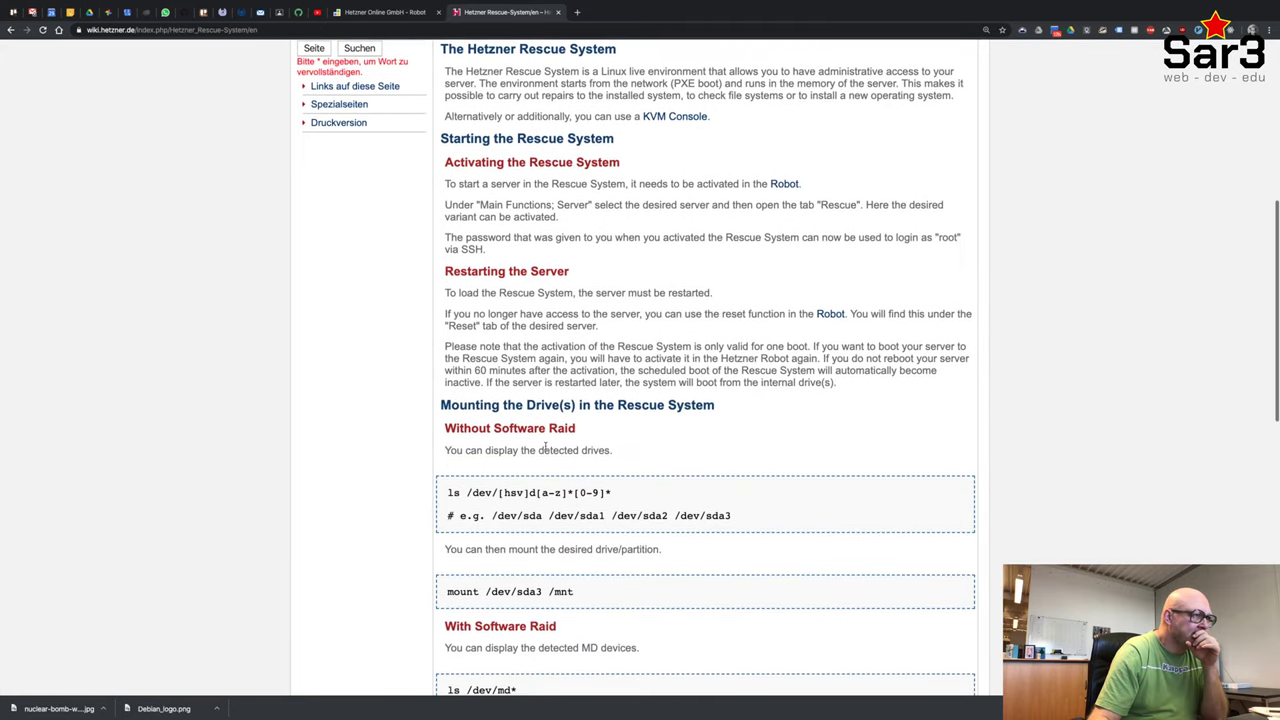
scroll(547, 446, "down", 2)
scroll(550, 440, "up", 3)
scroll(547, 445, "down", 3)
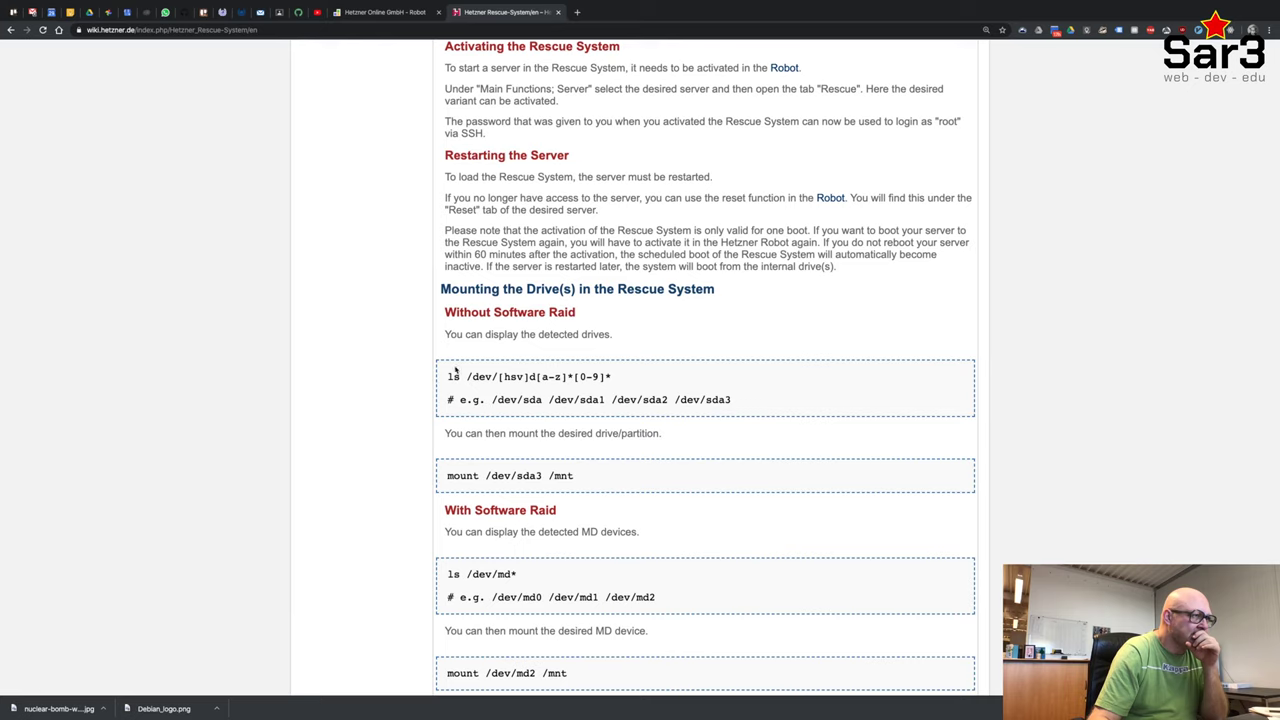
left_click_drag(448, 376, 624, 378)
key("super+c")
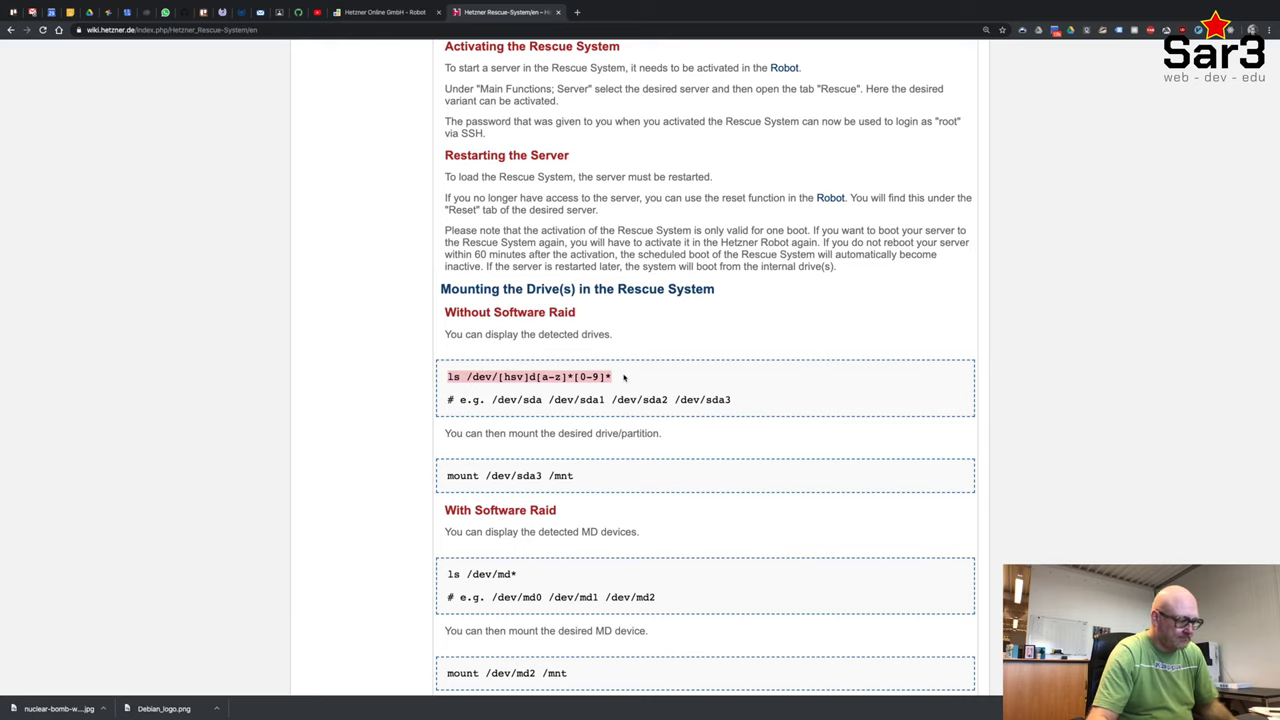
Switch to the terminal and run the copied command ls /dev/[hsv]d[a-z]*[0-9]* to list the rescue system's detected drives.
key("super+Tab")
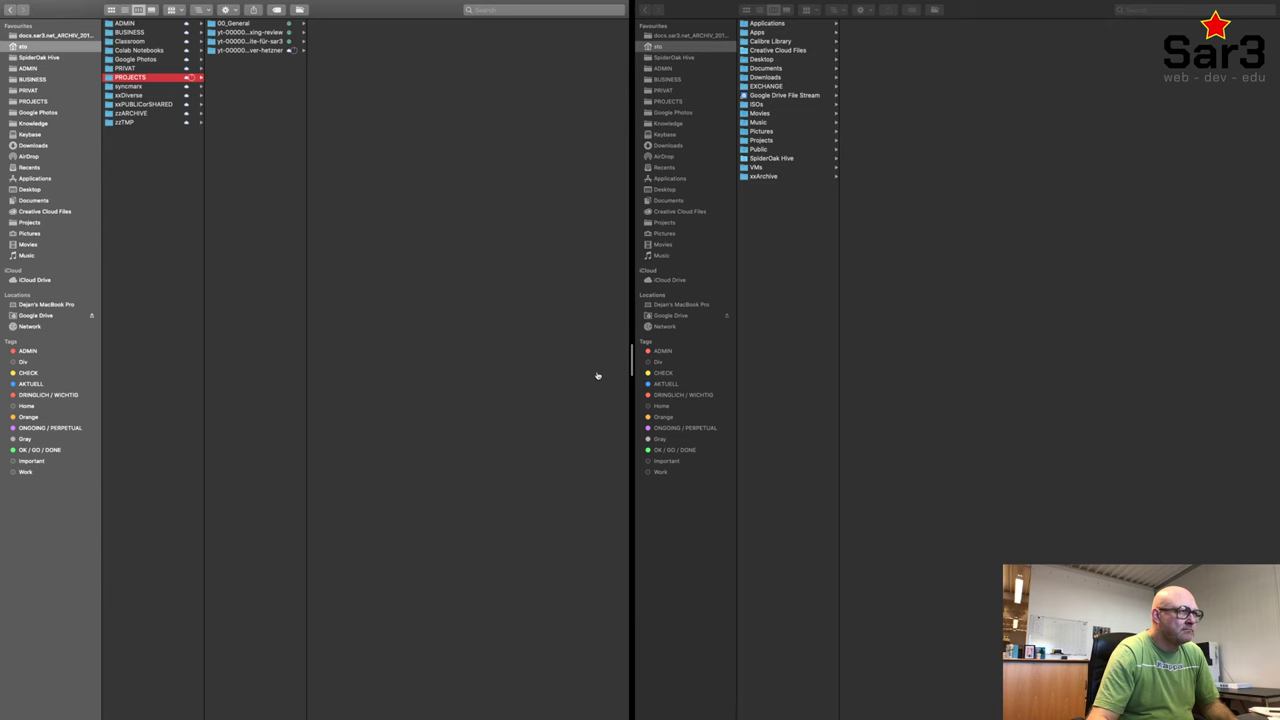
key("super+Tab")
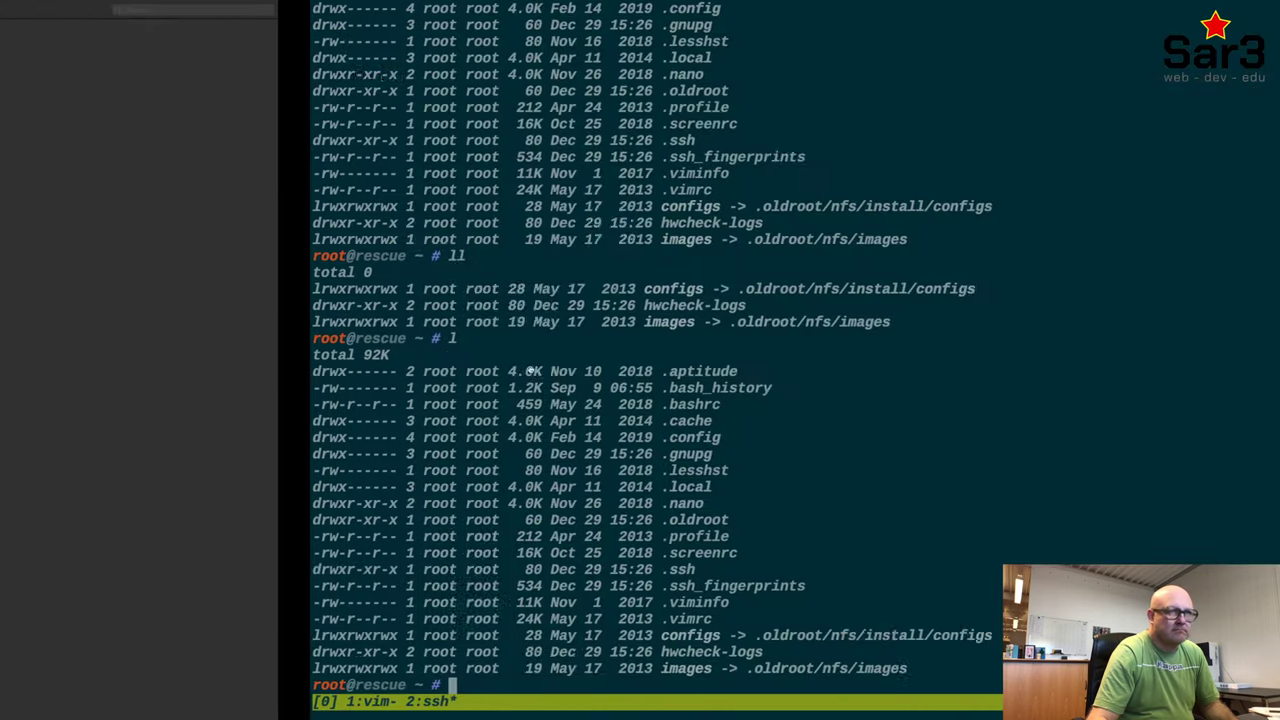
key("super+v")
key("Return")
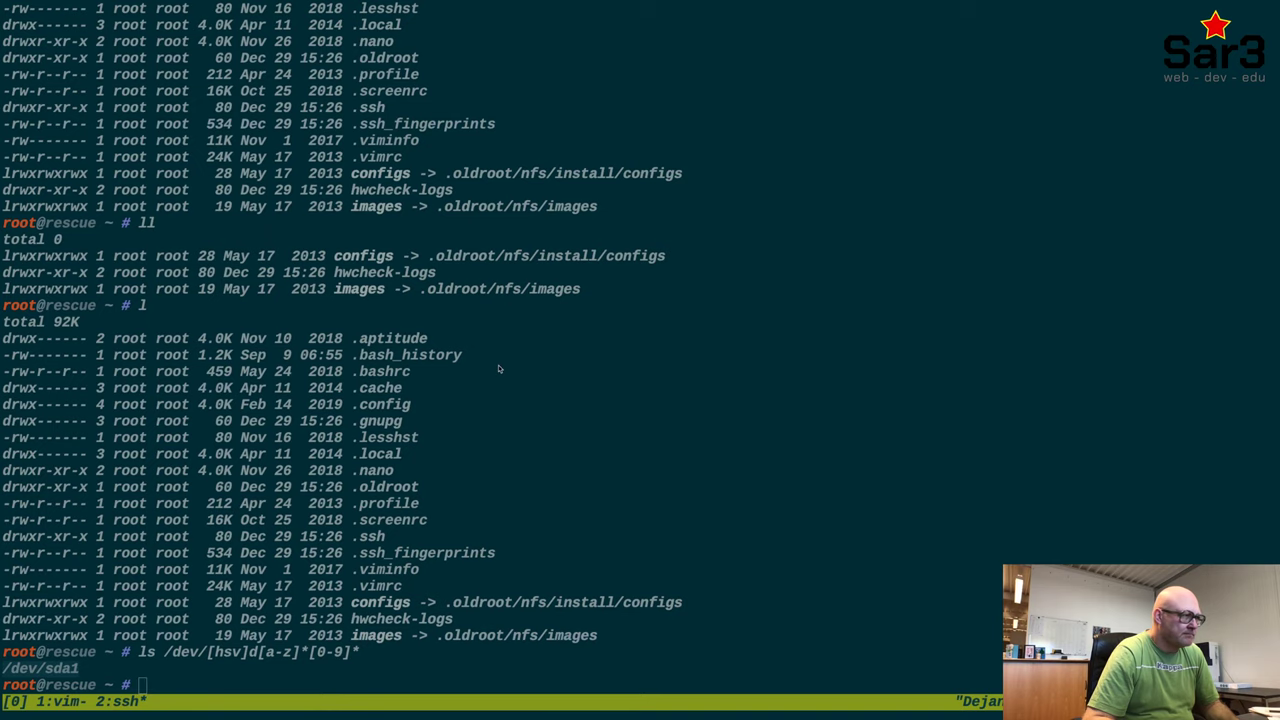
Check the mount command on the Hetzner wiki page, return to the terminal, and mount the drive with mount /dev/sda1 /mnt.
key("super+Tab")
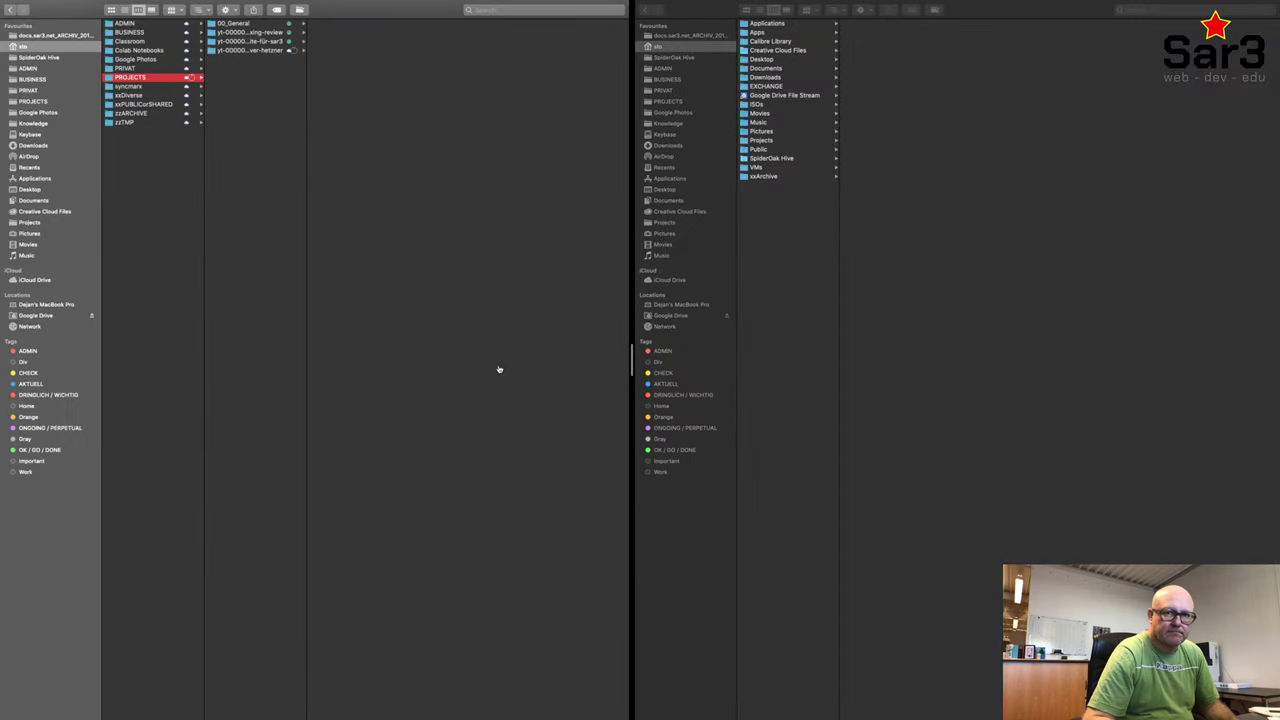
key("super+Tab")
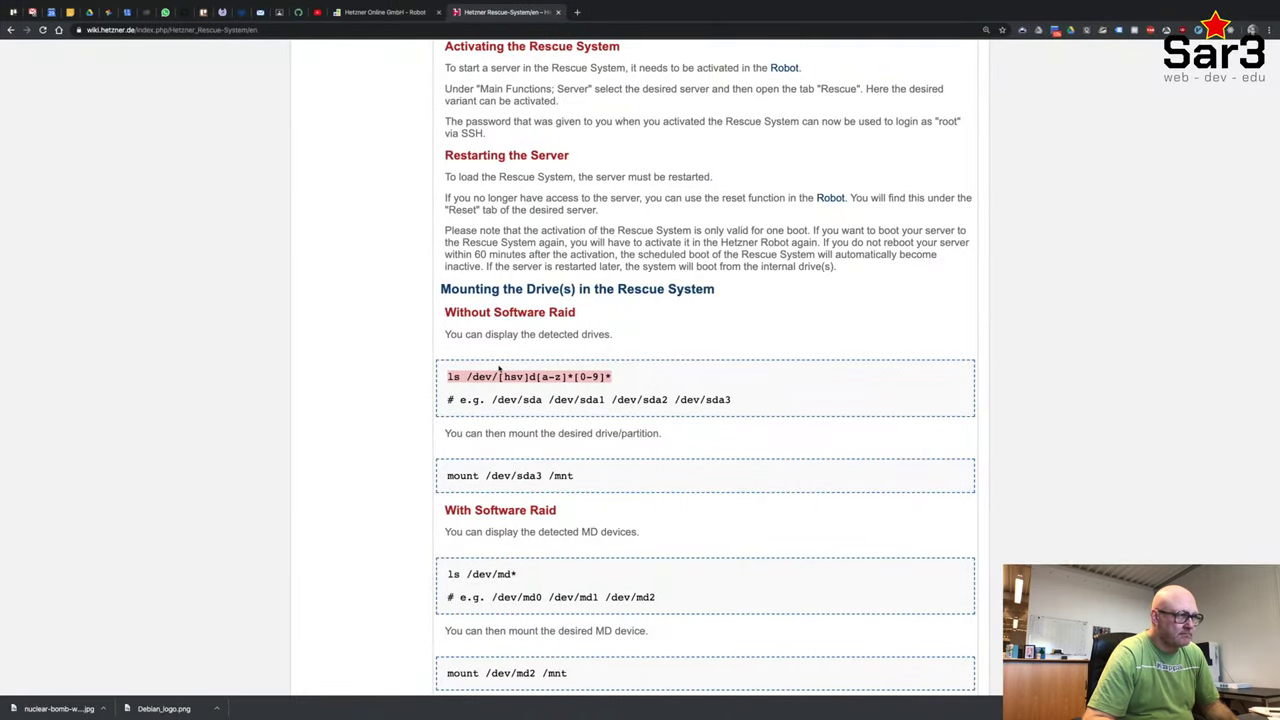
key("super+c")
key("super+Tab")
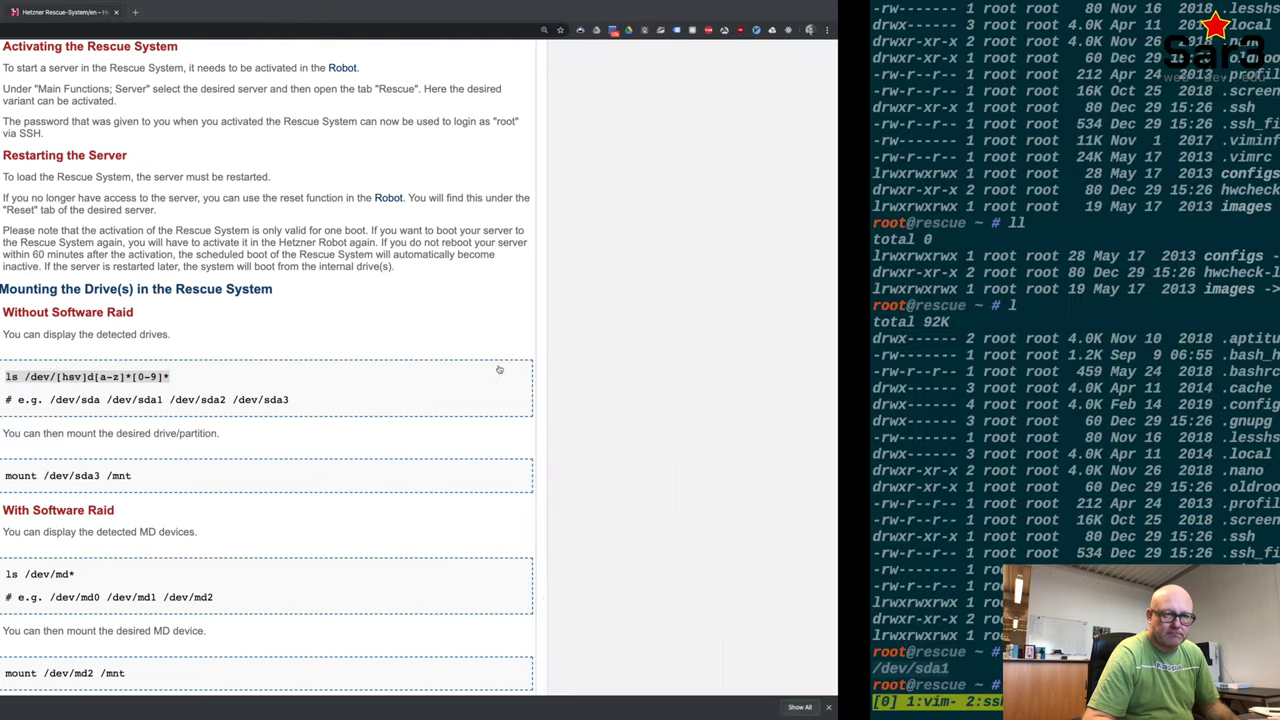
key("super+v")
key("Return")
type("mount /dev(/")
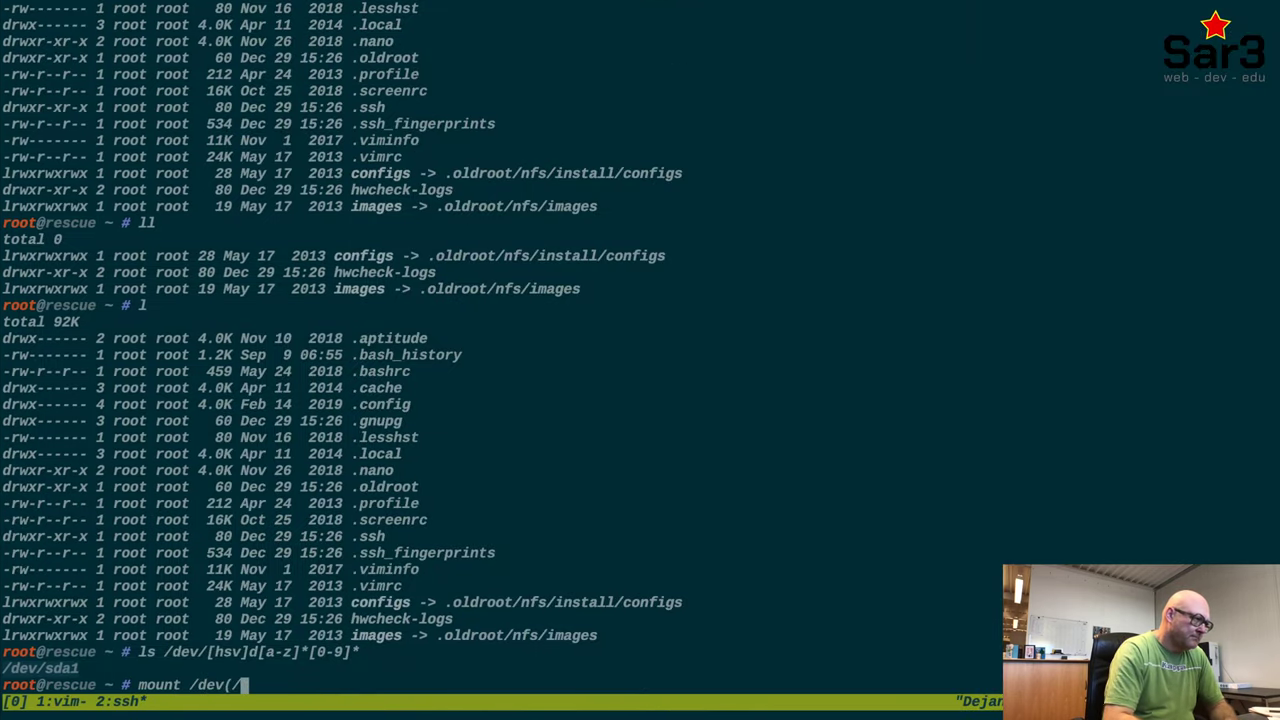
key("BackSpace")
key("BackSpace")
type("/")
key("BackSpace")
type("/sda1")
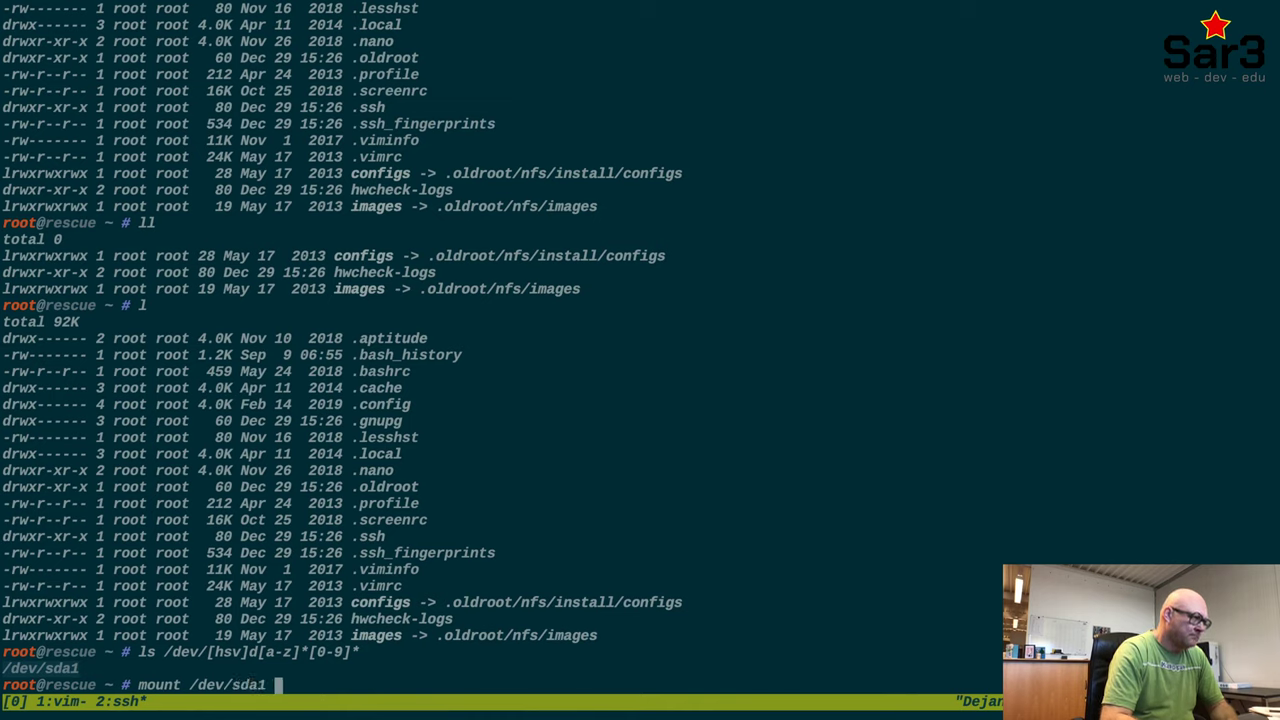
type(" /mnt")
key("Return")
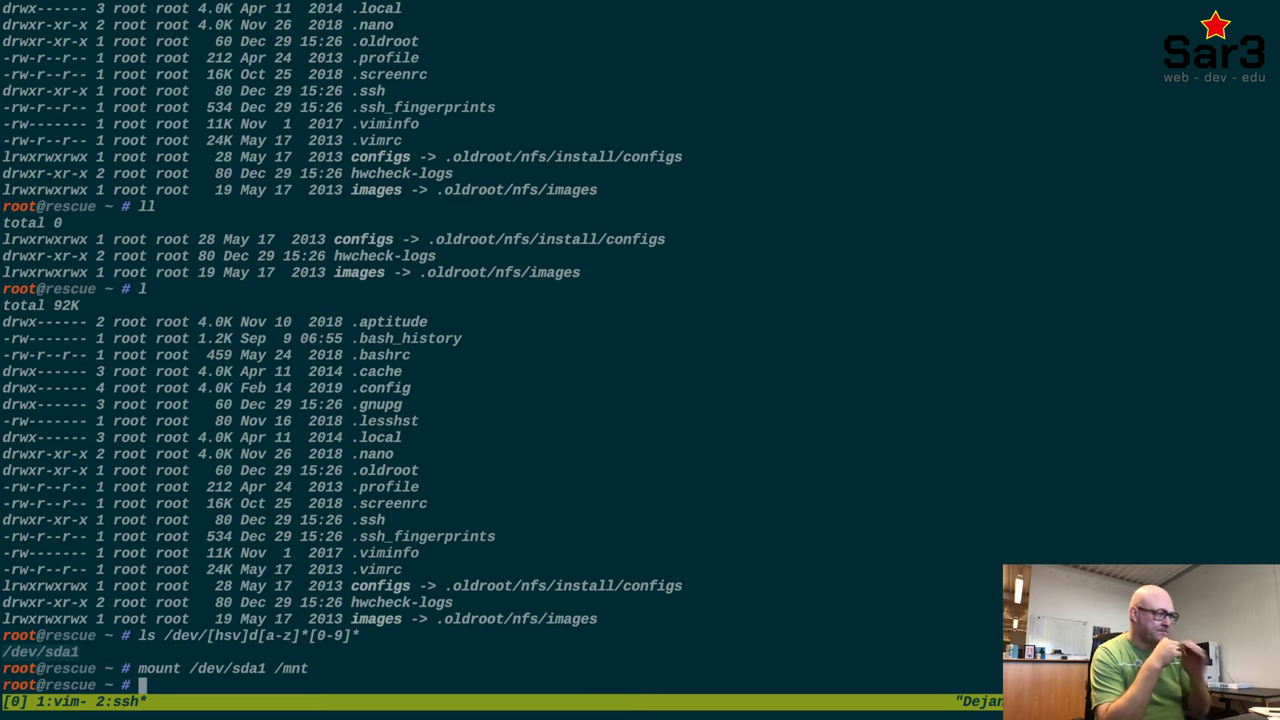
Change into the mounted drive with cd /mnt and list its contents with l.
type("cd /mnt")
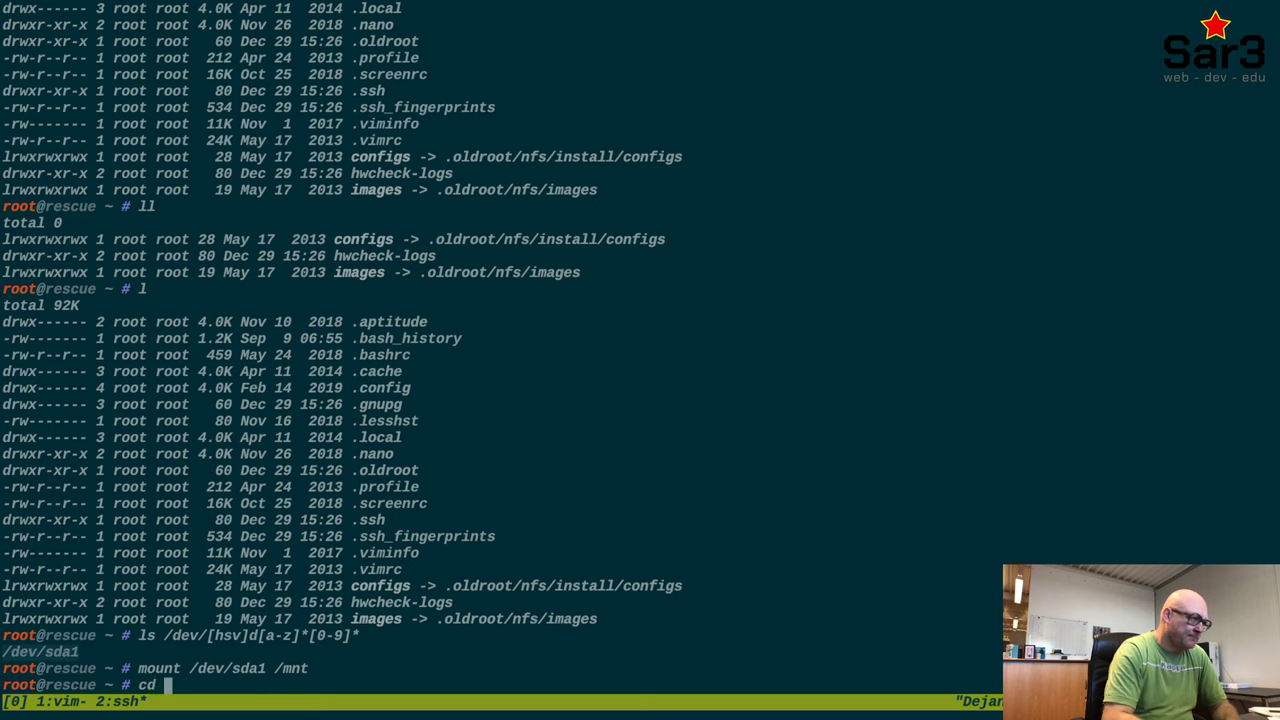
key("Return")
type("l")
key("Return")
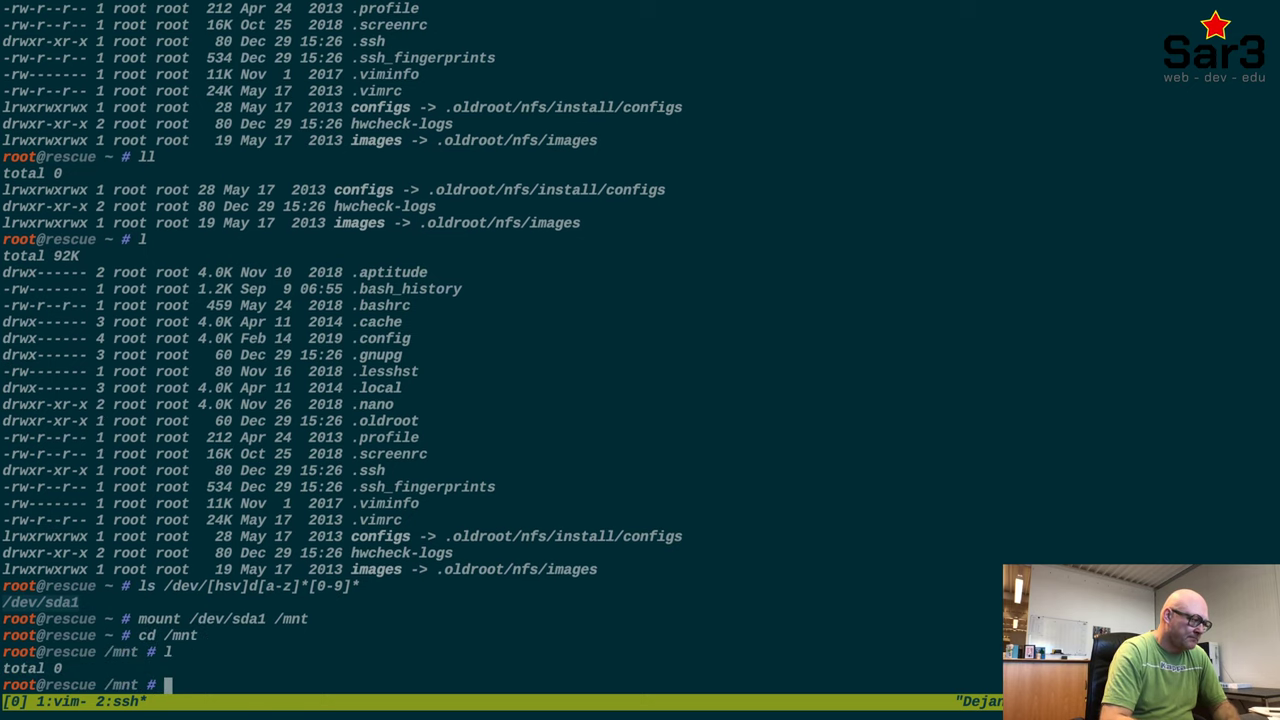
Copy chroot-prepare /mnt from the wiki's Resetting the Root Password section and run it in the terminal.
key("super+Tab")
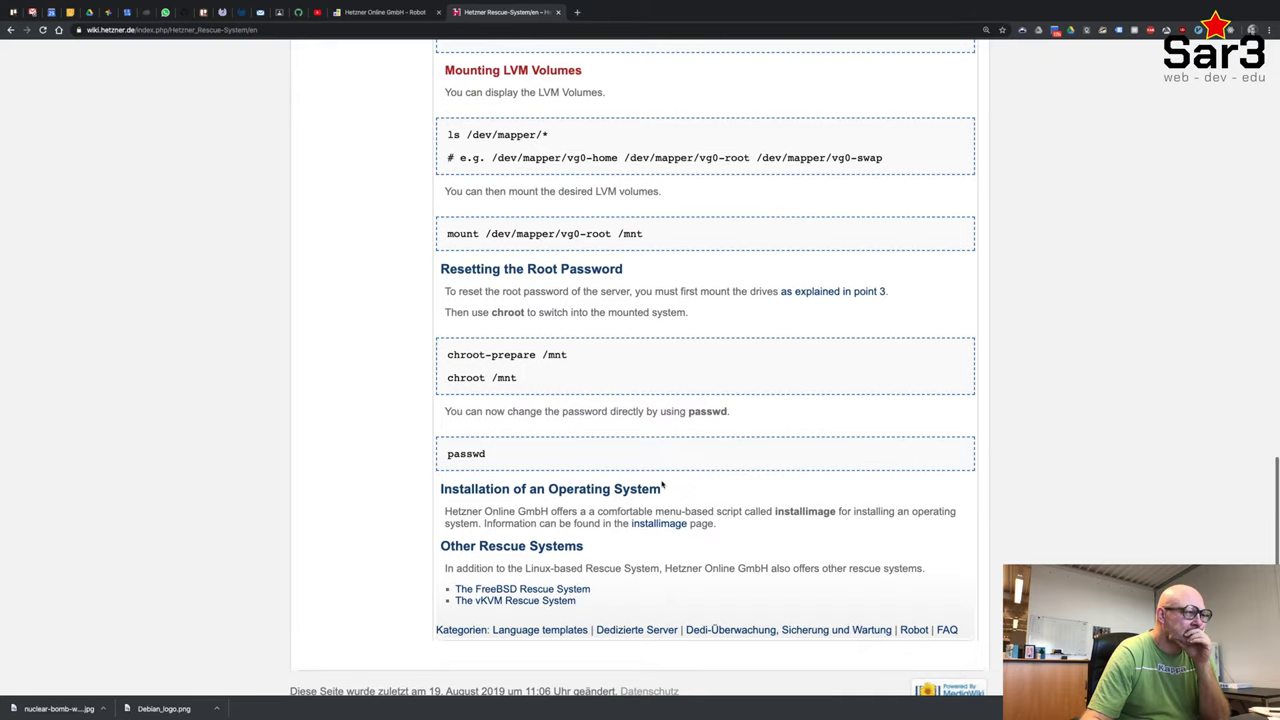
scroll(507, 457, "down", 1)
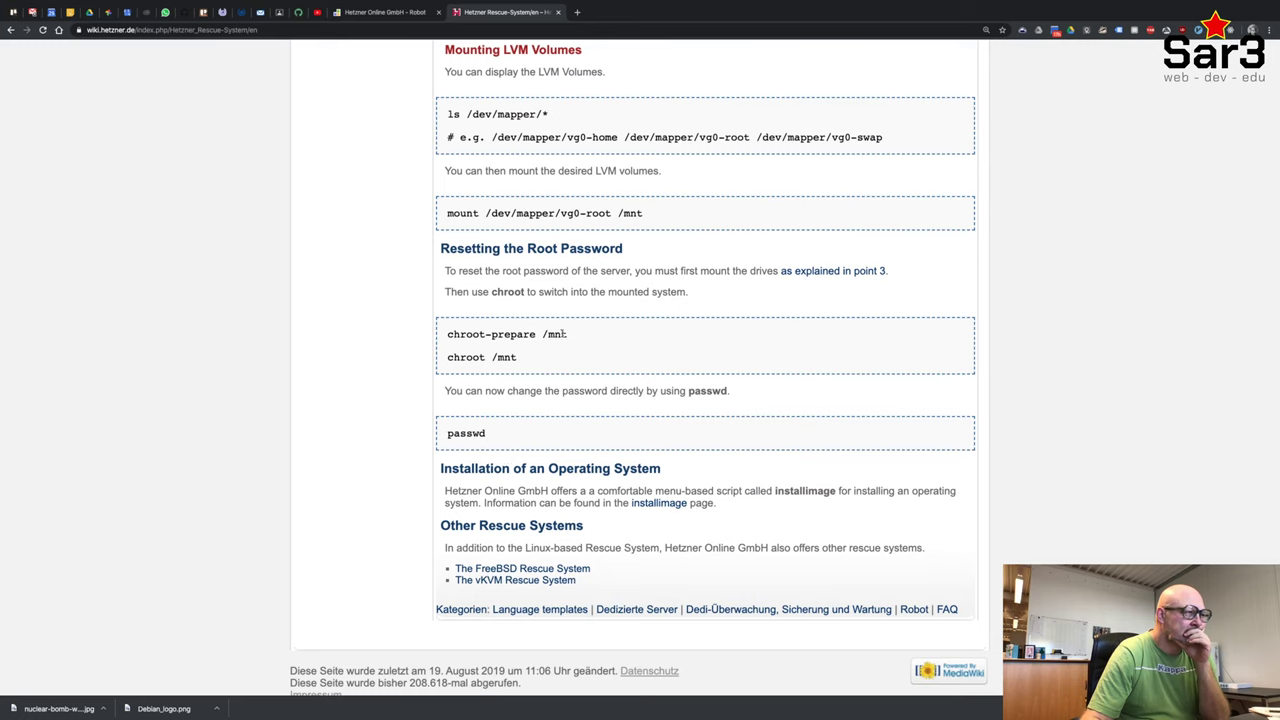
left_click_drag(566, 334, 446, 336)
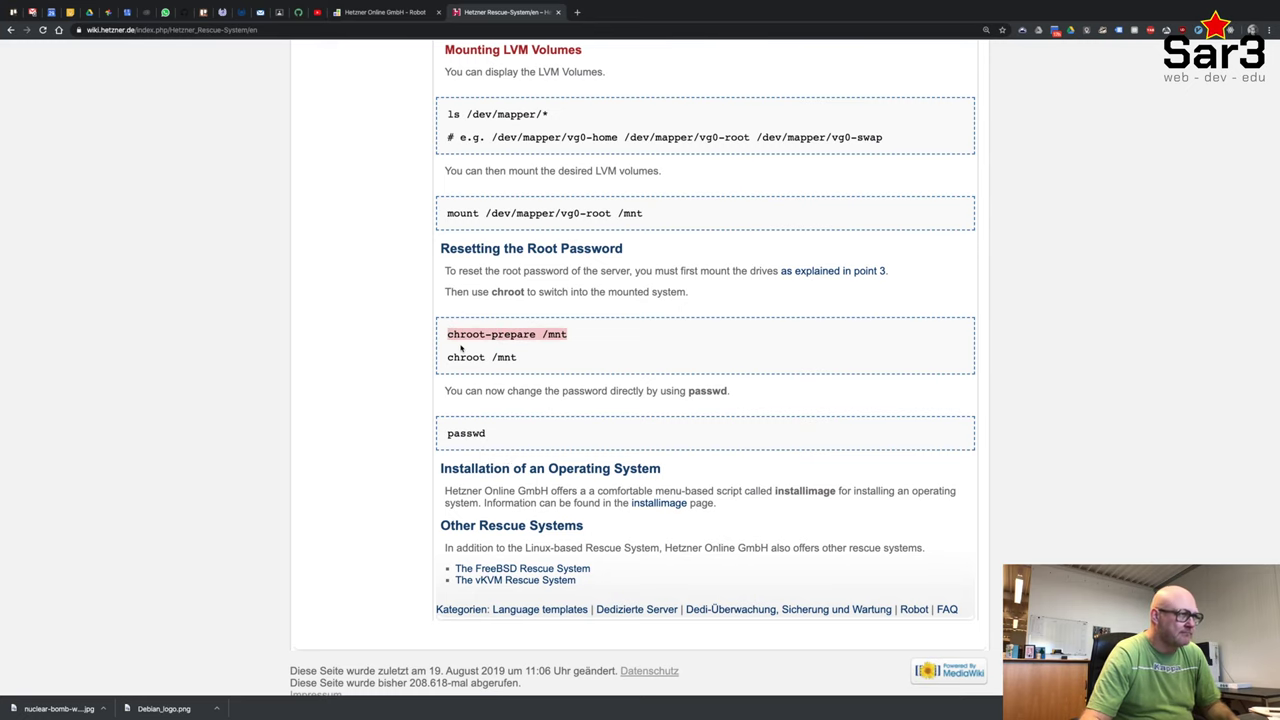
key("super+Tab")
key("ctrl+shift+v")
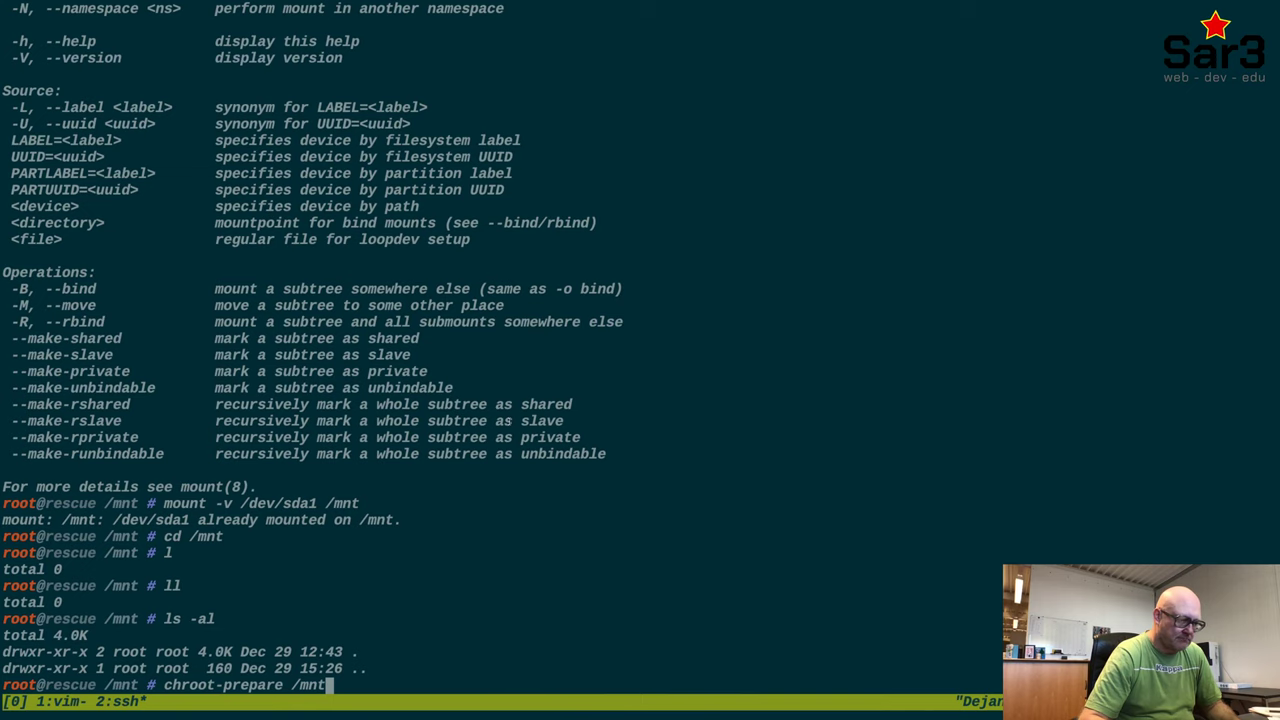
key("Return")
Copy chroot /mnt from the wiki page and try to switch into the mounted system by running it in the terminal.
key("super+Tab")
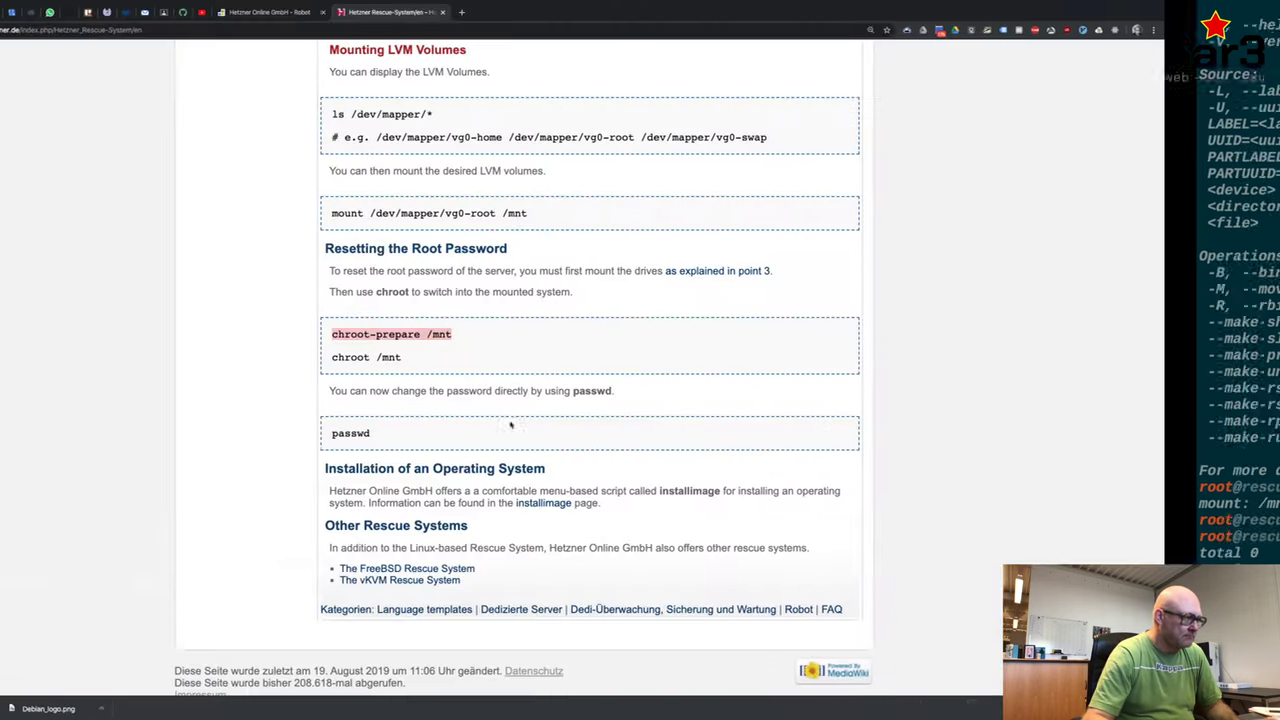
left_click_drag(525, 362, 445, 362)
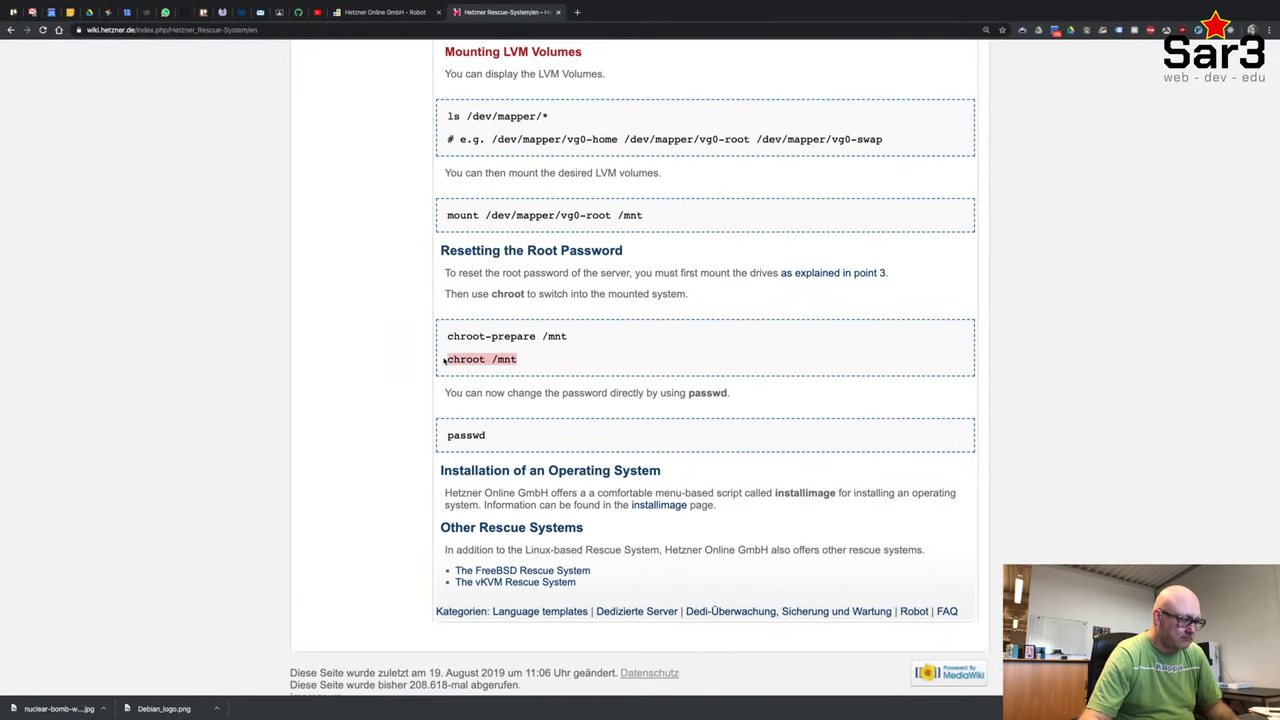
key("super+Tab")
key("ctrl+shift+v")
key("Return")
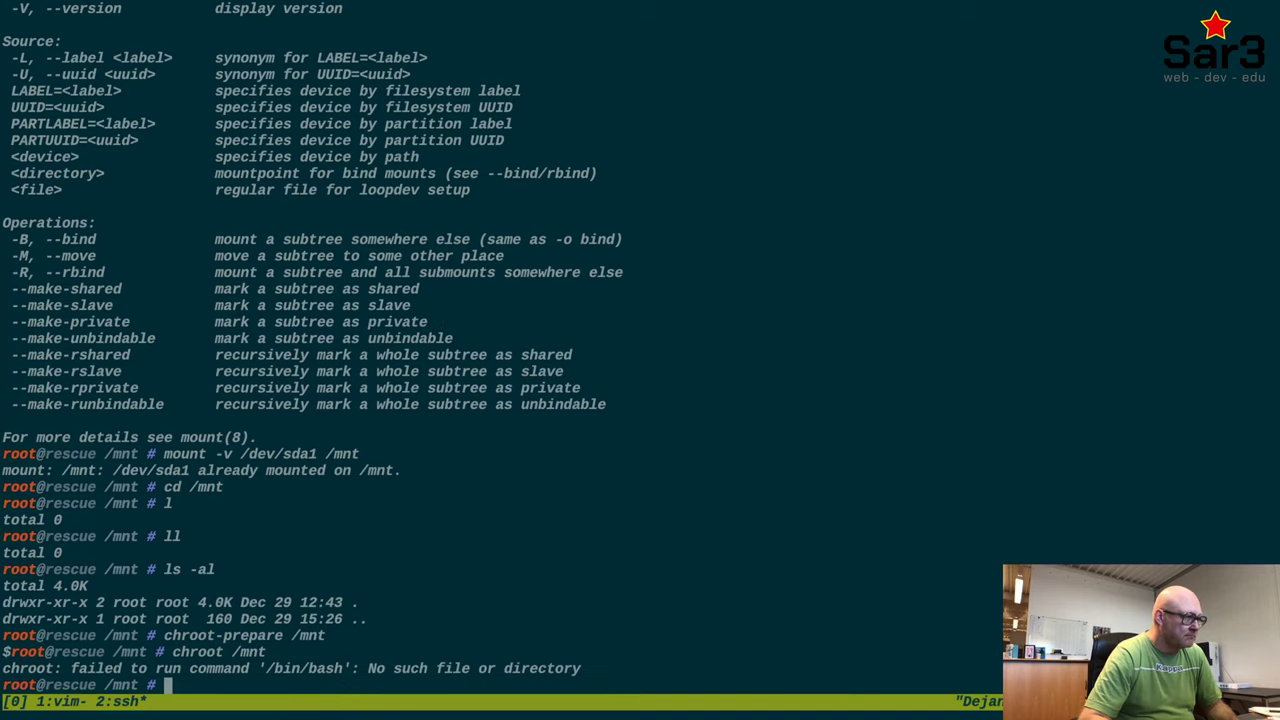